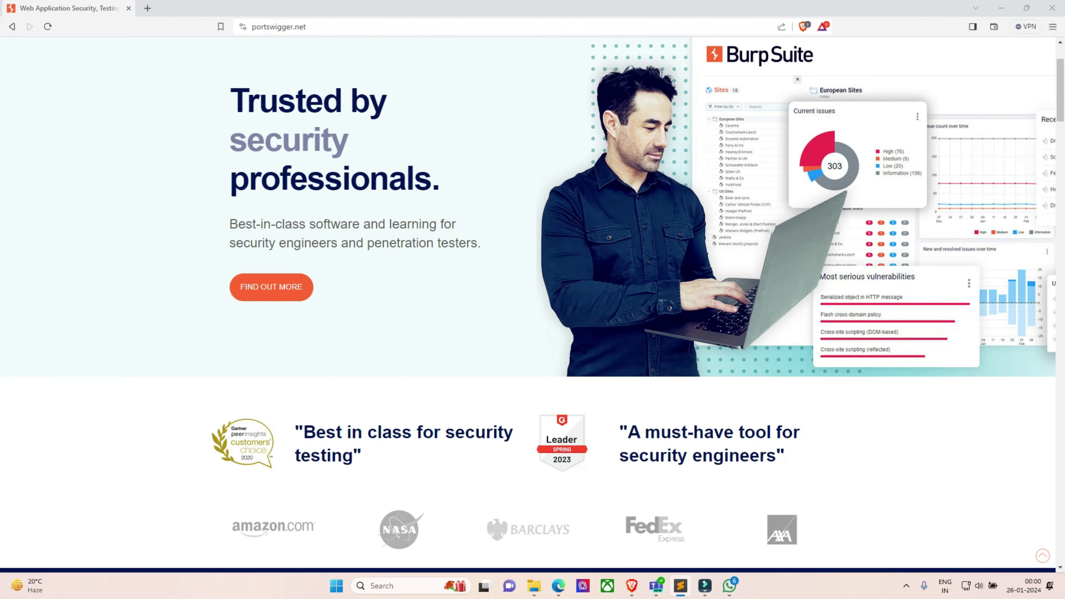
# Look through the PortSwigger home page and open the Burp Suite product page from the Test section
pyautogui.scroll(3, 533, 294)
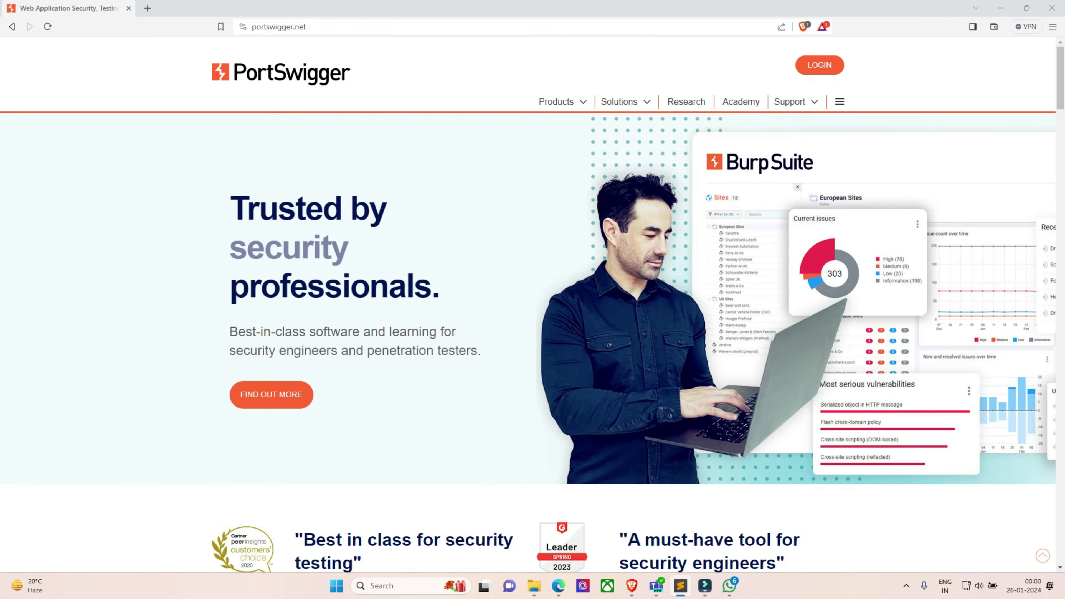
pyautogui.scroll(-3, 533, 305)
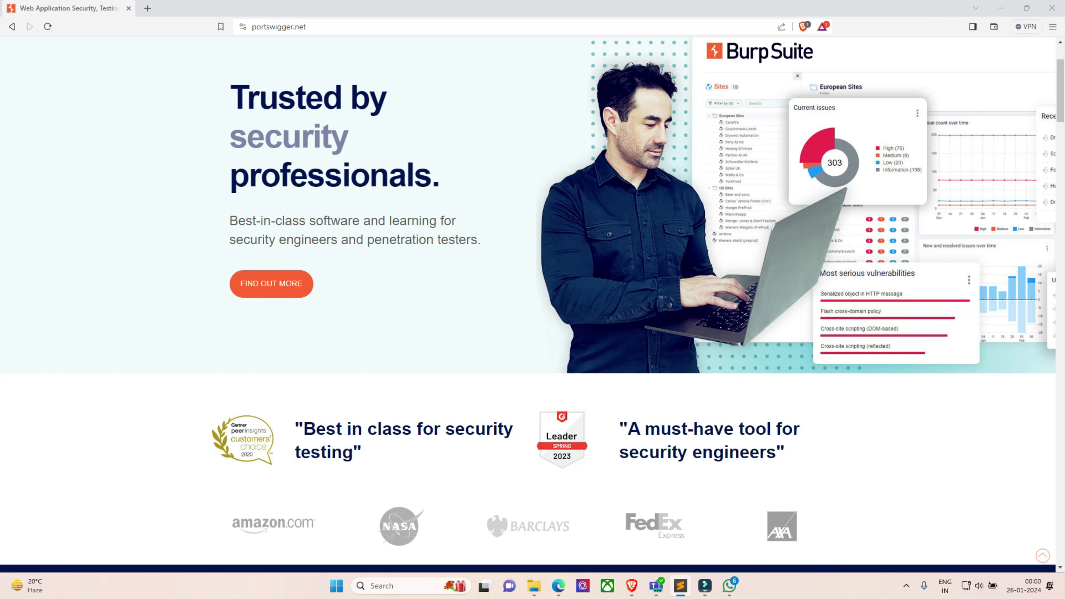
pyautogui.scroll(-2, 532, 306)
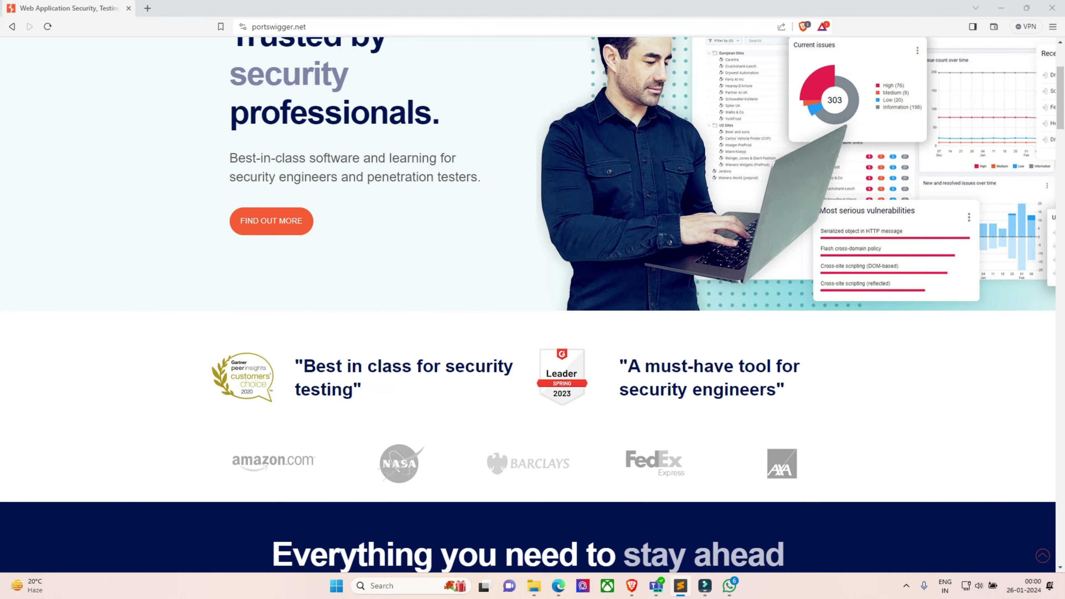
pyautogui.scroll(-1, 532, 305)
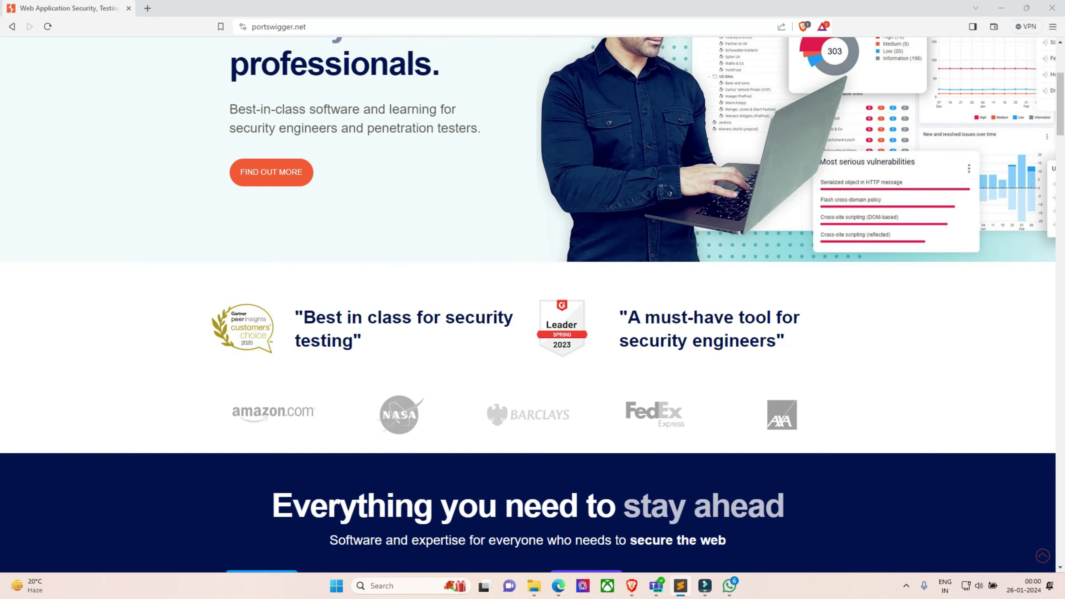
pyautogui.scroll(-4, 532, 306)
pyautogui.scroll(-2, 533, 306)
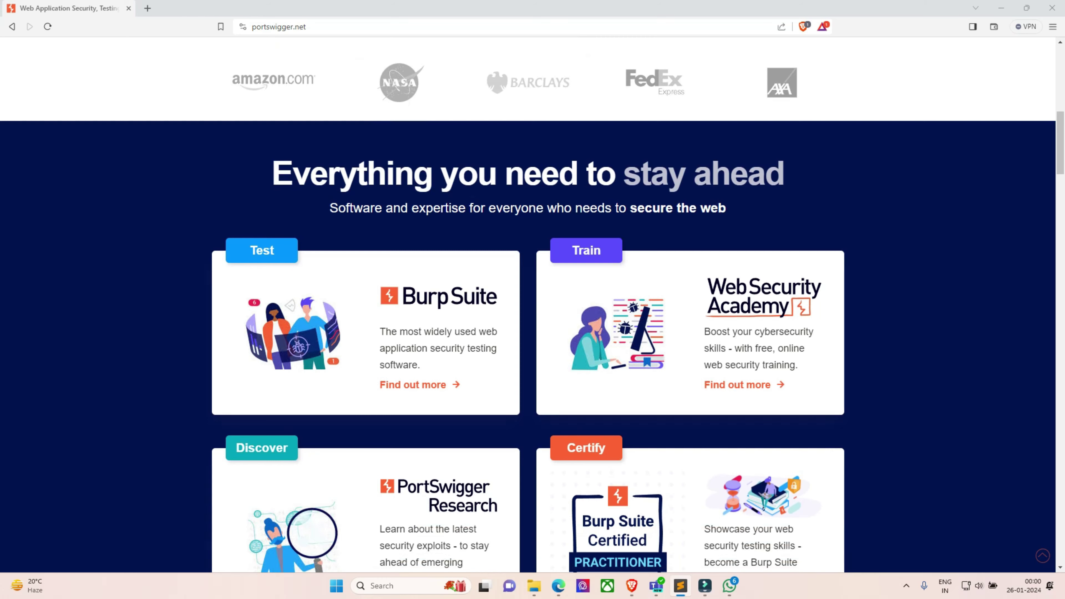
pyautogui.scroll(-3, 533, 305)
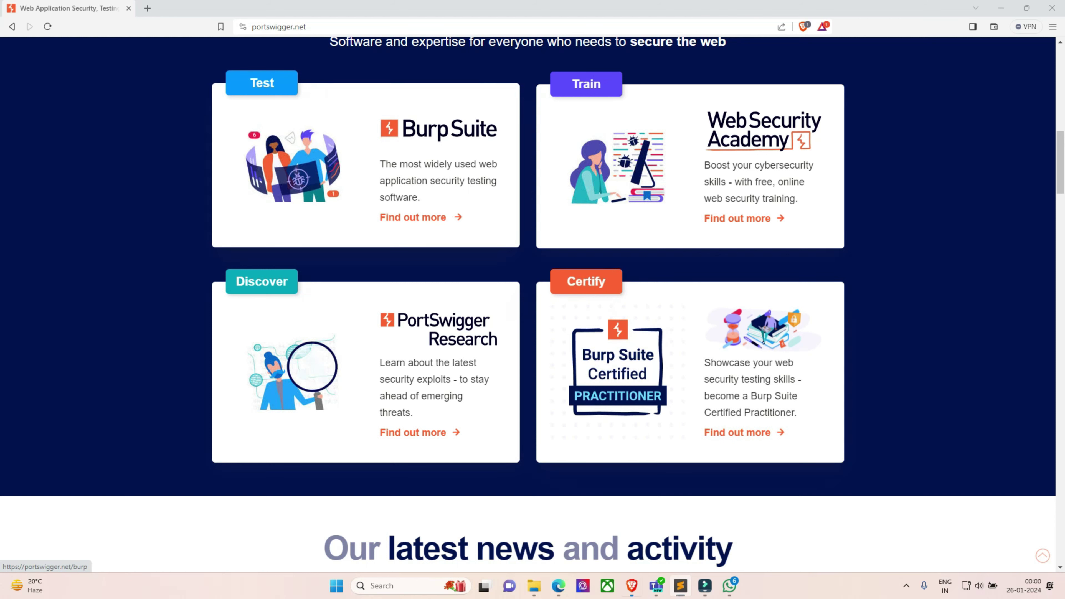
pyautogui.click(293, 168)
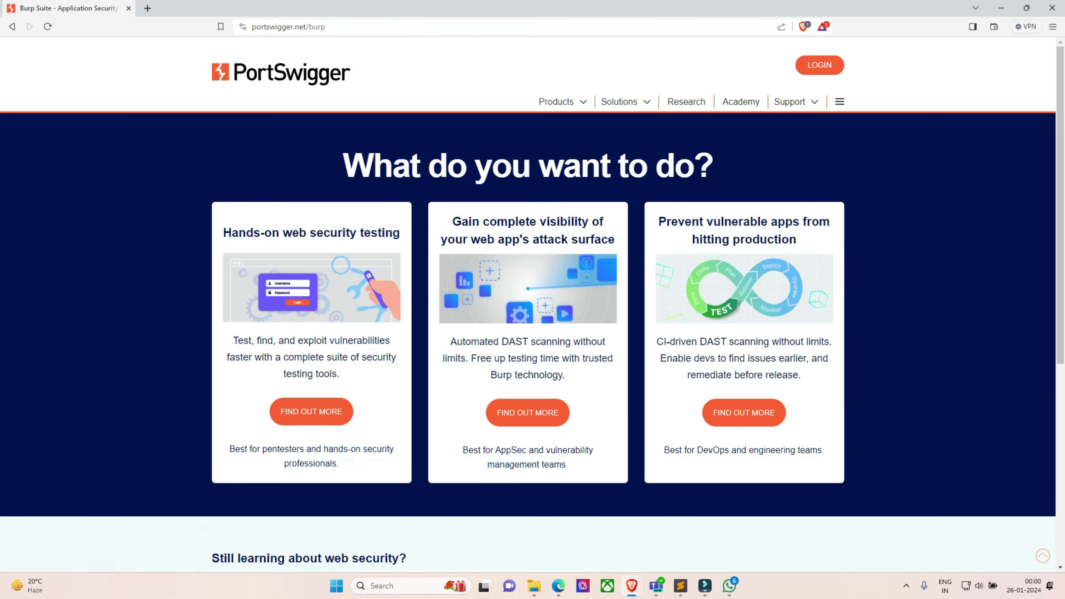
# Open the Burp Suite Community Edition page and go straight to its latest release downloads without entering an email
pyautogui.scroll(-6, 533, 304)
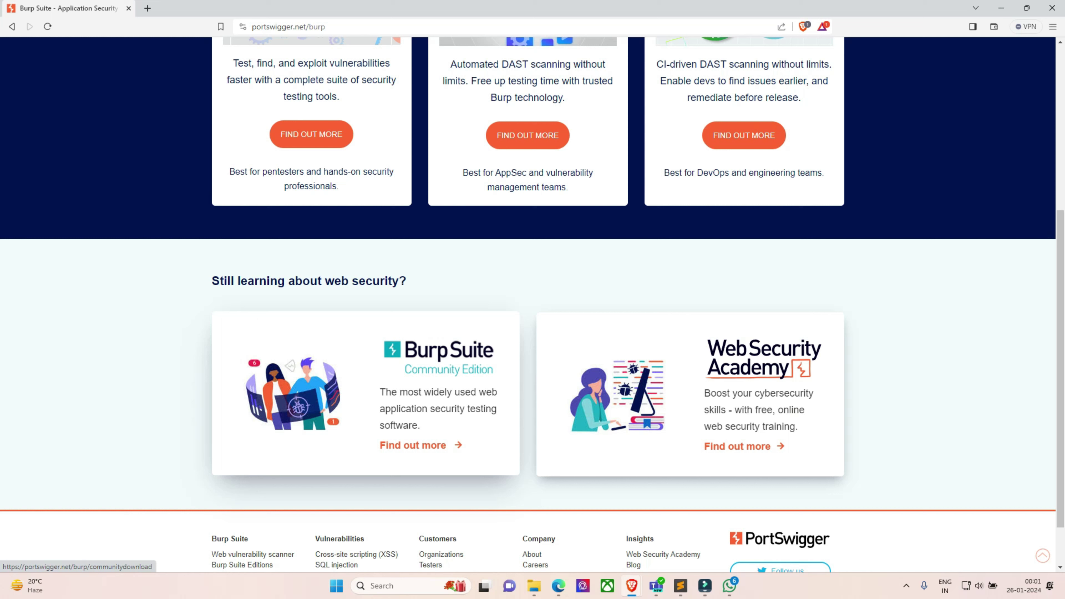
pyautogui.click(420, 445)
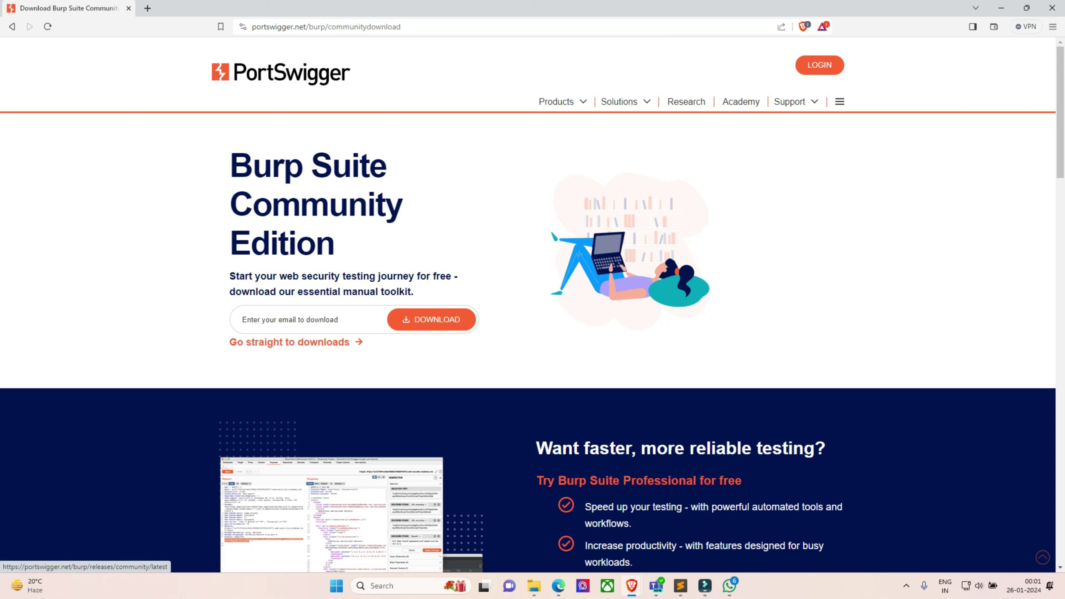
pyautogui.click(357, 342)
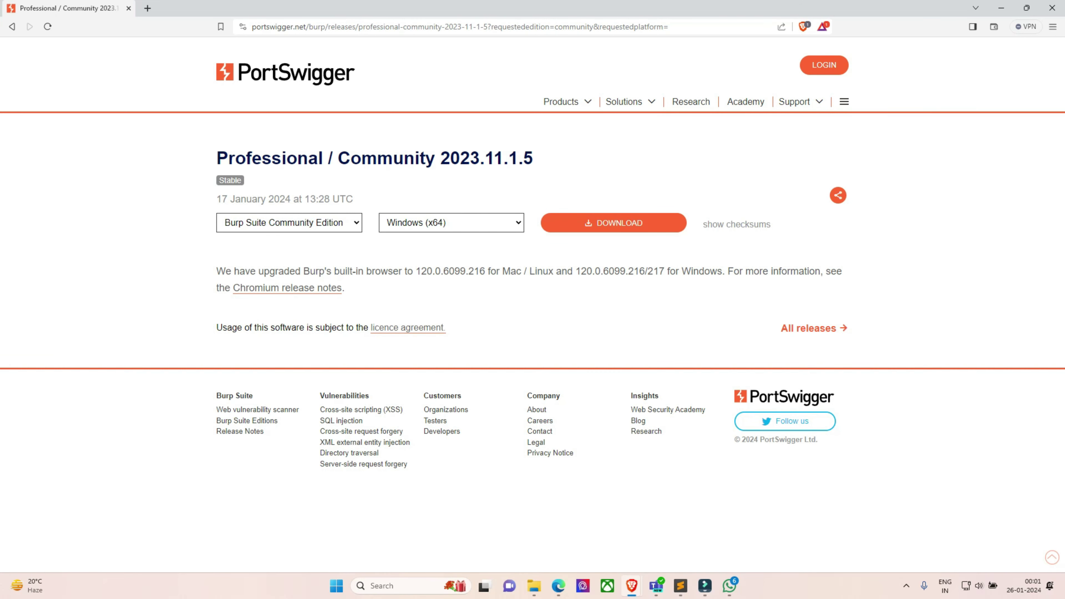
# Download Burp Suite Community Edition for Windows (x64) and save the installer in the Downloads folder under its suggested name
pyautogui.click(289, 223)
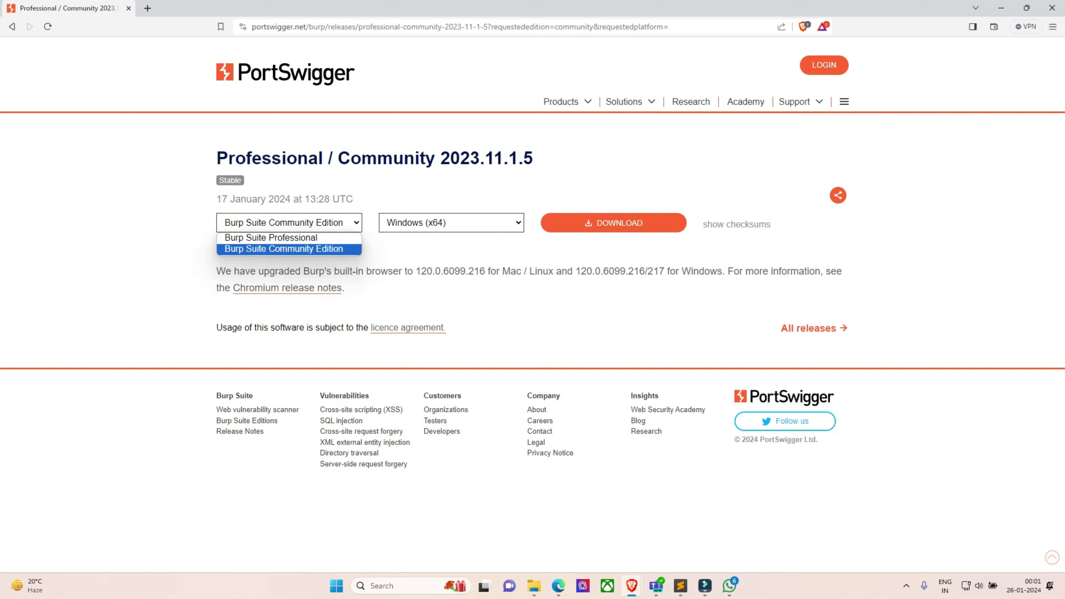
pyautogui.click(288, 249)
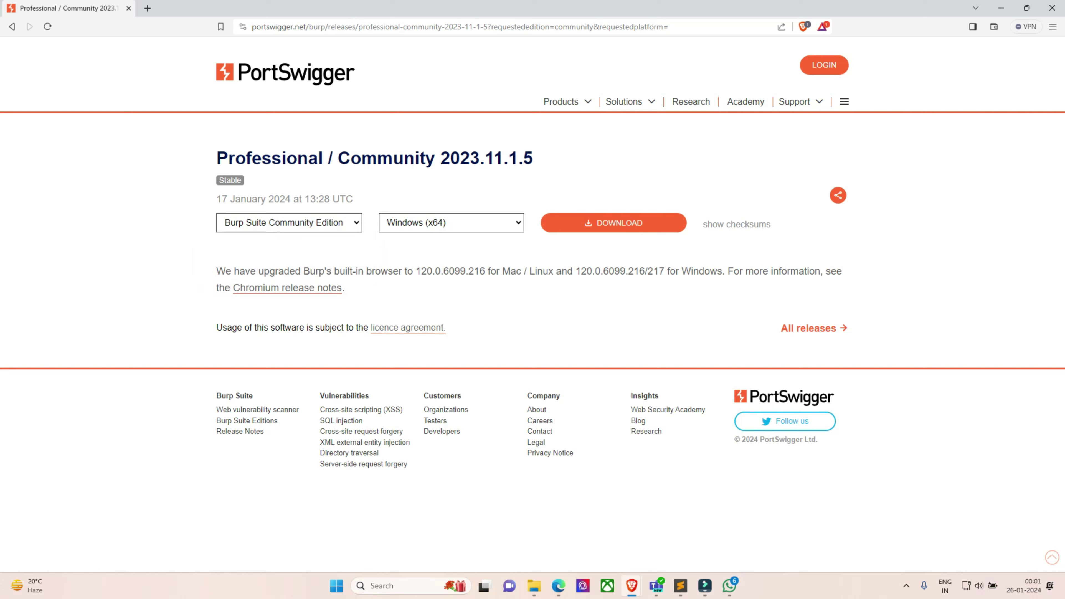
pyautogui.click(451, 223)
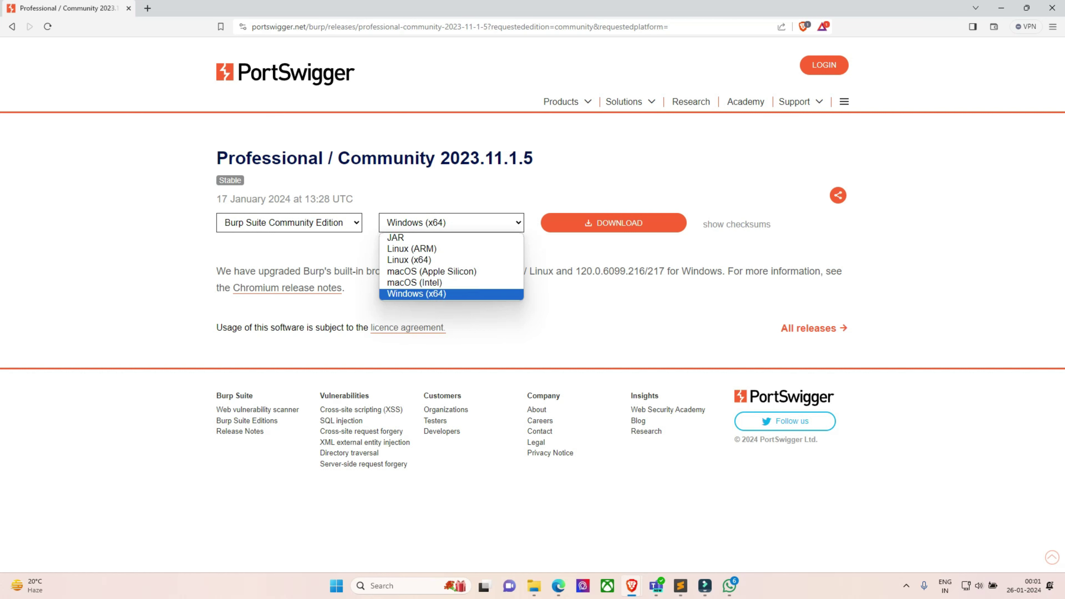
pyautogui.click(416, 293)
pyautogui.click(614, 223)
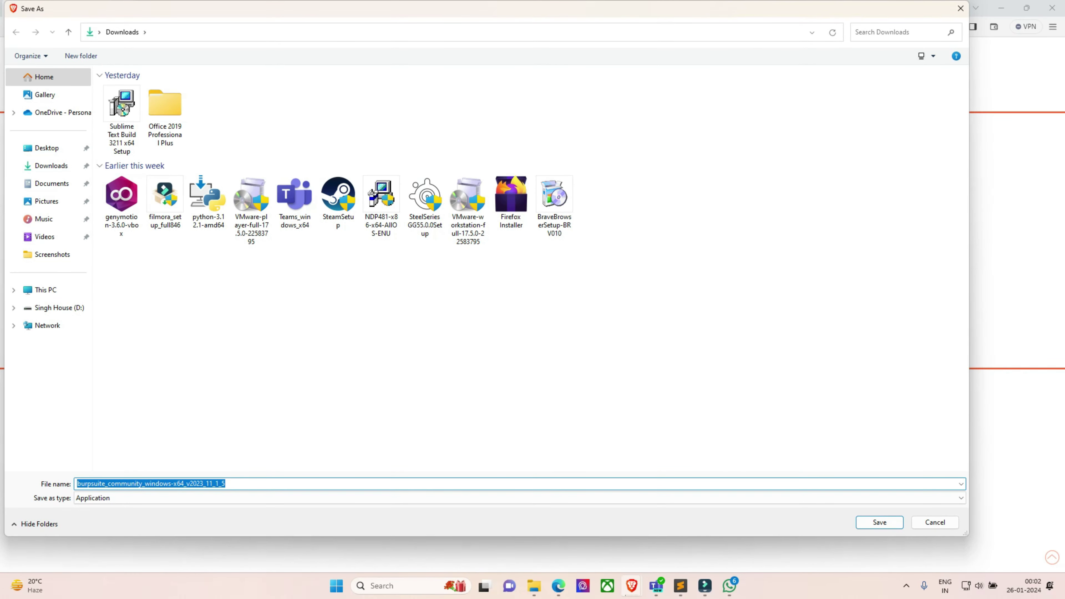
pyautogui.press('Return')
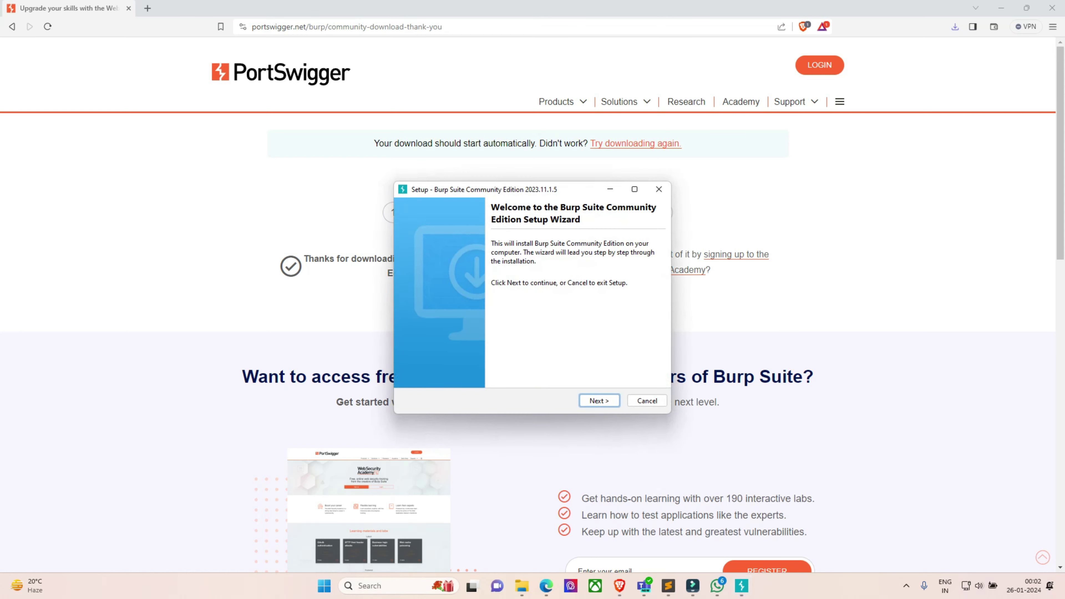
# Install Burp Suite Community Edition with the setup wizard's default options and close the finished wizard
pyautogui.press('Return')
pyautogui.press('Return')
pyautogui.press('Return')
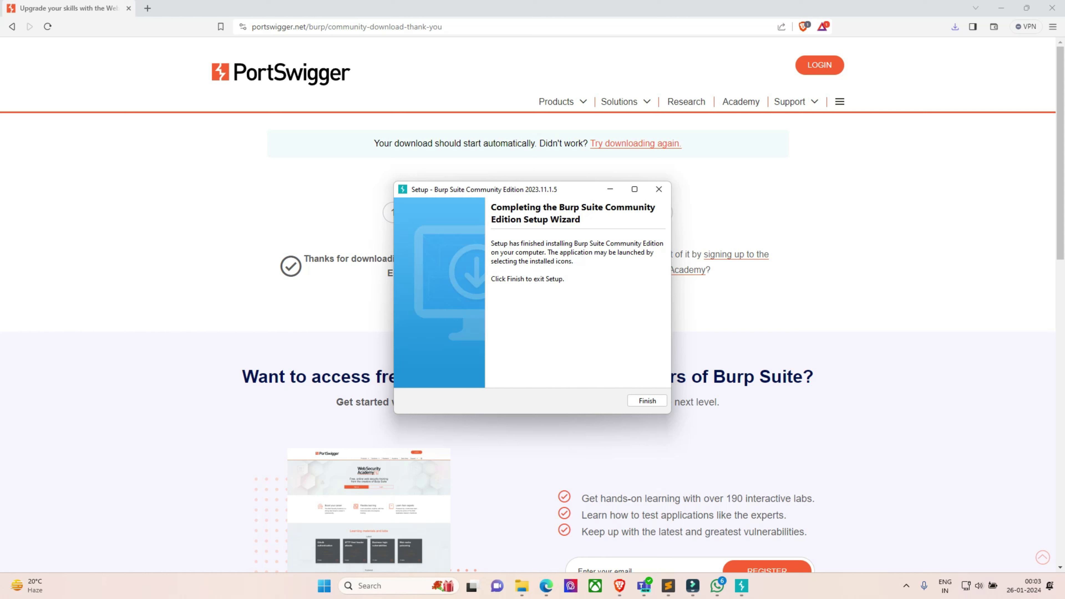
pyautogui.press('Return')
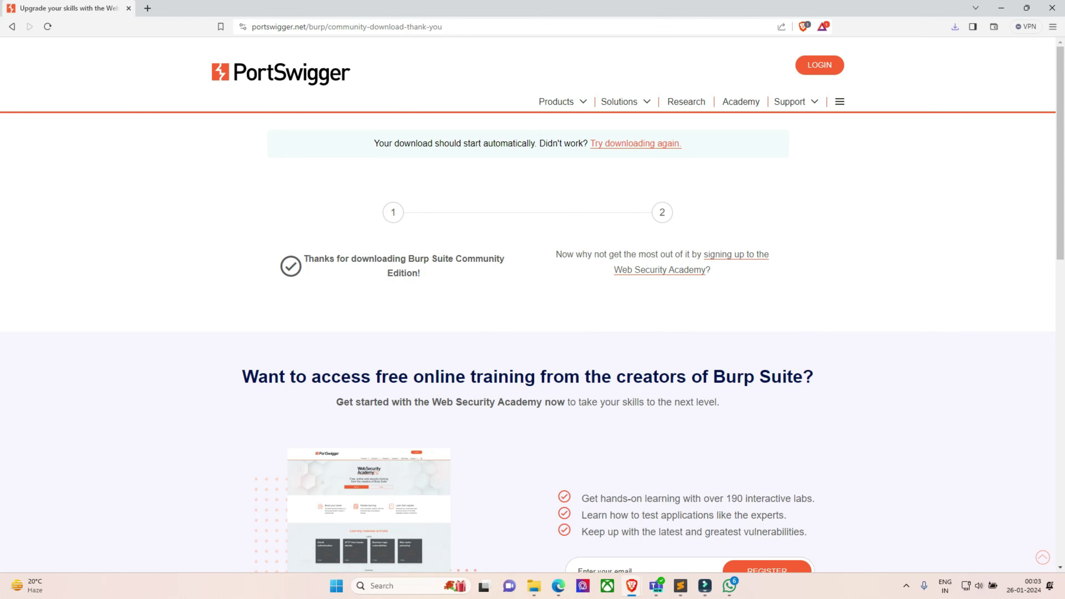
# Find and launch the installed Burp Suite Community Edition and accept its terms and conditions
pyautogui.press('super')
pyautogui.write('bur')
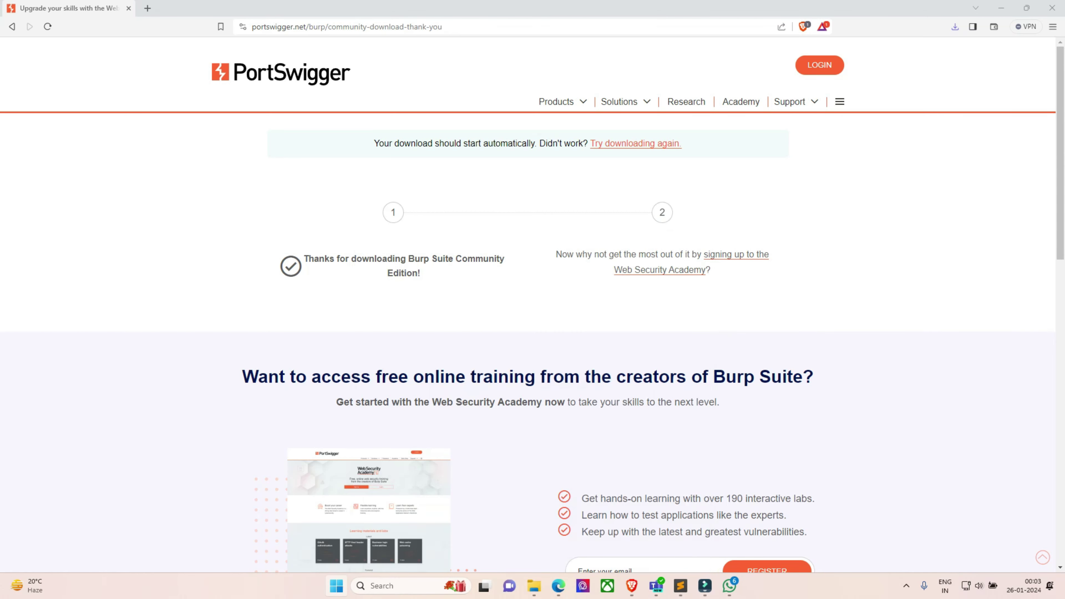
pyautogui.write('p')
pyautogui.press('Return')
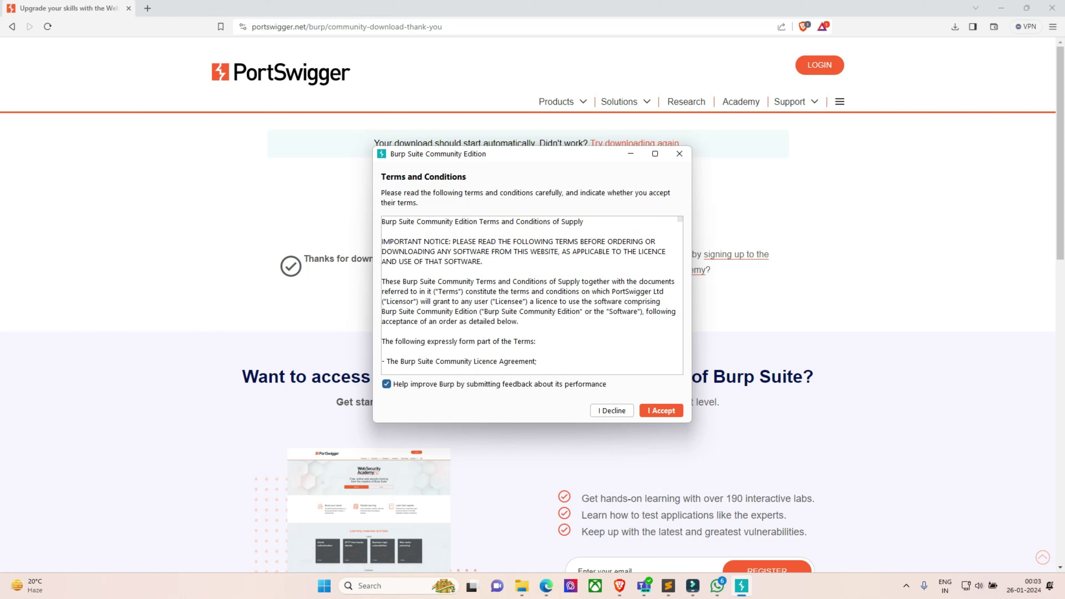
pyautogui.scroll(-5, 531, 295)
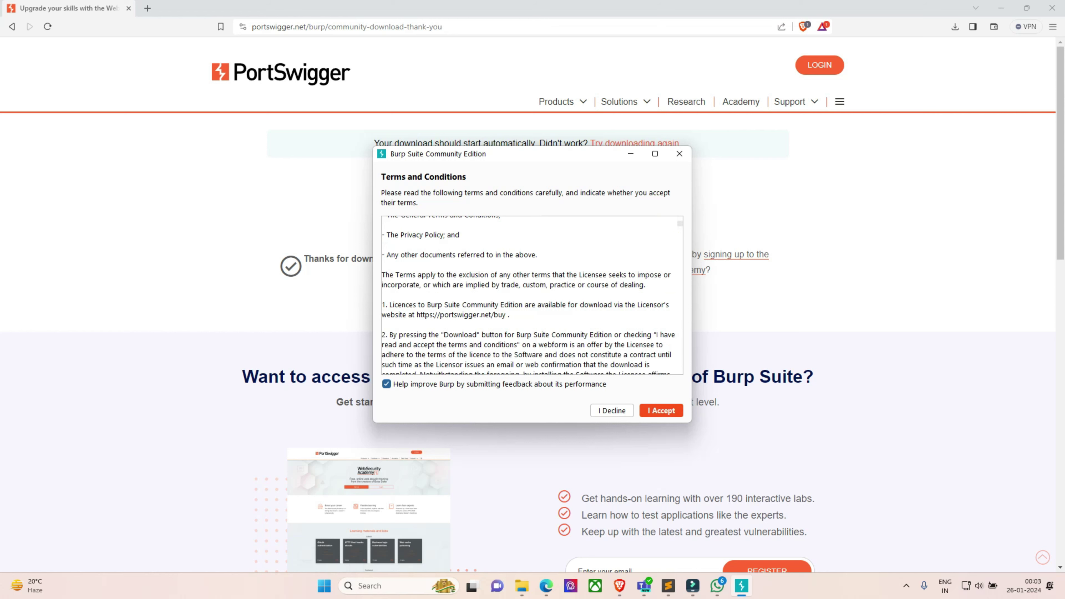
pyautogui.click(661, 410)
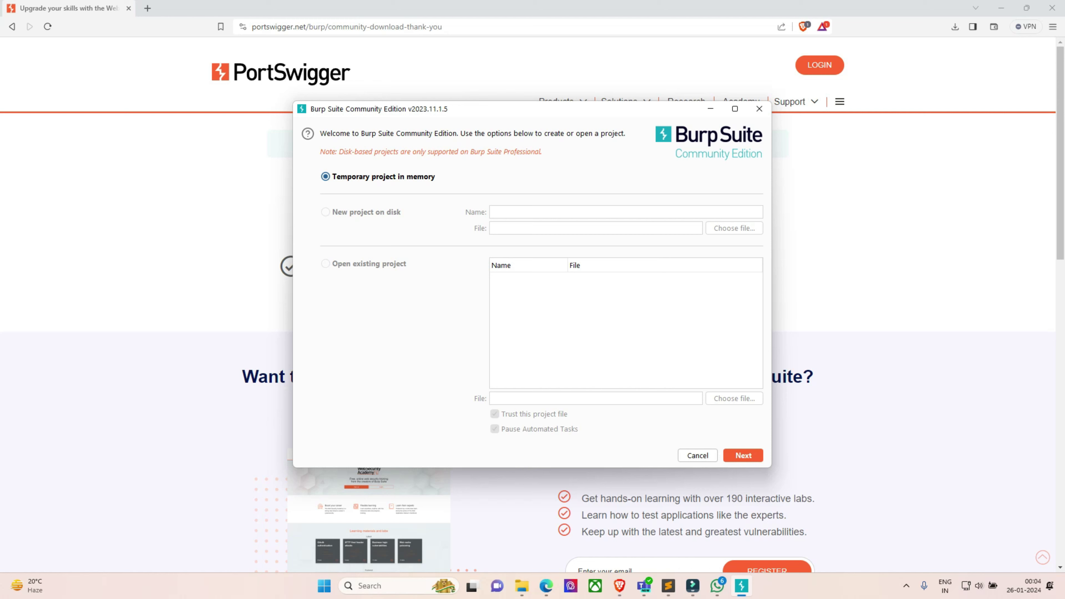
# Start Burp with a temporary project in memory and the Burp defaults configuration
pyautogui.click(743, 455)
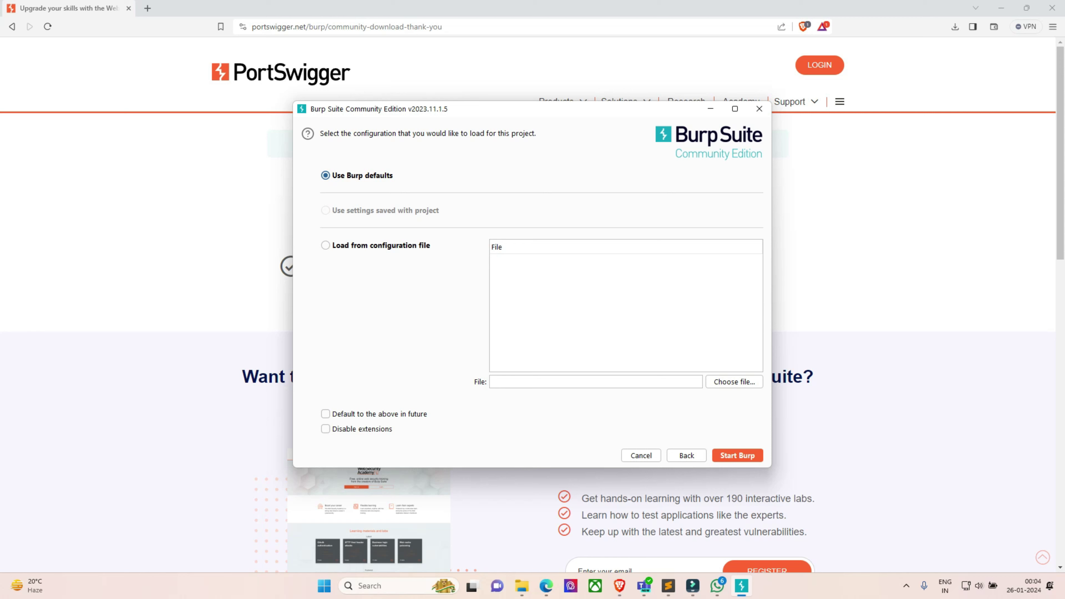
pyautogui.click(325, 246)
pyautogui.click(326, 175)
pyautogui.click(737, 455)
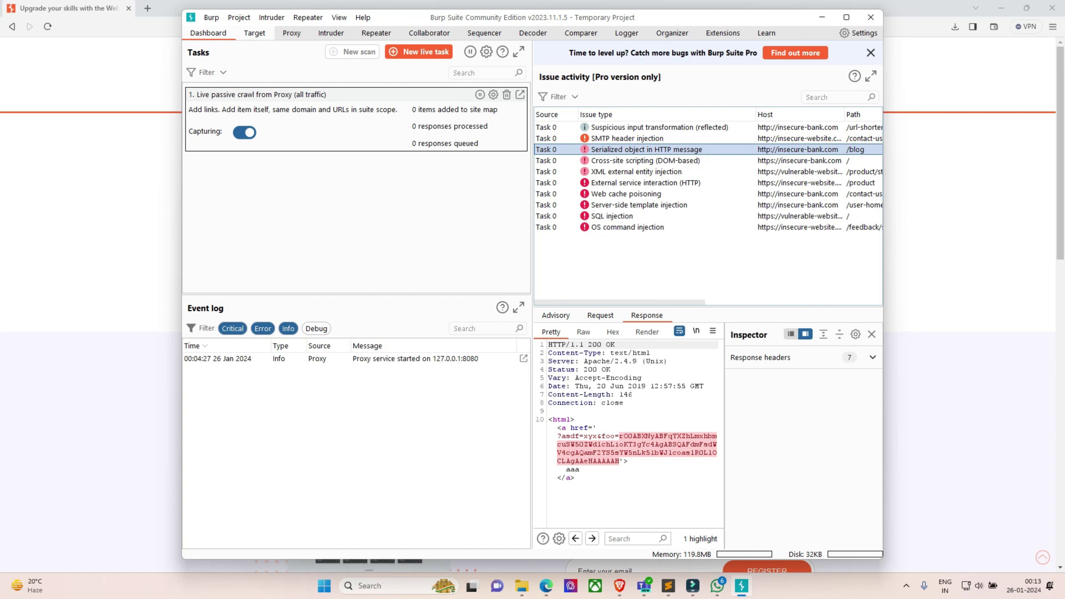
# View the Target site map and the Proxy intercept page, and take a brief look at the proxy settings
pyautogui.click(255, 33)
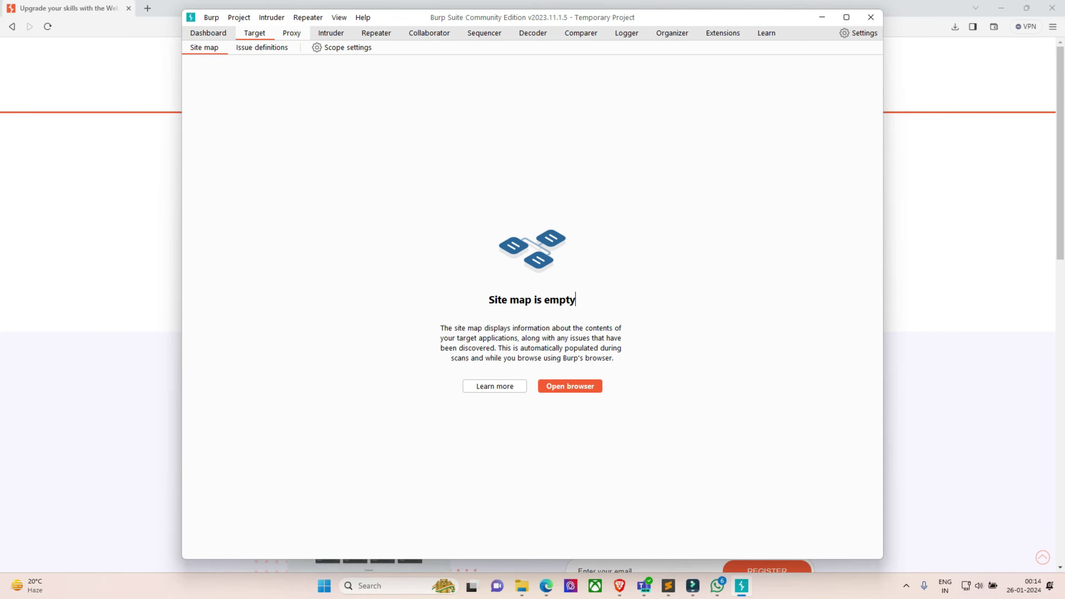
pyautogui.hotkey('ctrl', 'shift', 'p')
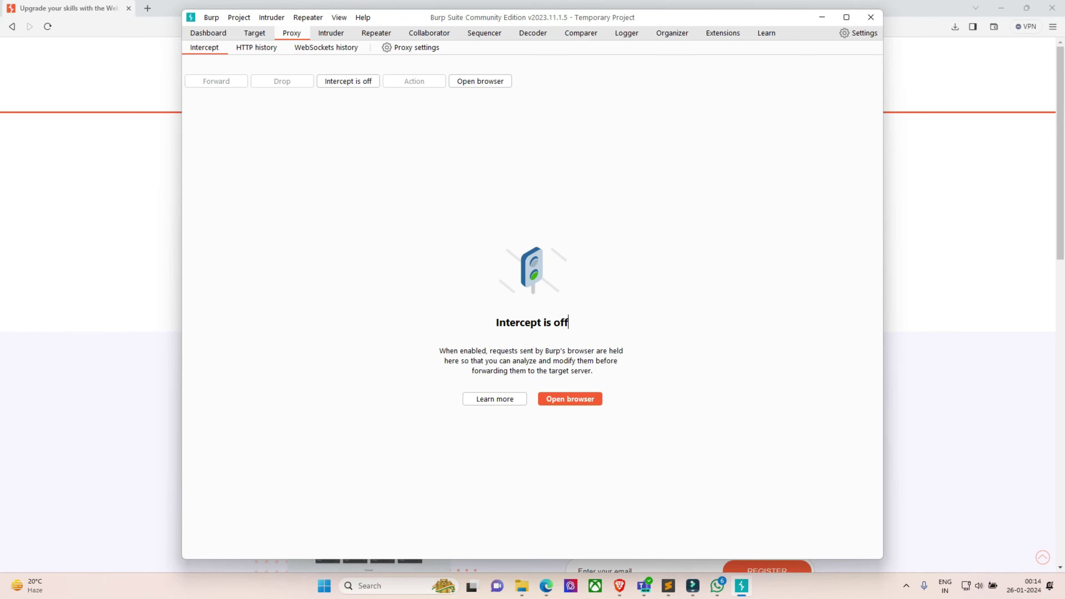
pyautogui.moveTo(420, 23); pyautogui.dragTo(418, 34)
pyautogui.click(385, 58)
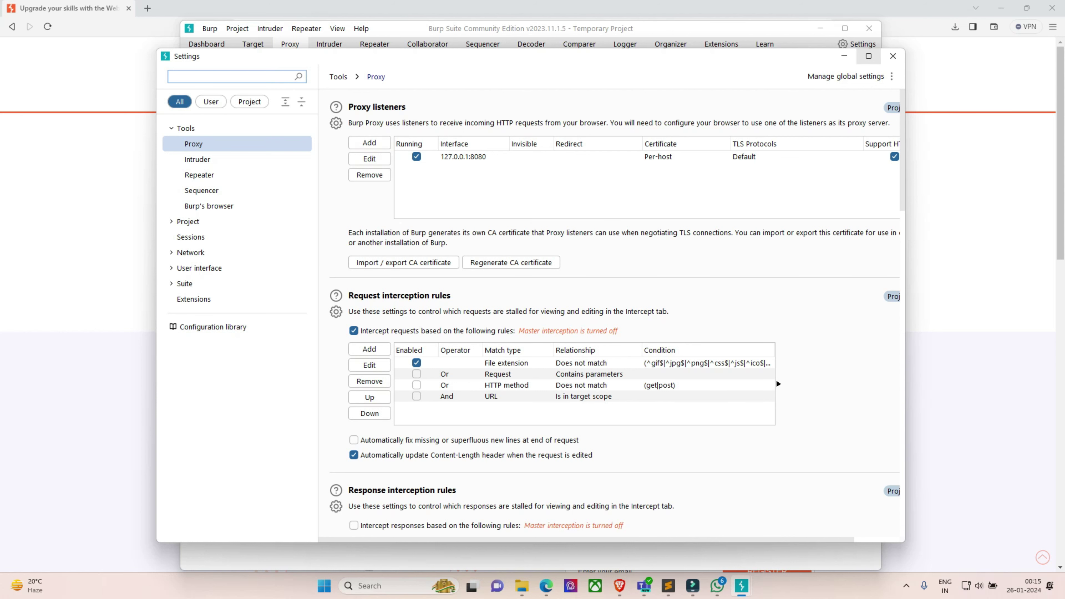
pyautogui.click(893, 56)
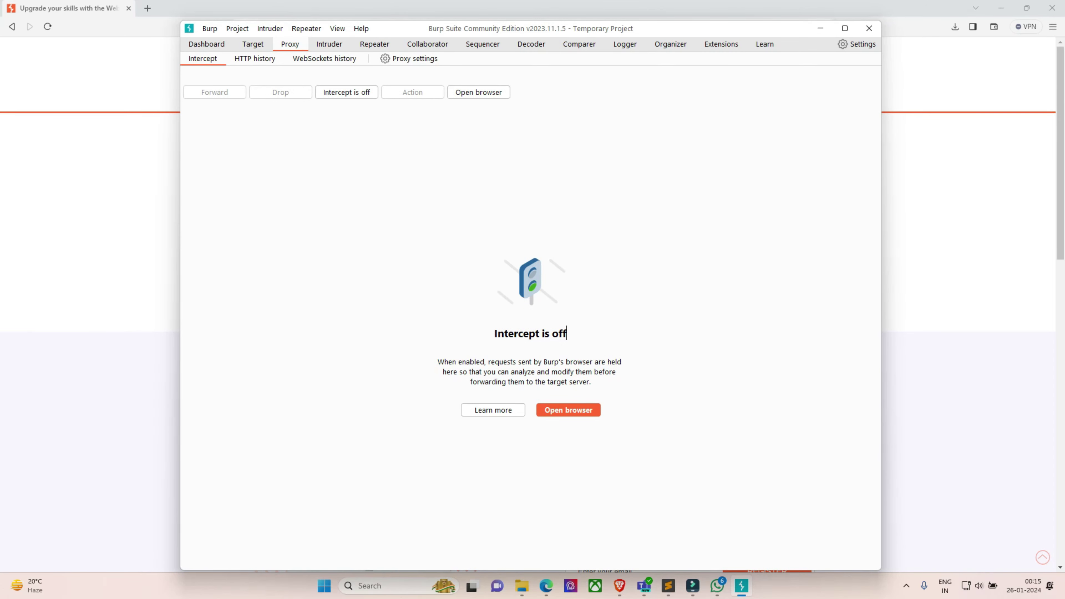
# Examine the proxy's HTTP history and WebSockets history, and the 127.0.0.1:8080 listener in the proxy settings
pyautogui.click(255, 59)
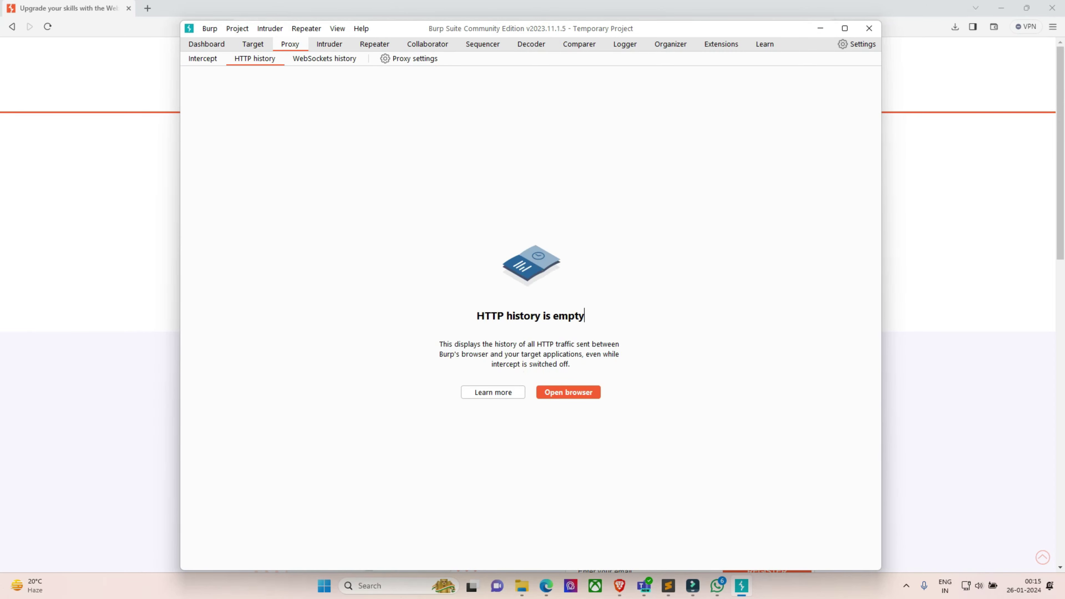
pyautogui.click(324, 58)
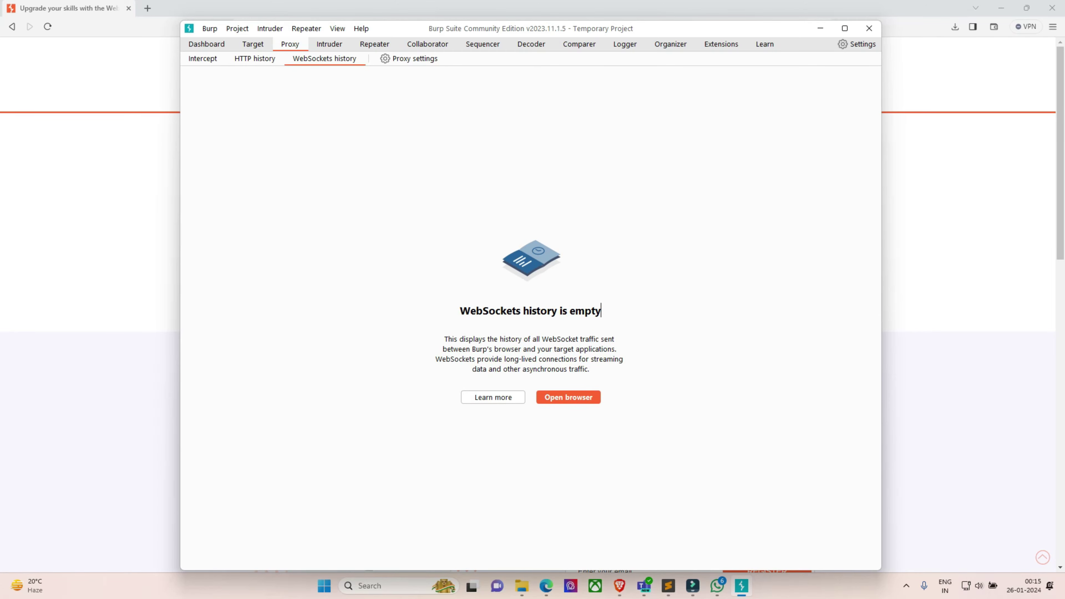
pyautogui.click(409, 58)
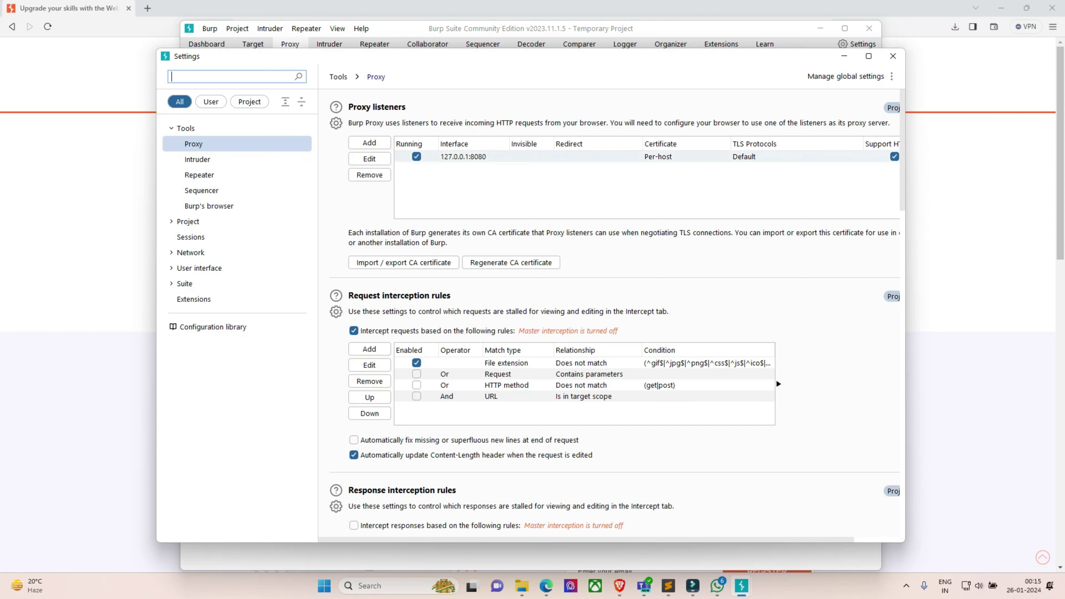
pyautogui.click(463, 157)
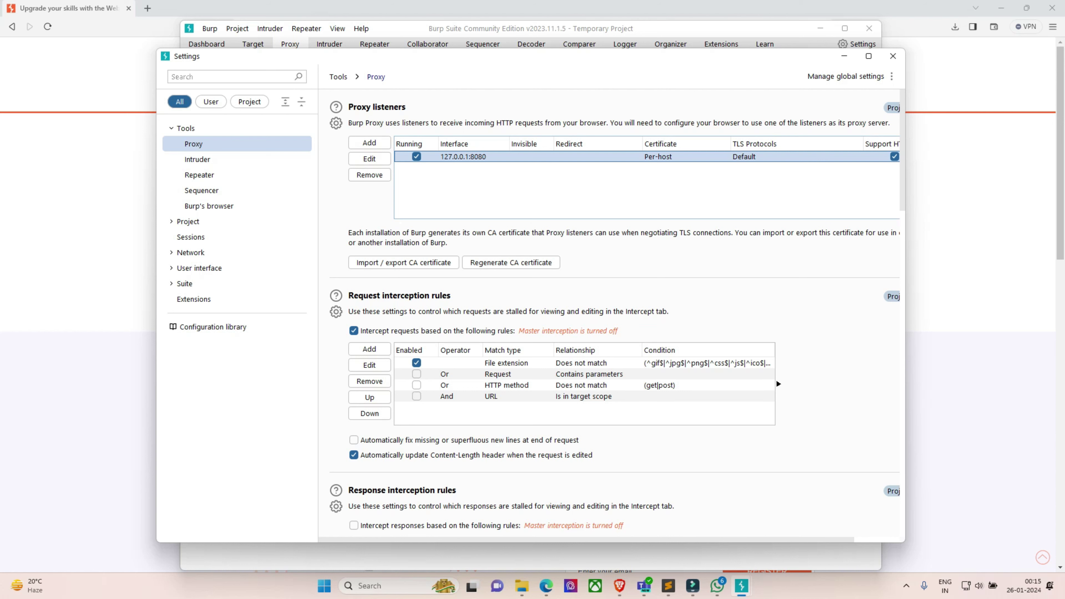
pyautogui.click(893, 56)
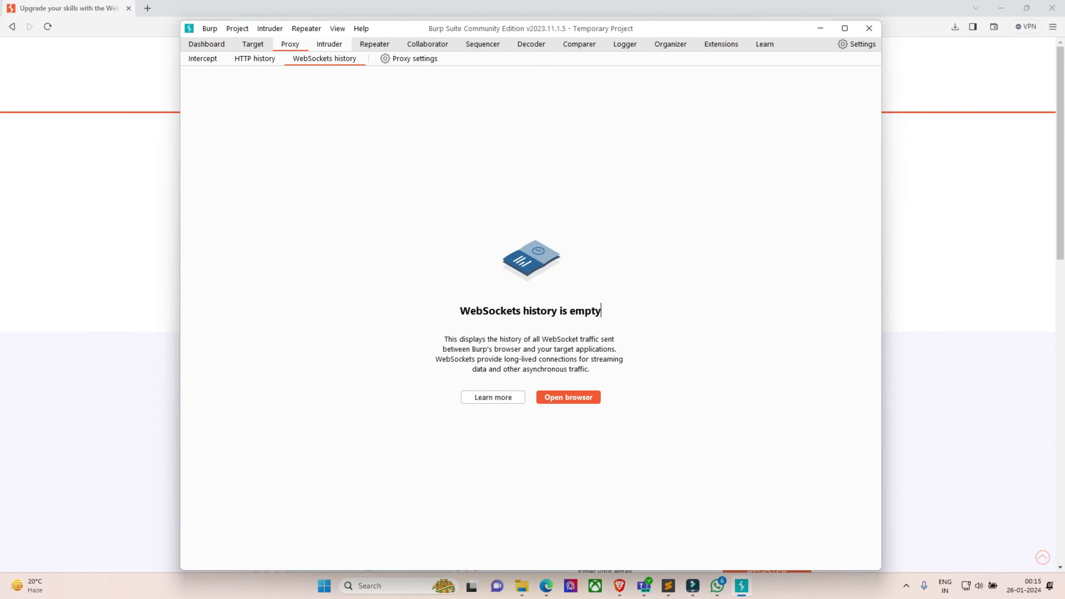
# View the introductory pages of the Intruder and Repeater tools
pyautogui.click(329, 44)
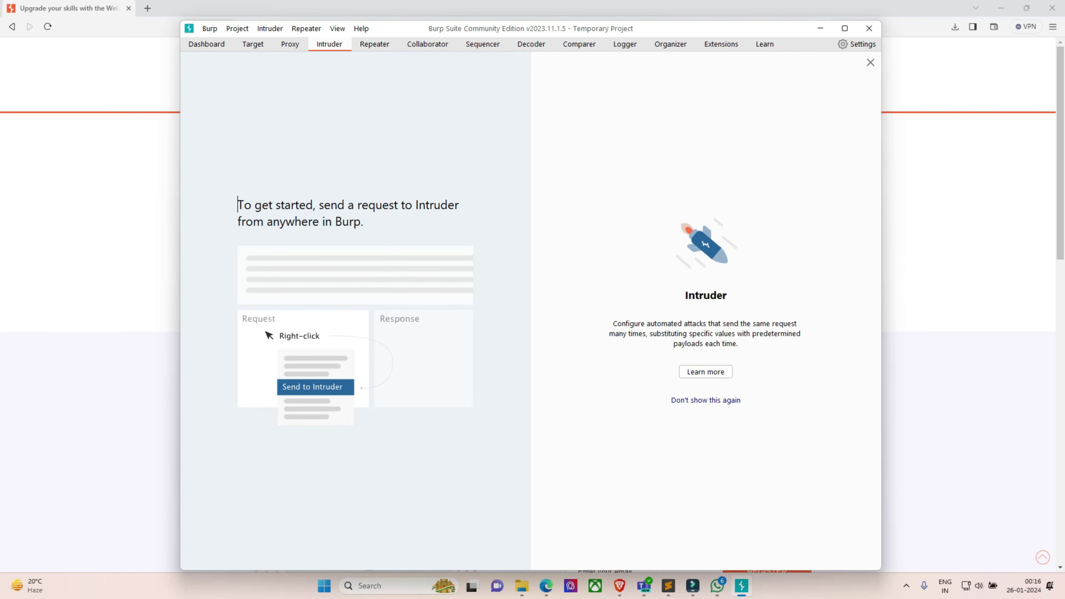
pyautogui.click(374, 44)
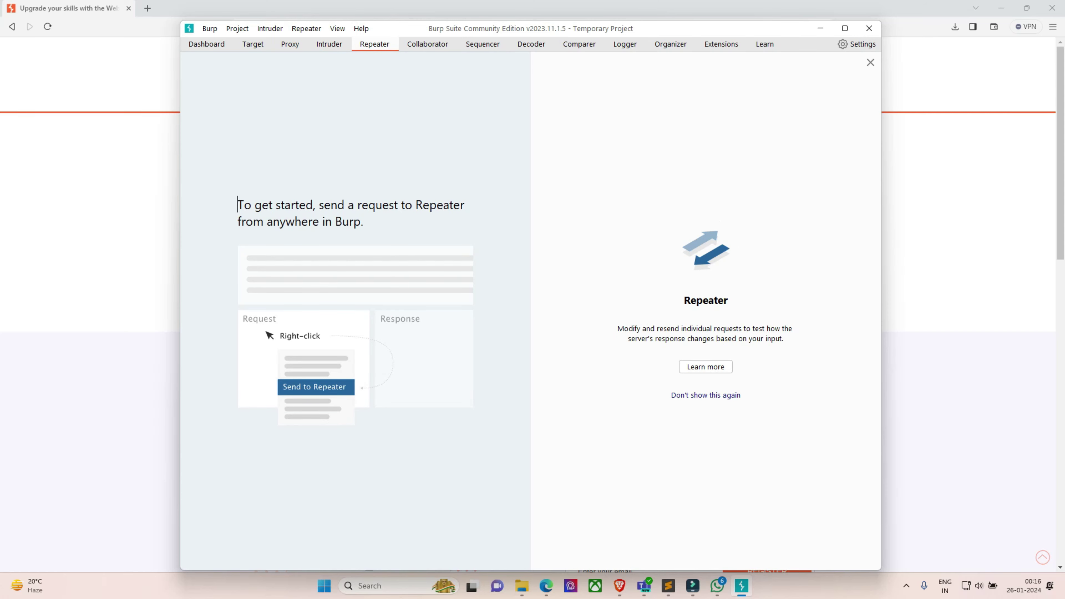
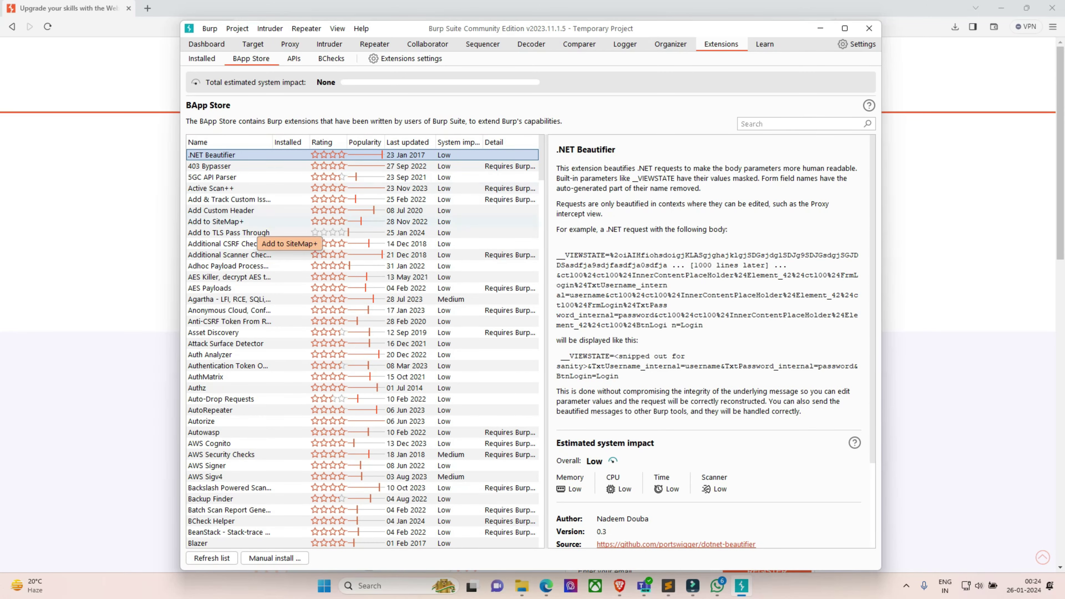
# Look through the BApp Store's extension list, then view the Burp Extender APIs and BChecks pages
pyautogui.scroll(-9, 251, 227)
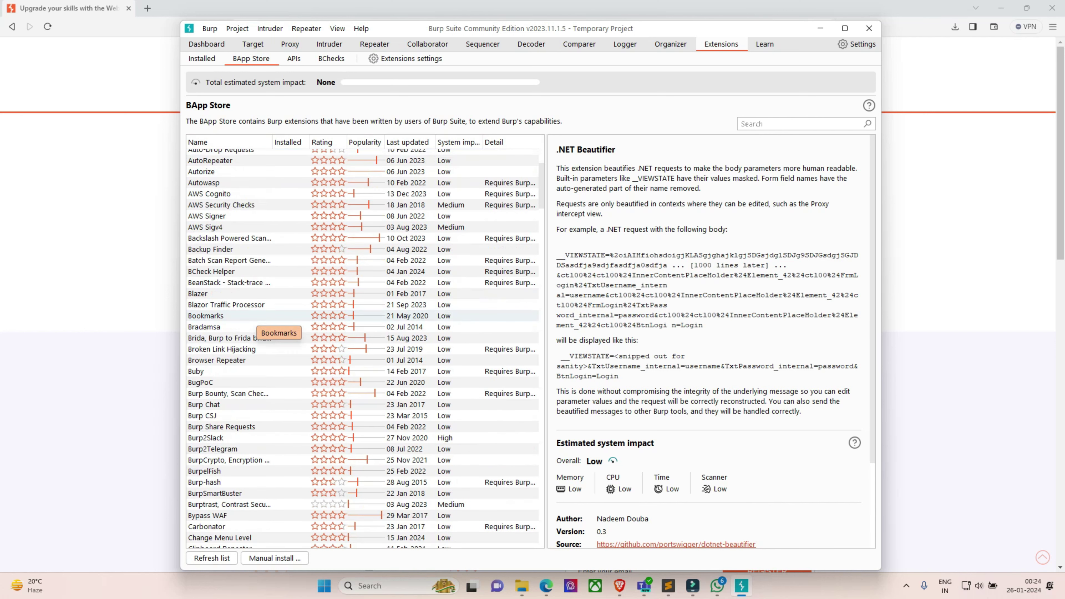
pyautogui.scroll(-5, 272, 324)
pyautogui.scroll(11, 273, 325)
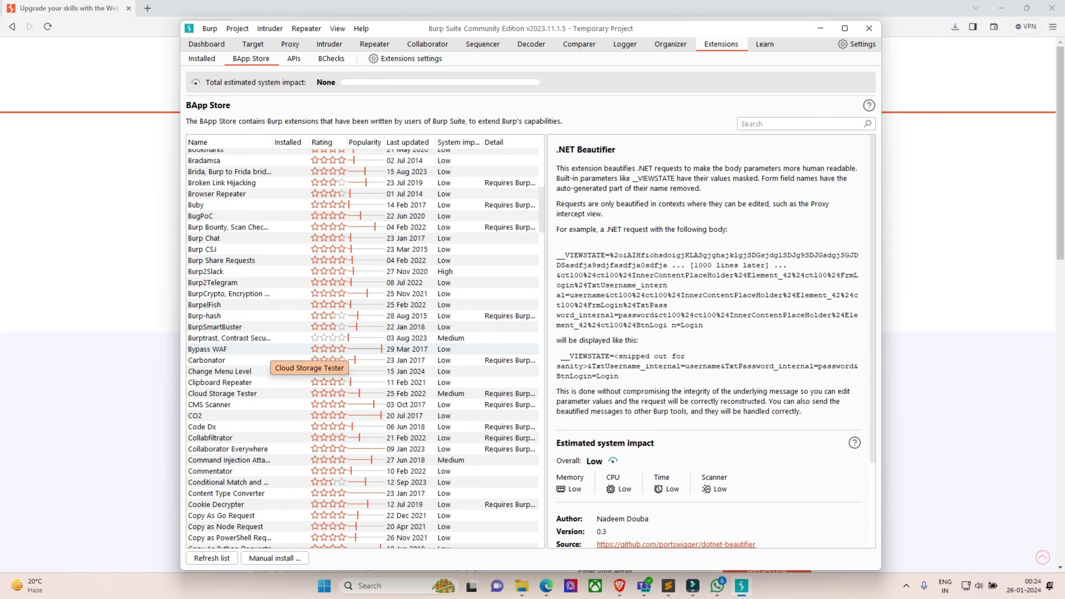
pyautogui.click(293, 58)
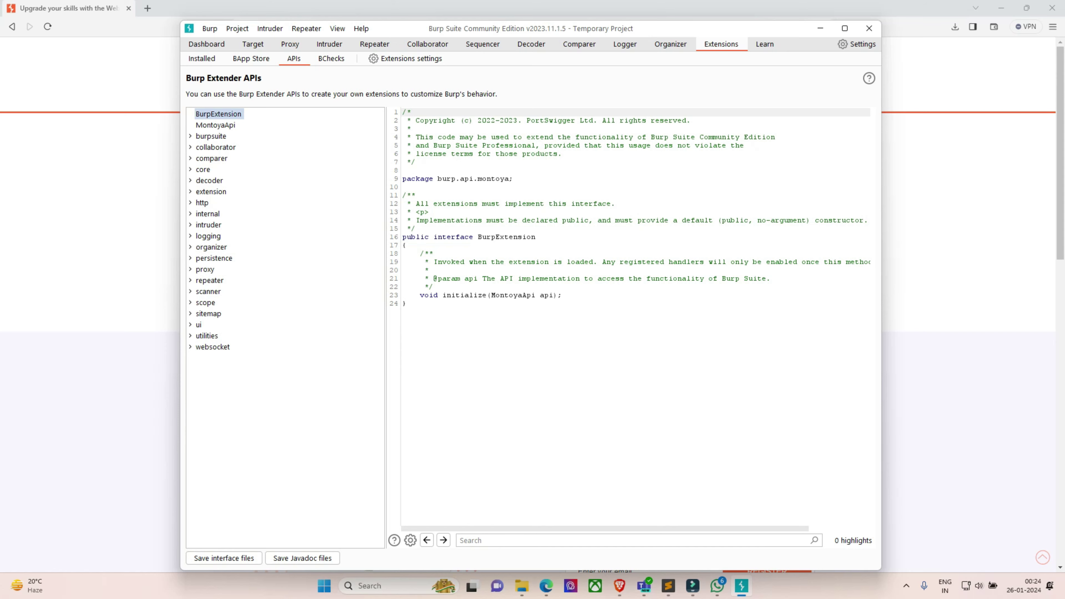
pyautogui.click(331, 58)
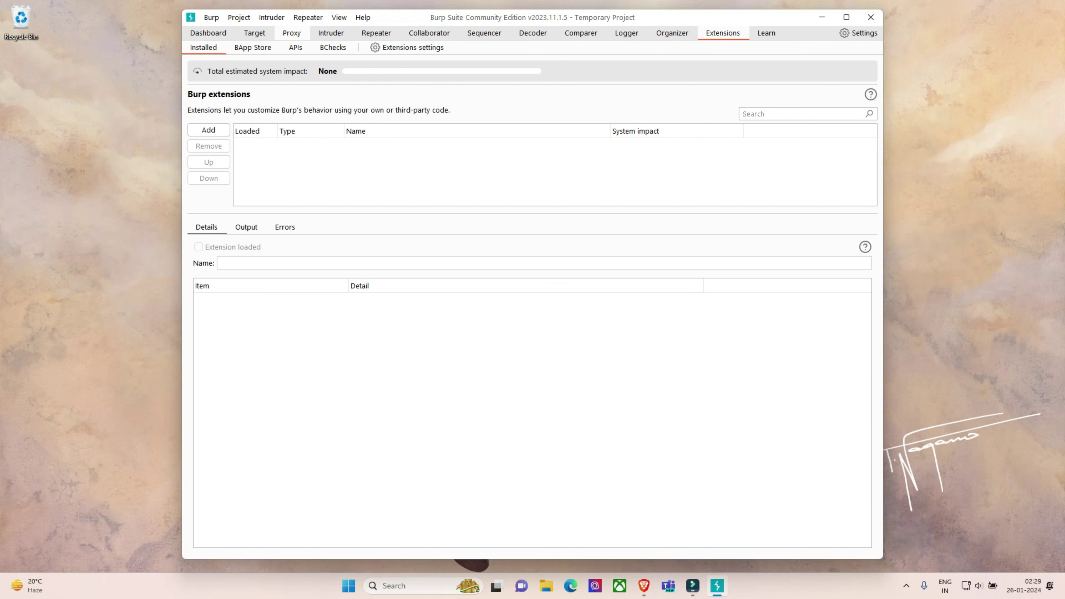
# View the Proxy intercept page and the proxy settings, and close the settings window
pyautogui.click(292, 33)
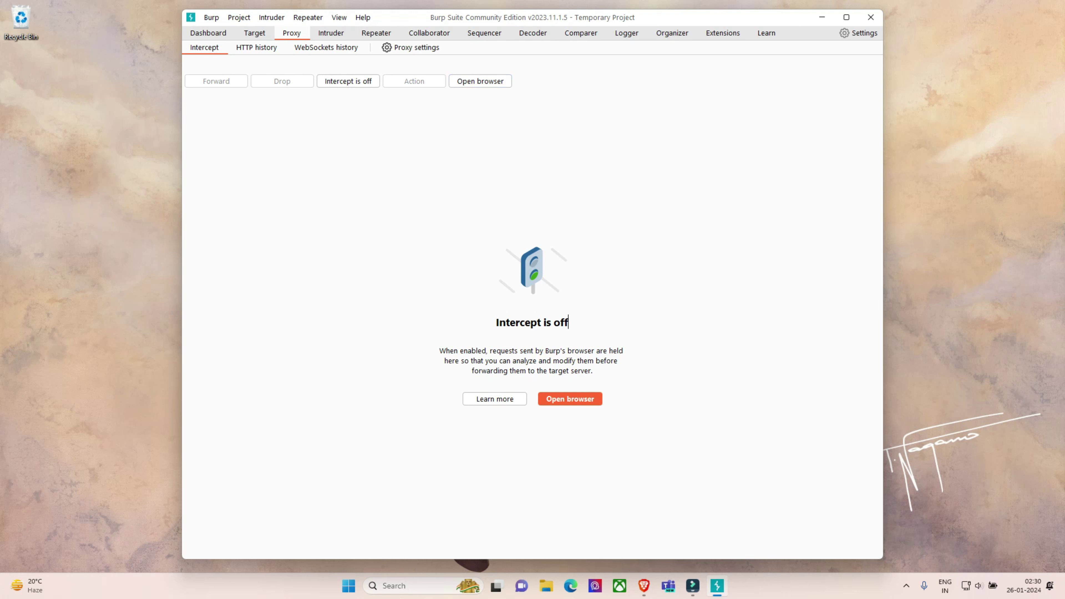
pyautogui.click(410, 47)
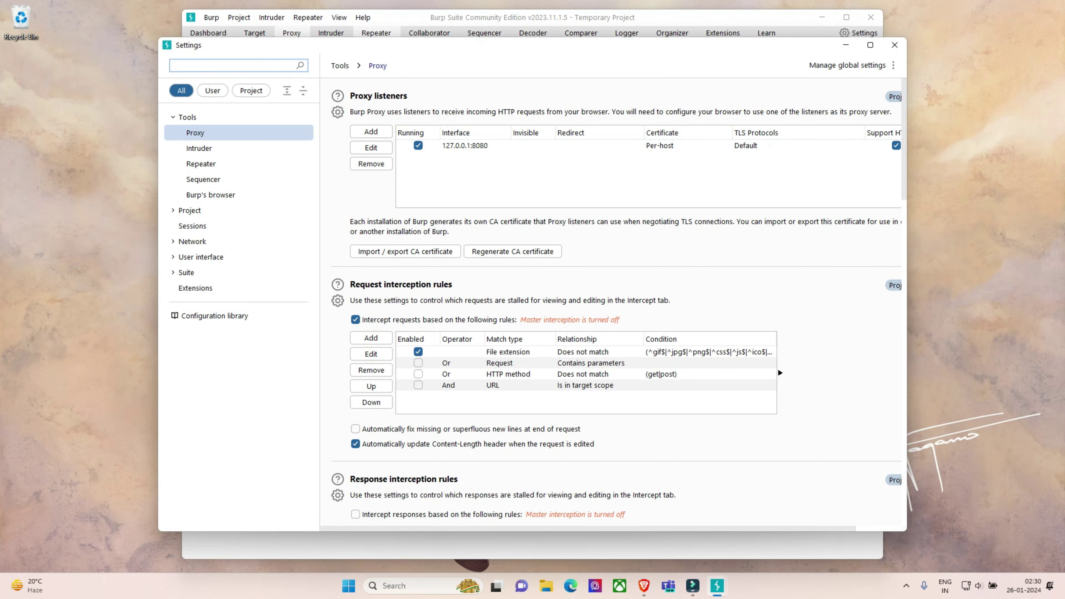
pyautogui.moveTo(702, 45); pyautogui.dragTo(691, 104)
pyautogui.click(883, 105)
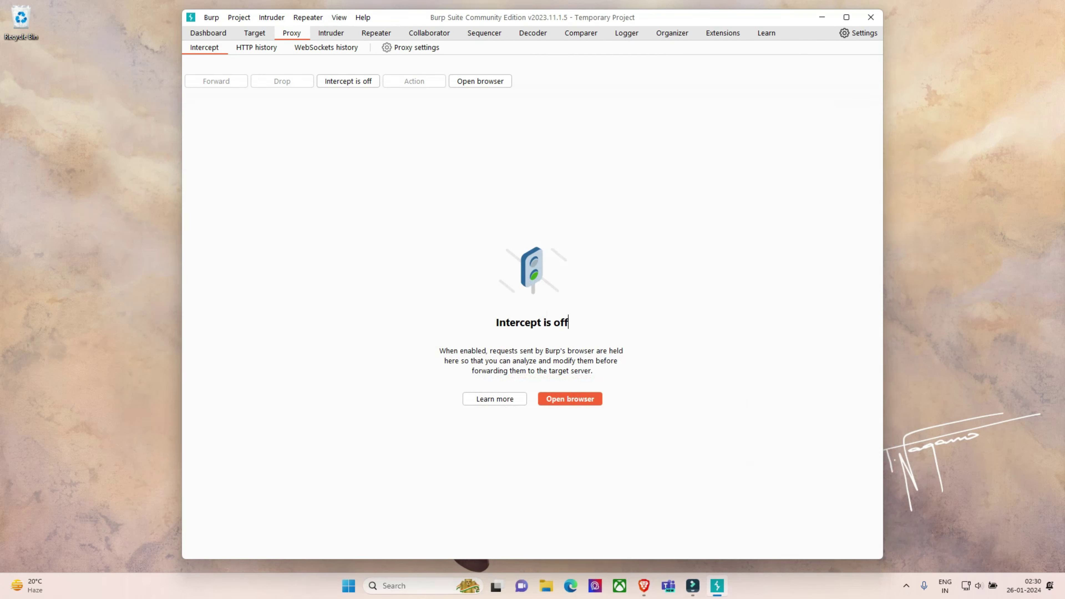
# Reopen the settings and examine the project's target scope page and the proxy listeners page
pyautogui.click(858, 33)
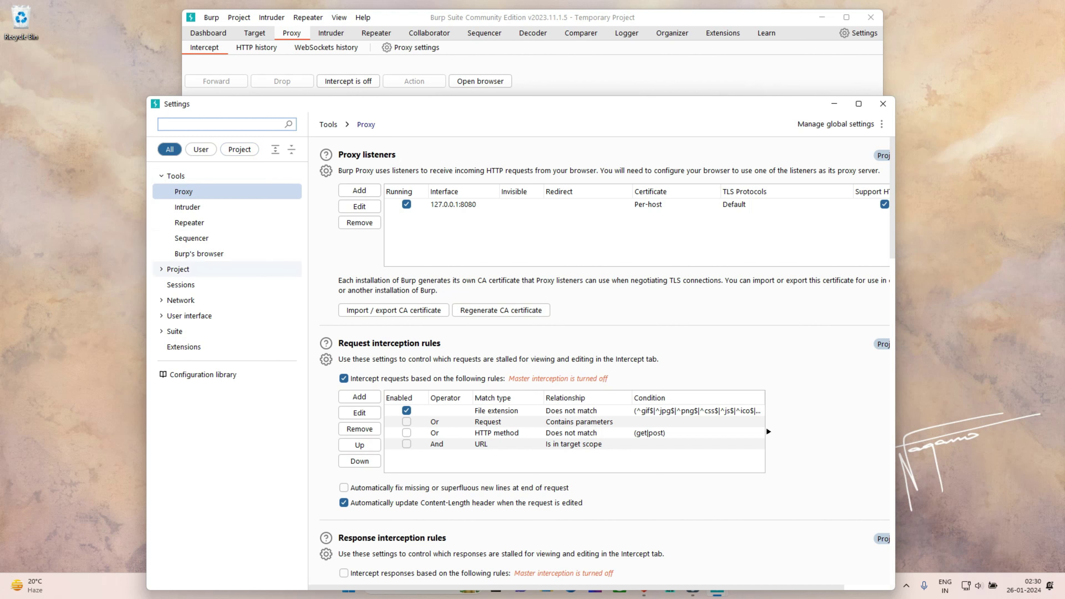
pyautogui.click(178, 269)
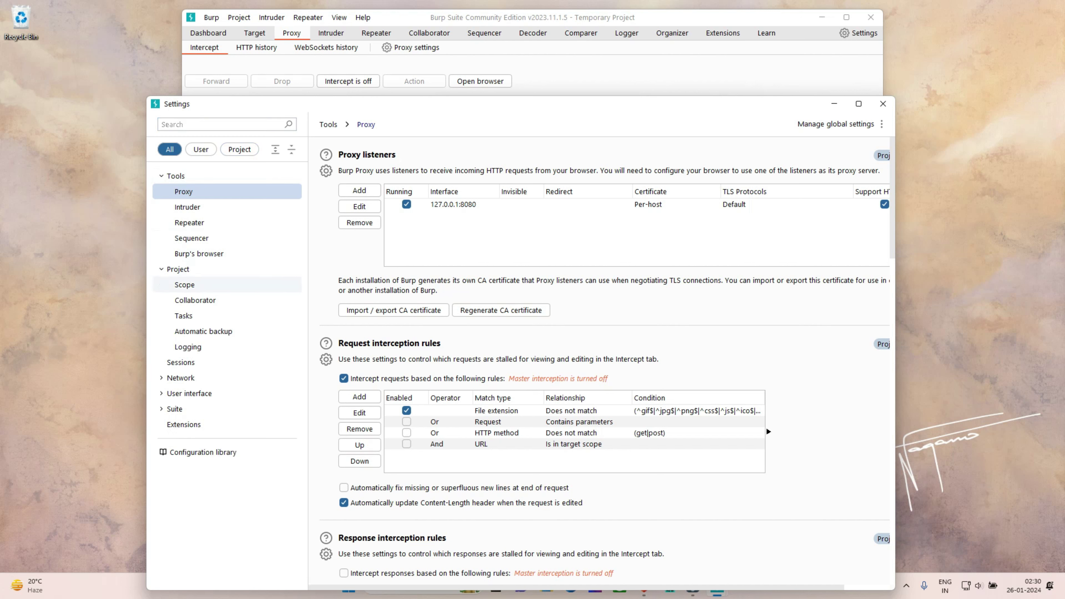
pyautogui.click(184, 285)
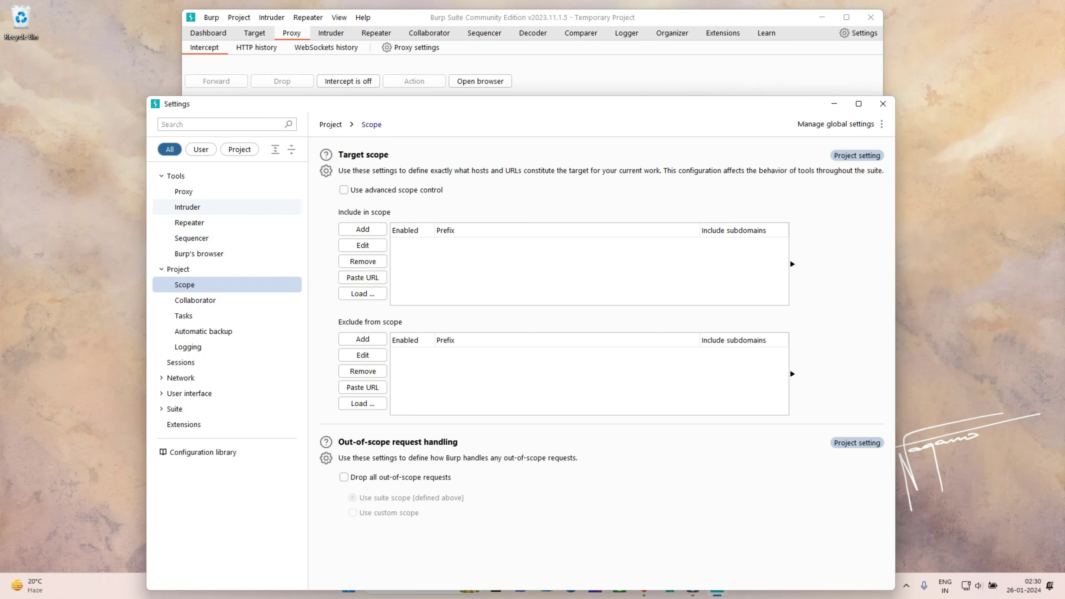
pyautogui.click(183, 191)
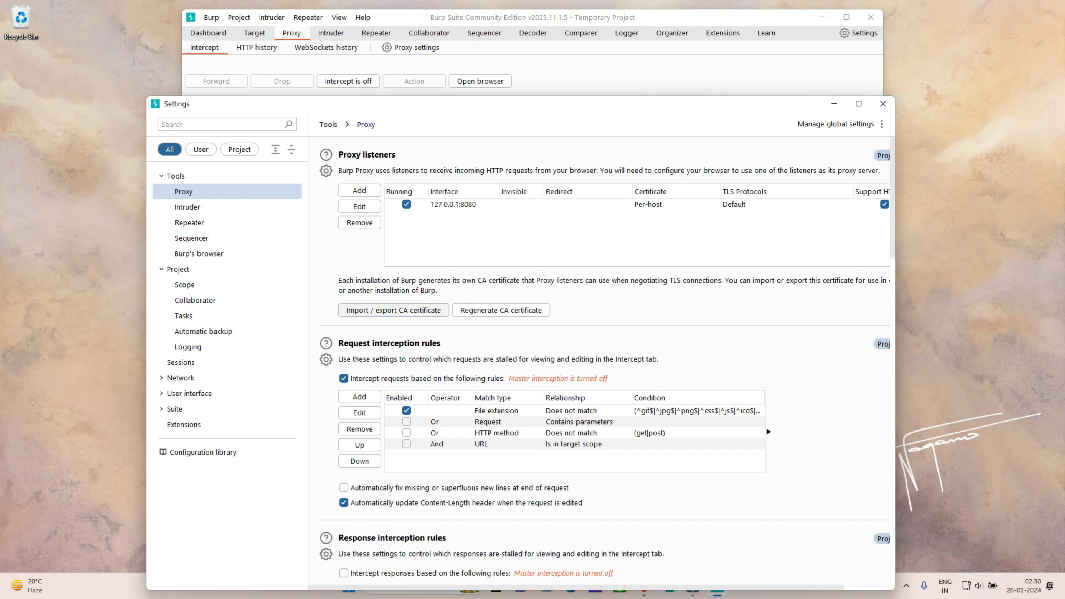
pyautogui.press('Tab')
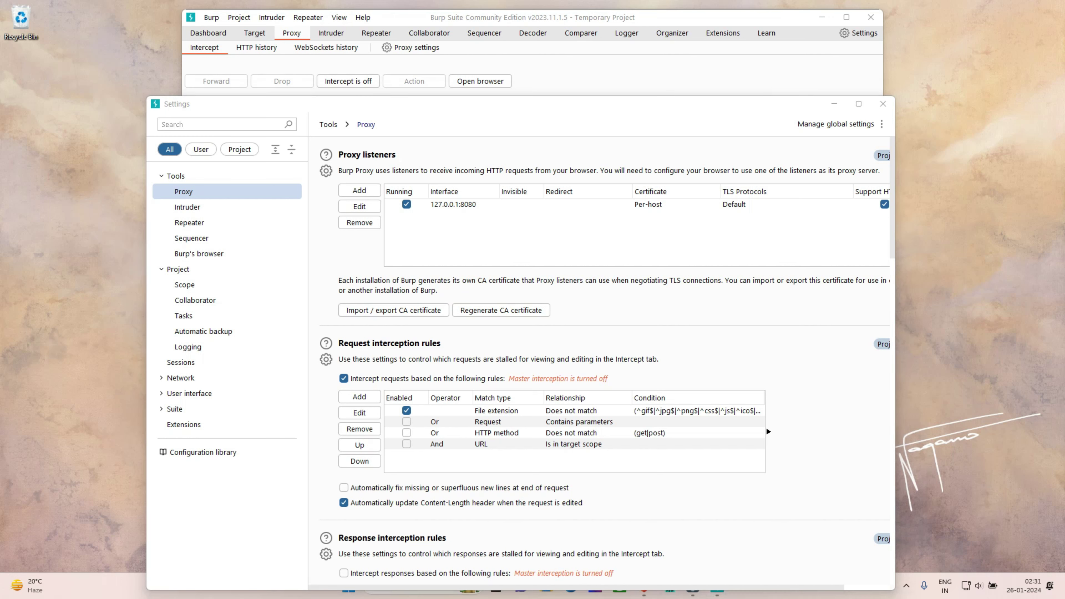
# Switch to Firefox and dismiss its primary-browser and add-ons suggestion prompts
pyautogui.press('super')
pyautogui.write('fire')
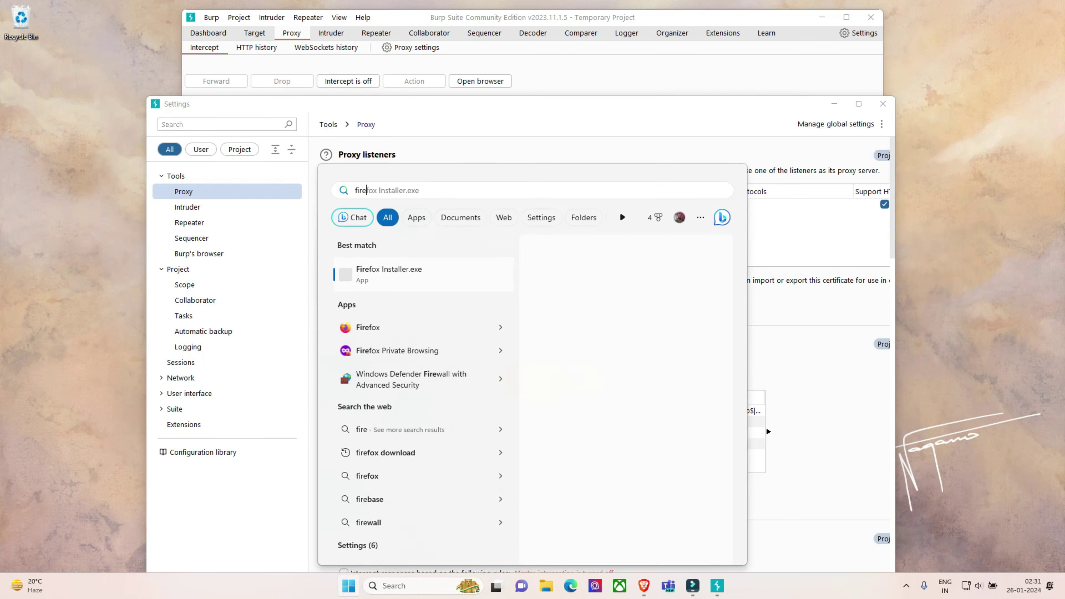
pyautogui.press('Down')
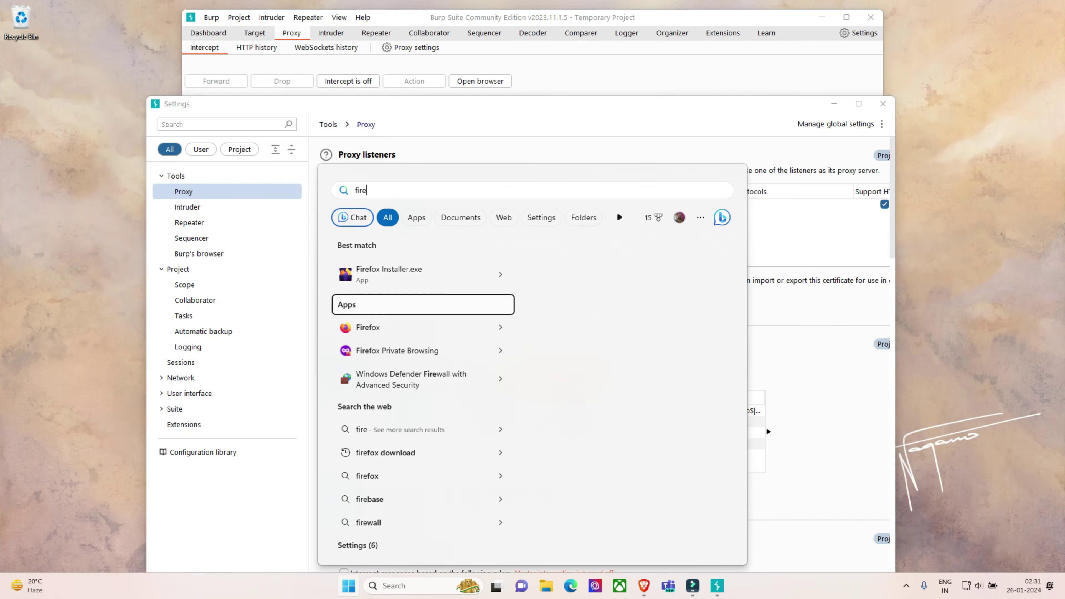
pyautogui.press('Down')
pyautogui.press('Return')
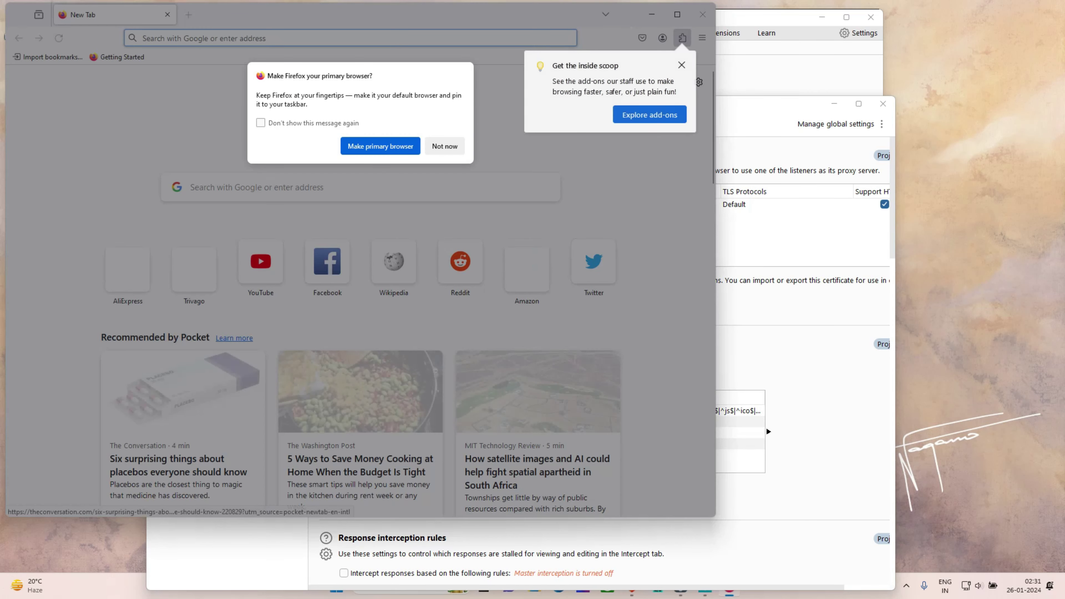
pyautogui.press('Escape')
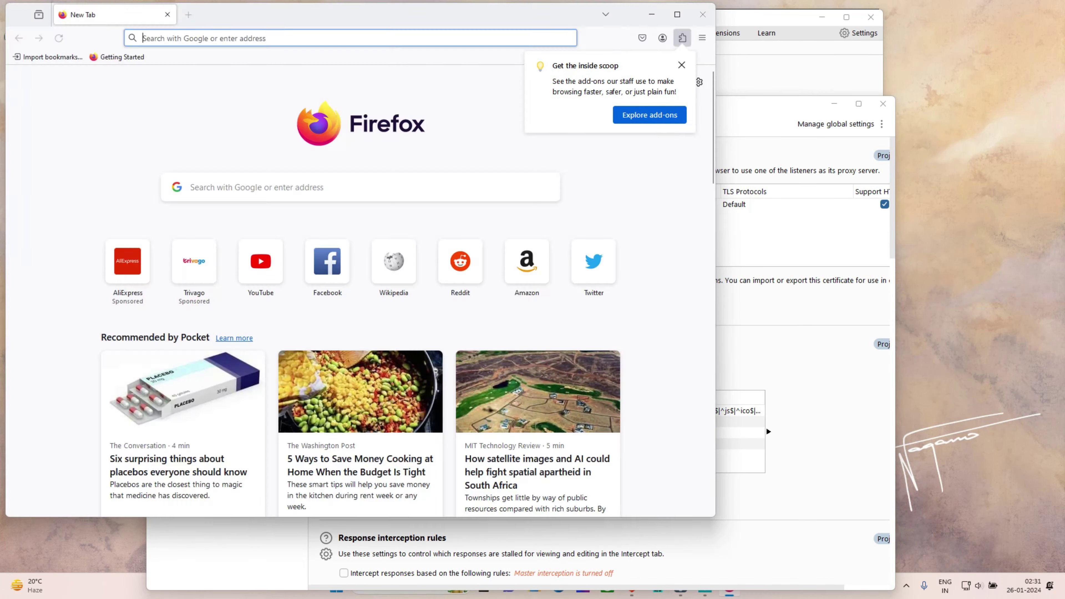
pyautogui.press('Escape')
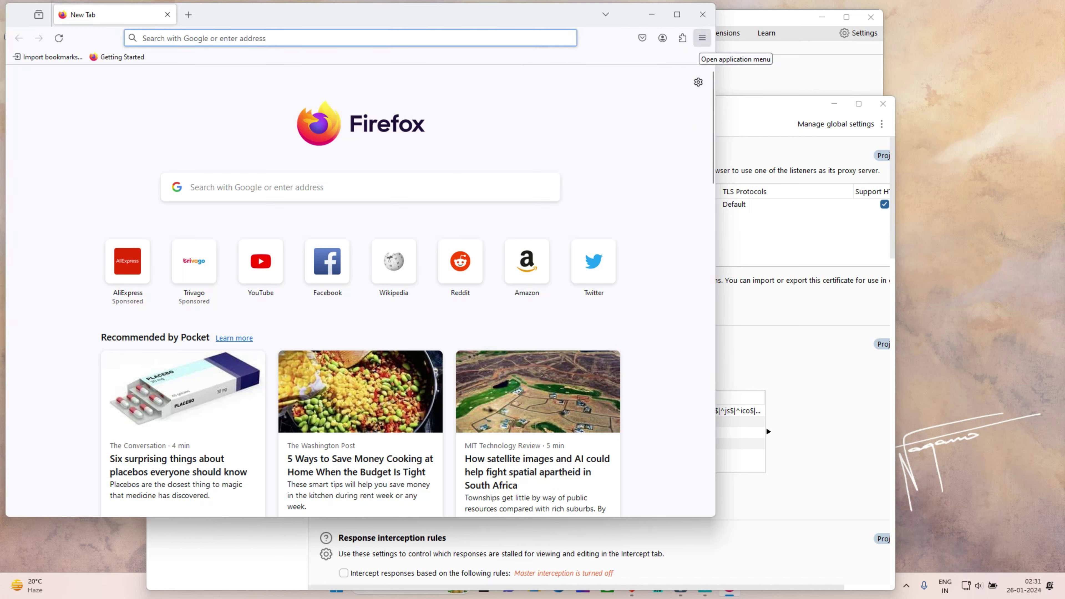
# Search the Firefox settings for "proxy" and open the connection settings
pyautogui.click(702, 37)
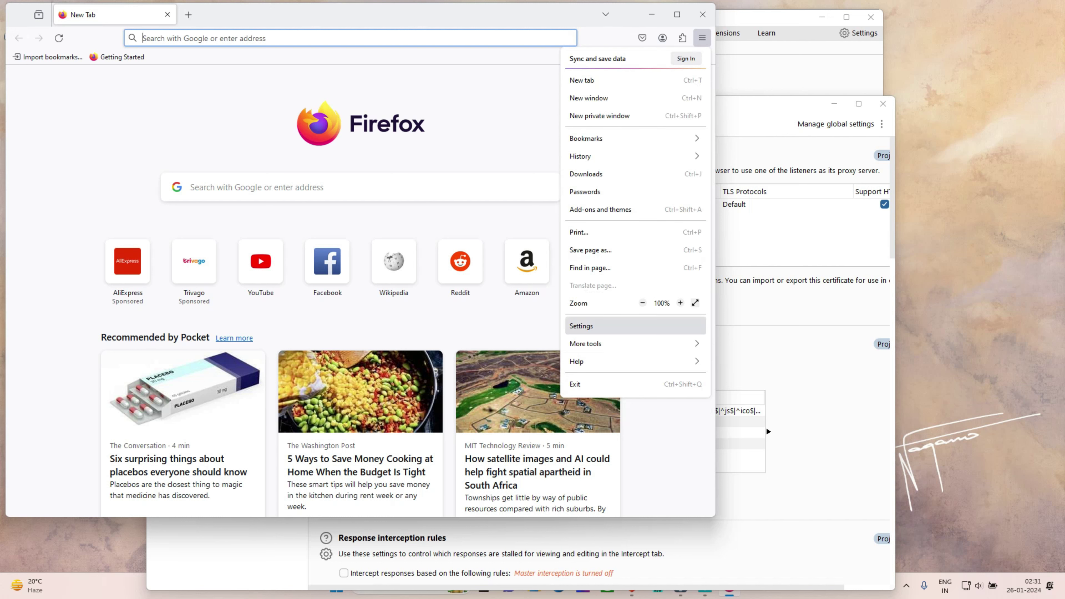
pyautogui.click(580, 325)
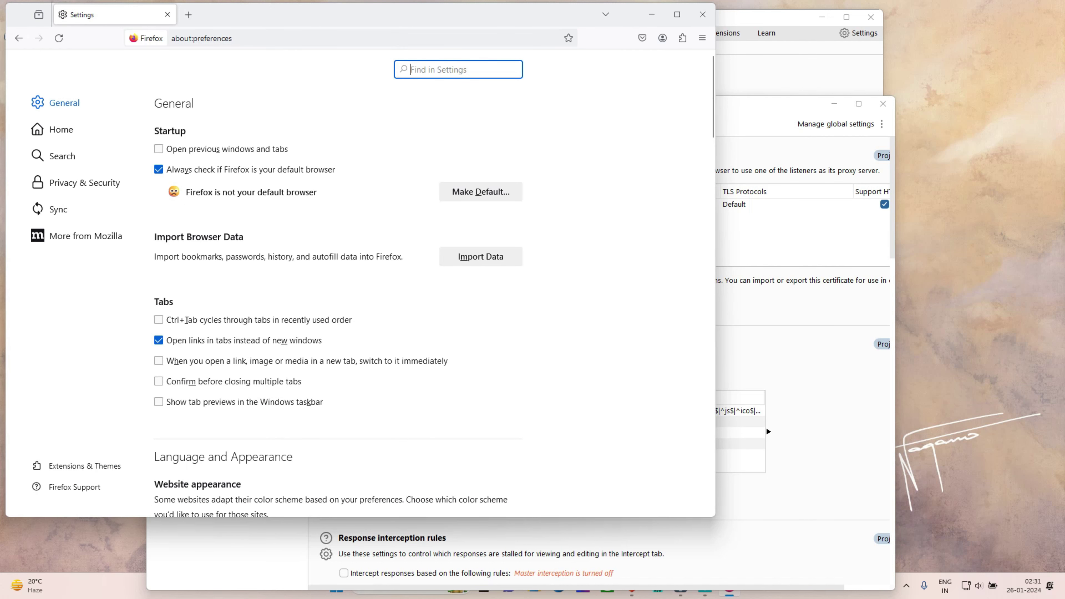
pyautogui.write('proxy')
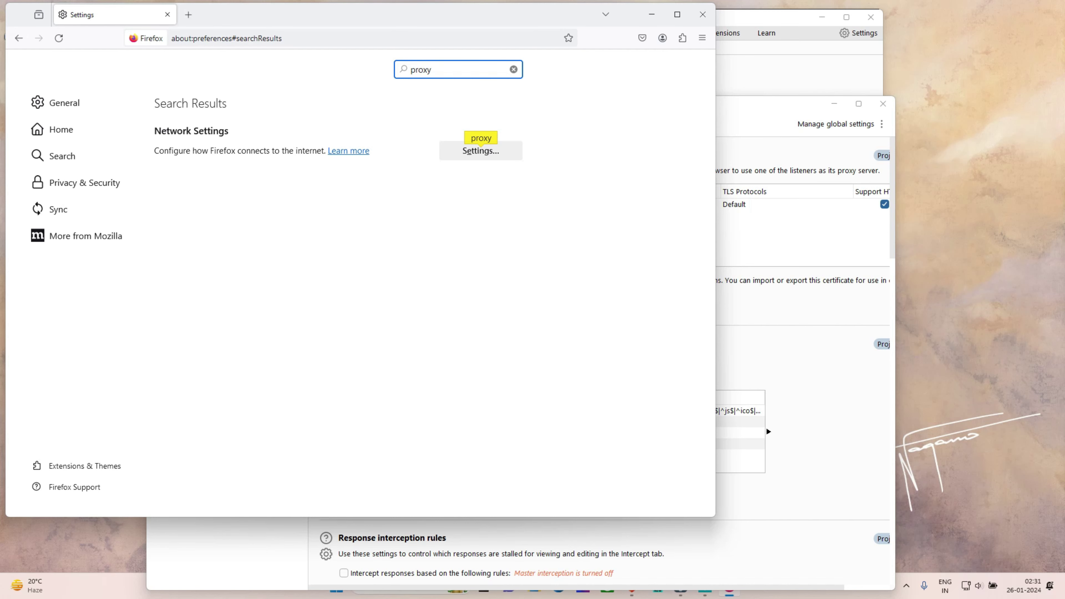
pyautogui.press('Tab')
pyautogui.press('Return')
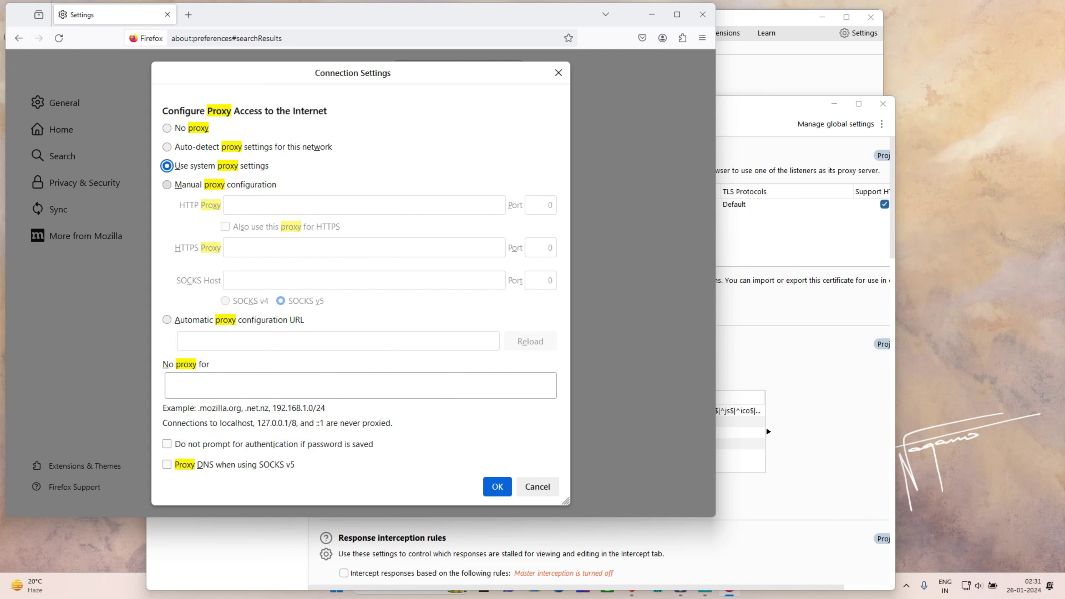
# Configure a manual HTTP proxy of 127.0.0.1 on port 8080, use it for HTTPS too, and save the settings
pyautogui.press('Down')
pyautogui.press('Tab')
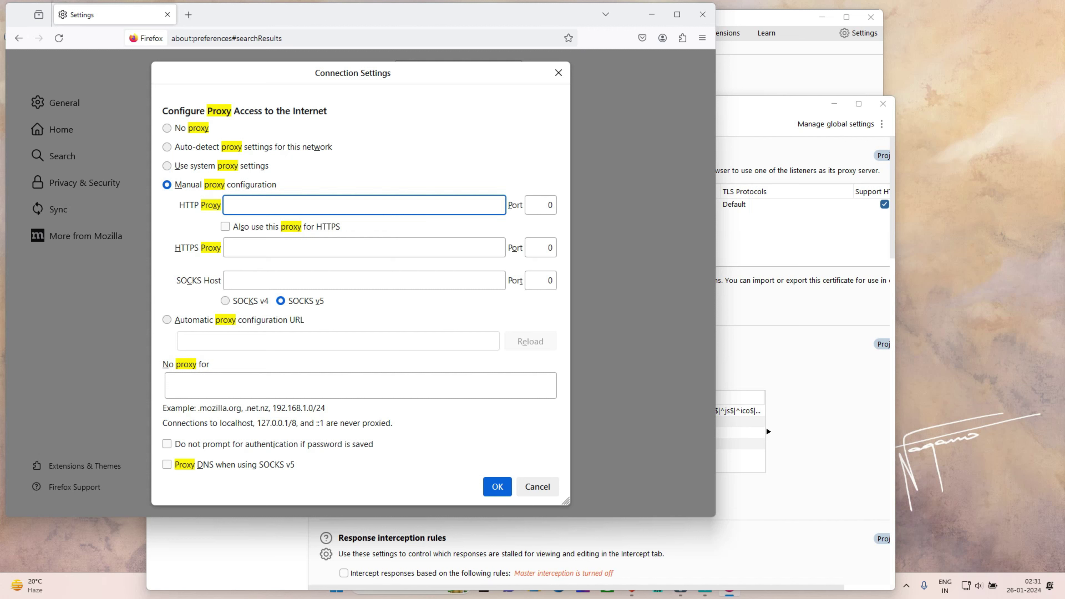
pyautogui.write('127.0.0.1')
pyautogui.press('Tab')
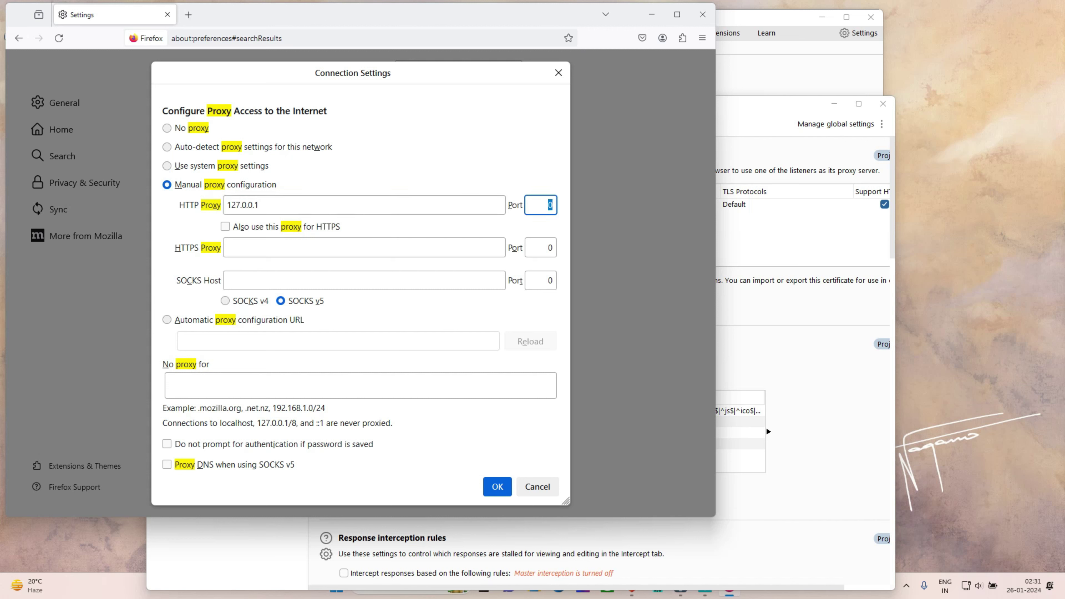
pyautogui.write('8080')
pyautogui.press('Tab')
pyautogui.press('space')
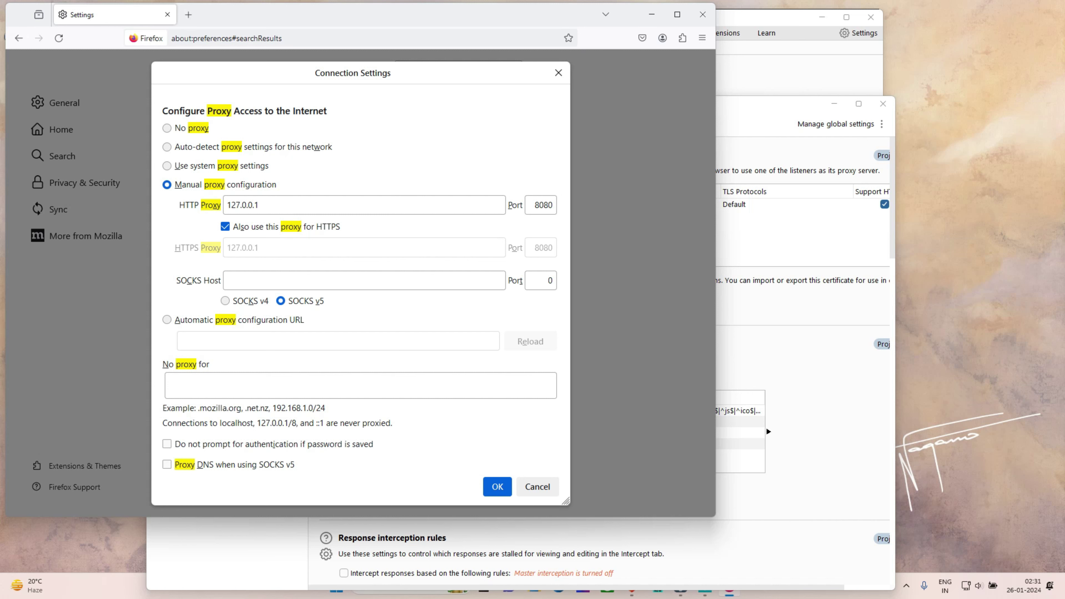
pyautogui.press('Return')
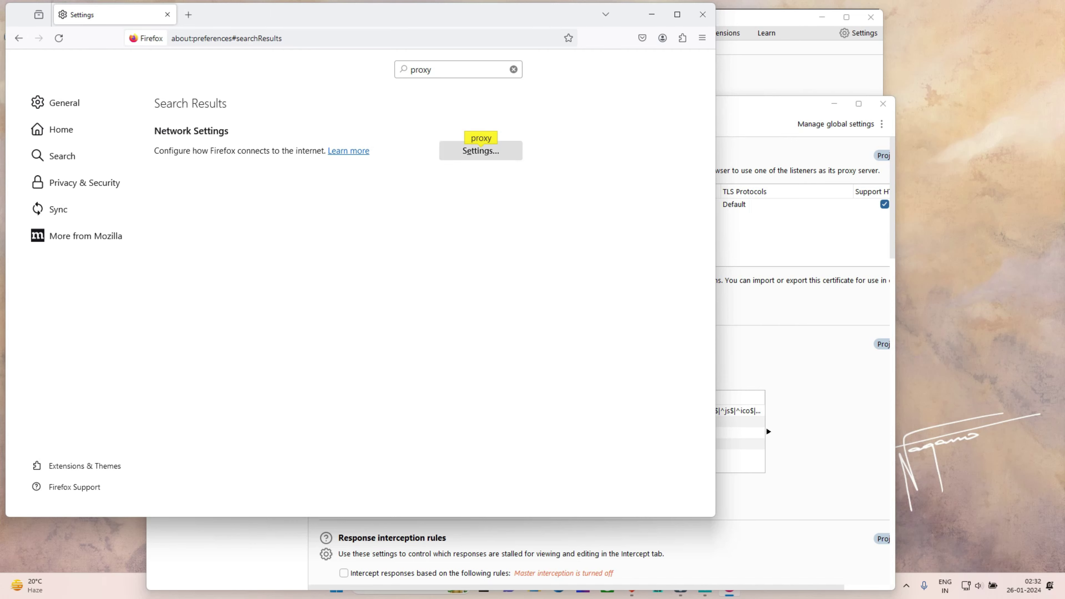
# Reopen the connection settings, switch the configuration to No proxy and save it
pyautogui.hotkey('alt', 'e')
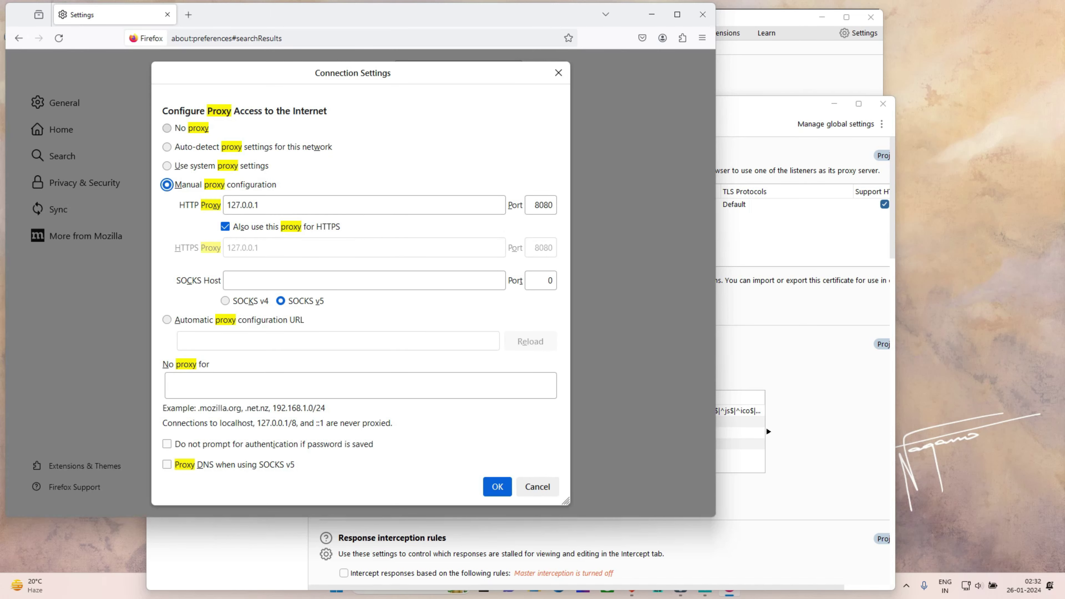
pyautogui.hotkey('alt', 'y')
pyautogui.press('Return')
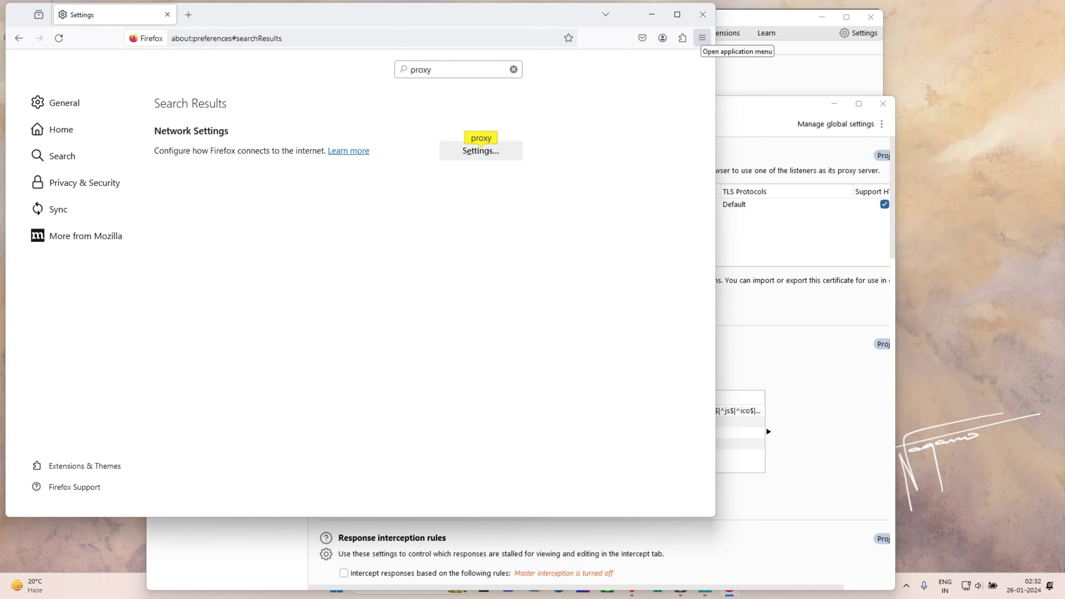
# Open the Add-ons Manager and search addons.mozilla.org for "foxy proxy"
pyautogui.click(702, 37)
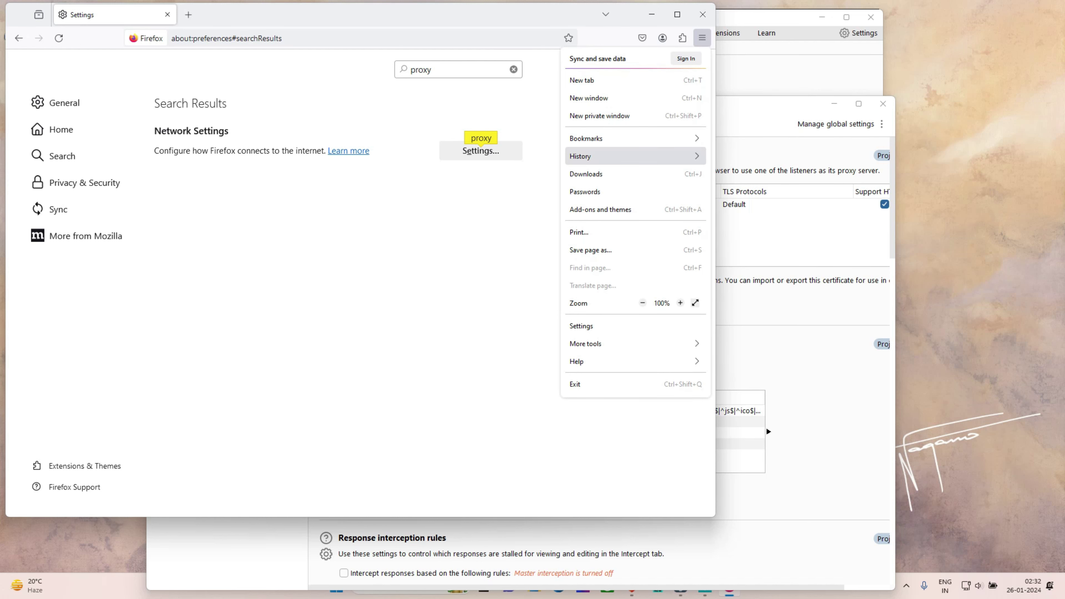
pyautogui.click(600, 210)
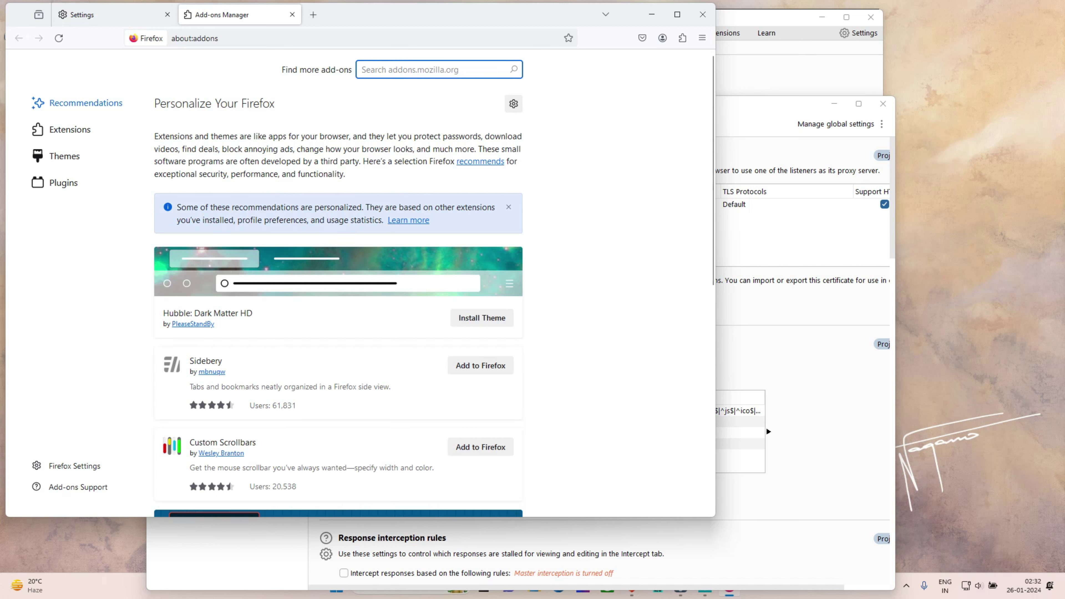
pyautogui.write('foxy pr')
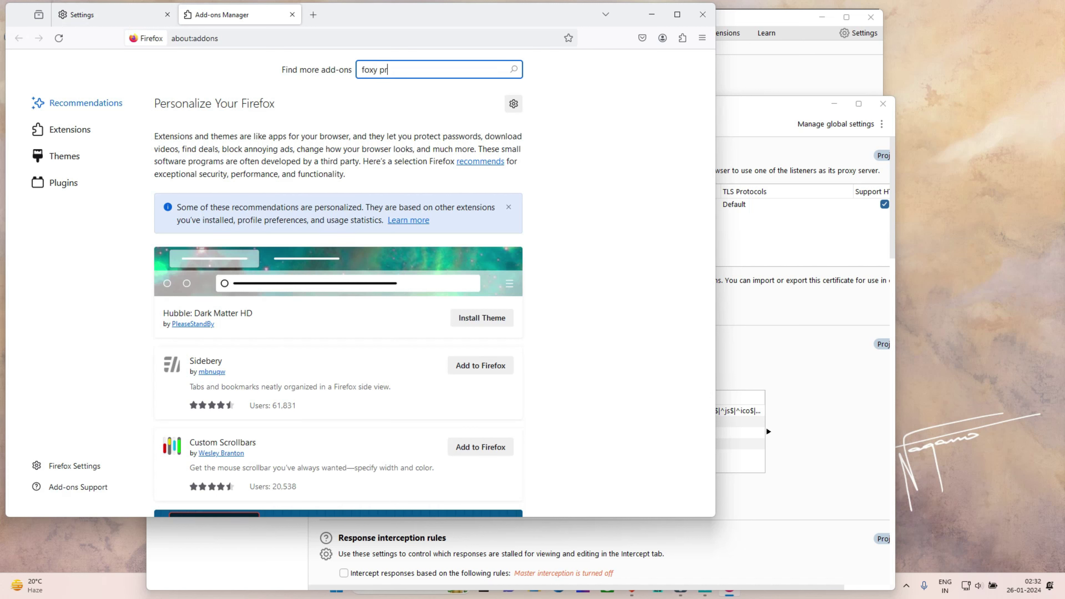
pyautogui.write('oxy')
pyautogui.press('Return')
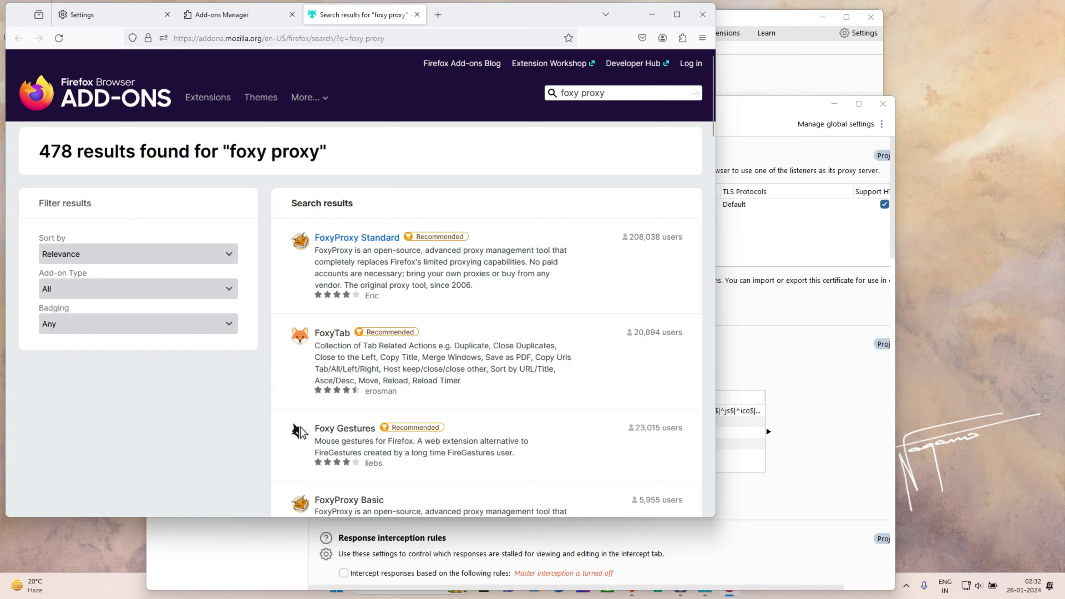
# Add the FoxyProxy Standard extension to Firefox, accepting its permissions, and open the list of installed extensions
pyautogui.click(357, 237)
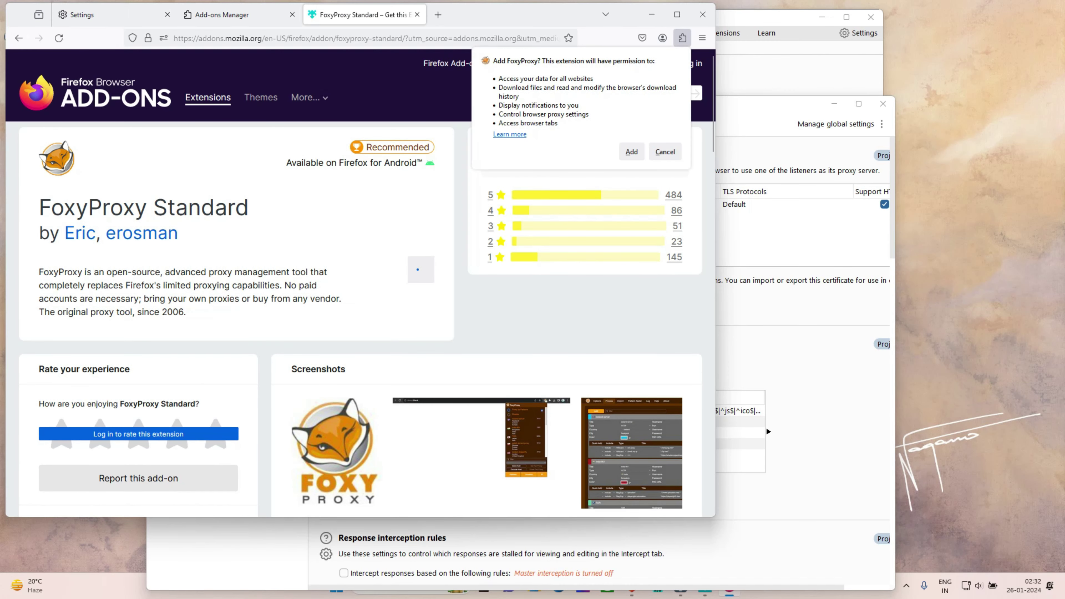
pyautogui.press('Return')
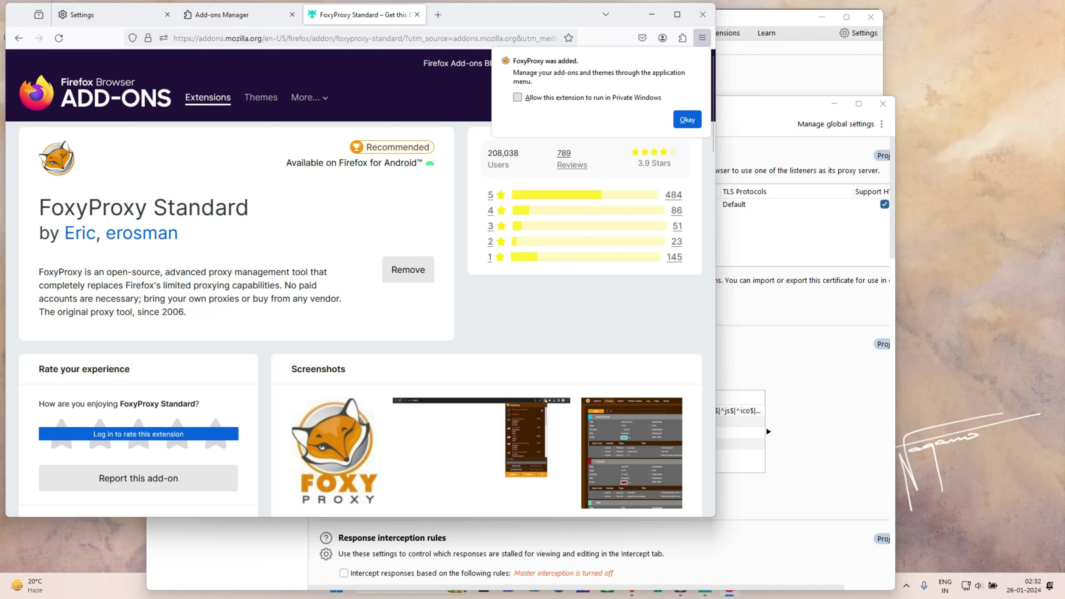
pyautogui.press('Return')
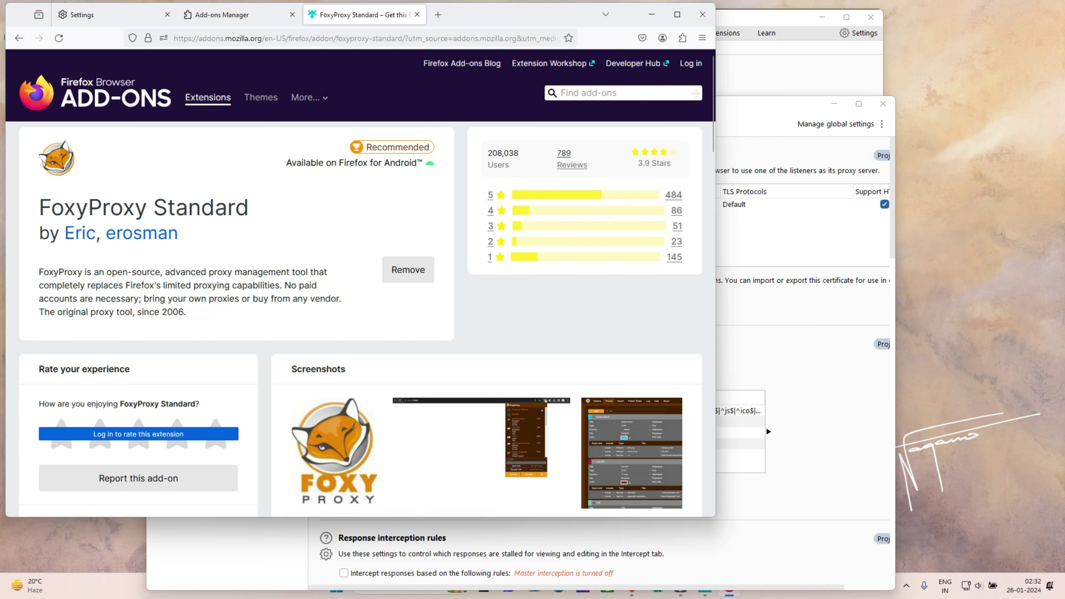
pyautogui.click(682, 37)
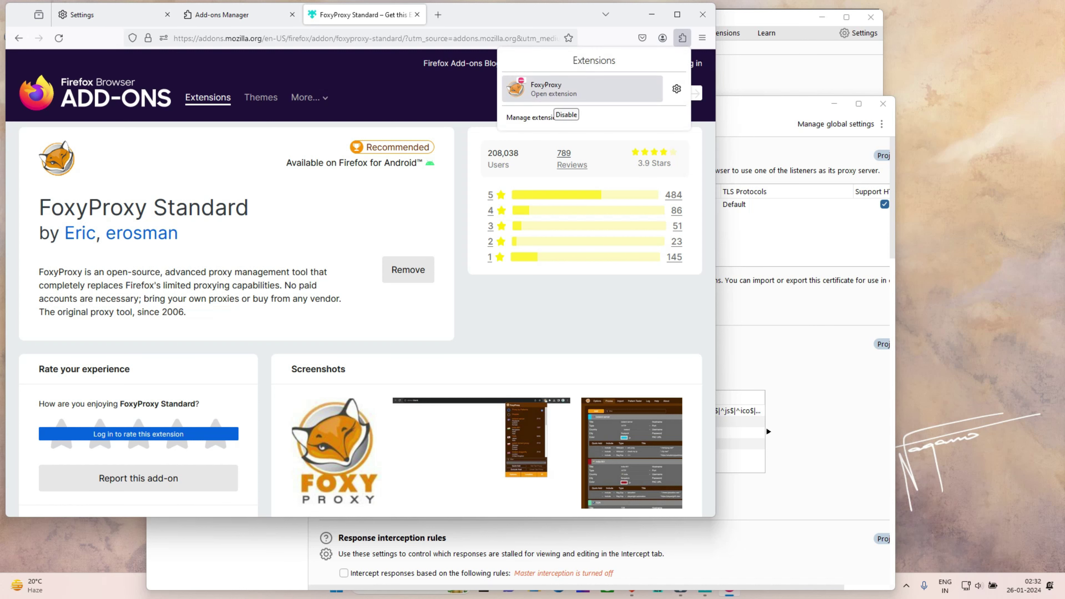
# Open the FoxyProxy options and look through the Proxies, Import, Pattern Tester, Log and Help pages
pyautogui.click(558, 90)
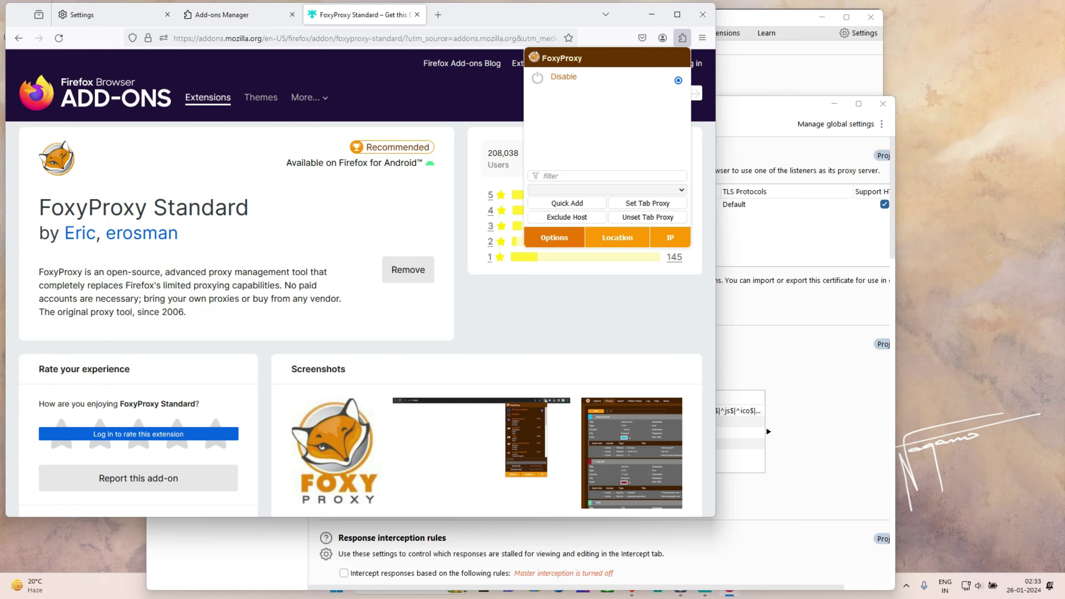
pyautogui.click(554, 238)
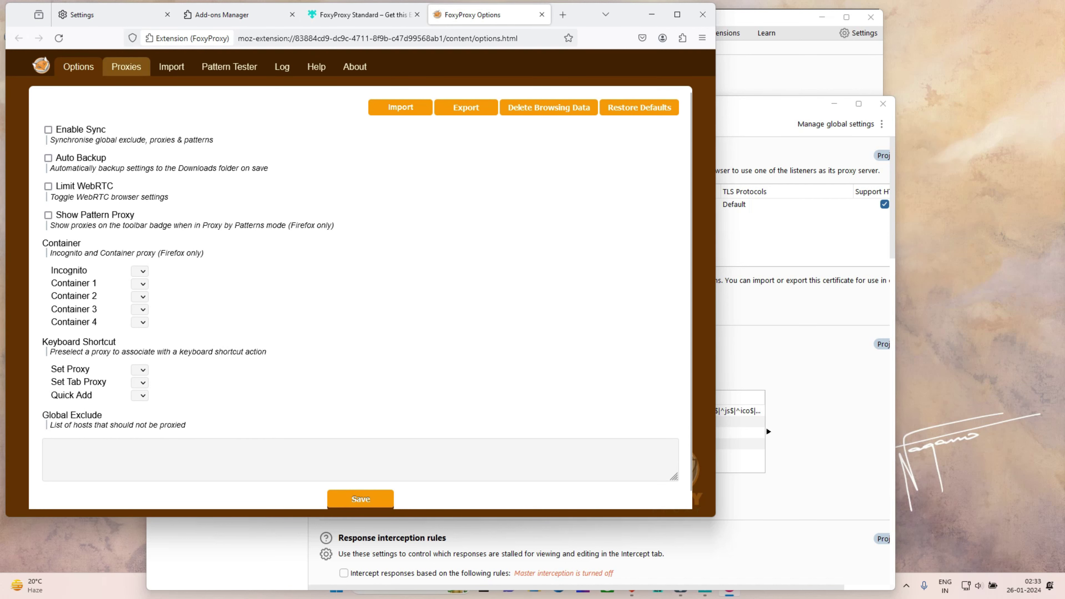
pyautogui.click(126, 66)
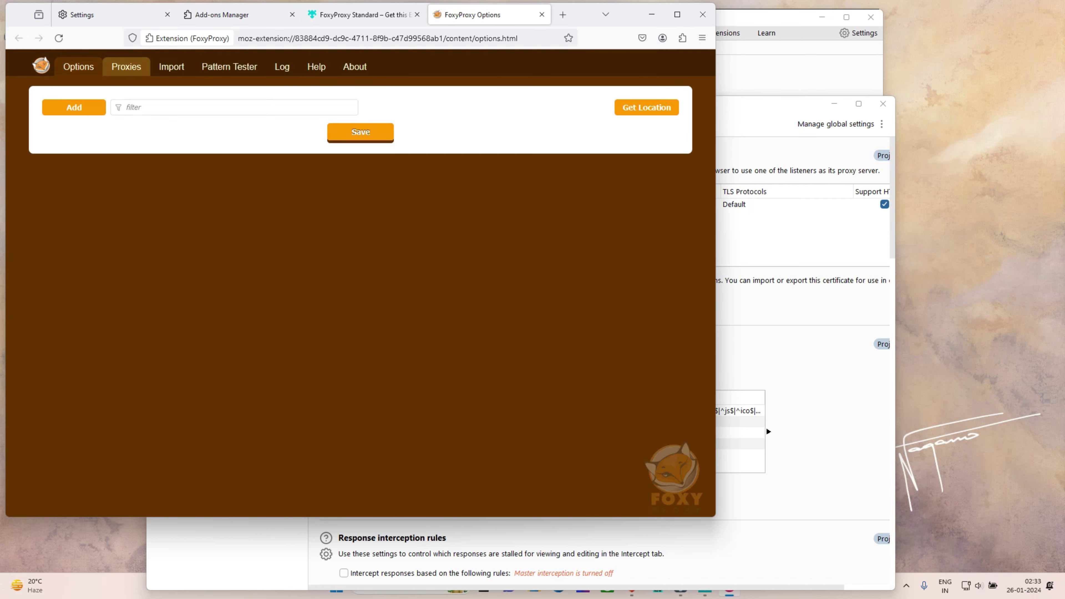
pyautogui.click(171, 66)
pyautogui.click(228, 66)
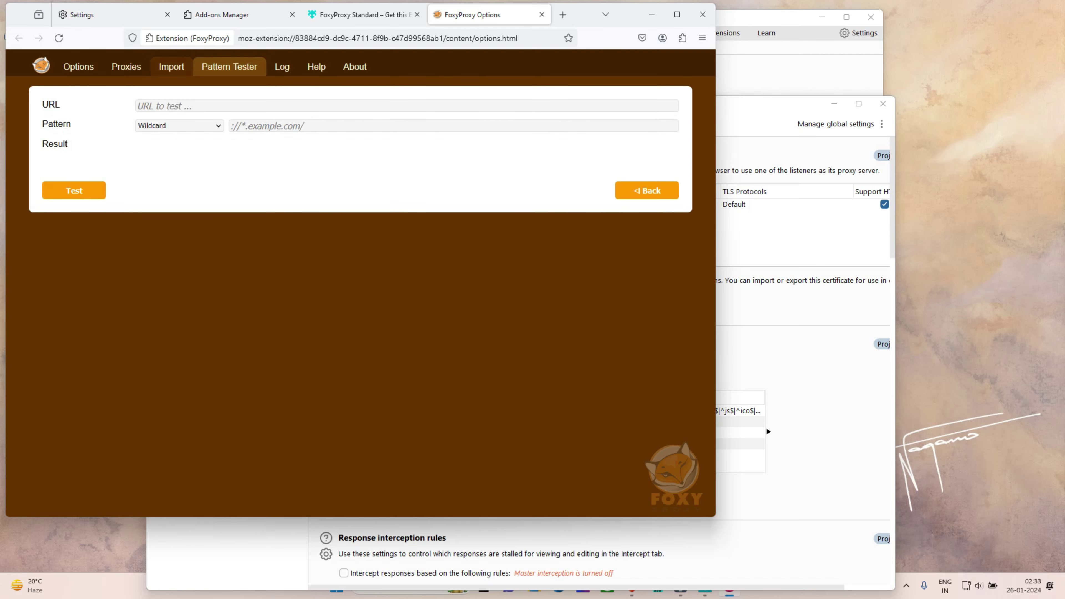
pyautogui.click(282, 66)
pyautogui.click(316, 66)
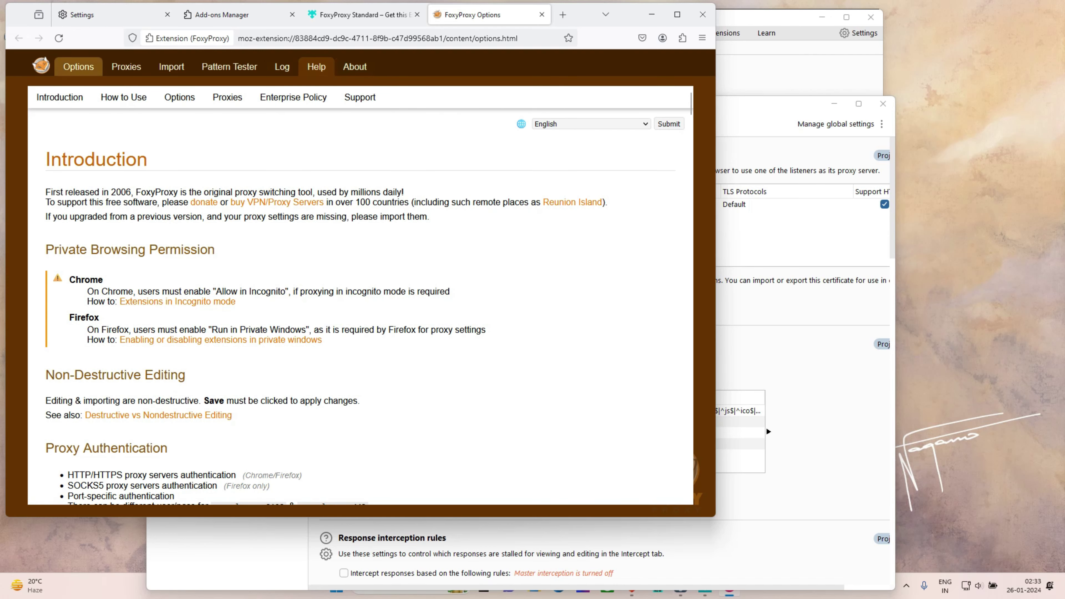
# Add an HTTP proxy titled BURP with hostname 127.0.0.1 and port 8080, save it, and open the FoxyProxy proxy list
pyautogui.click(78, 66)
pyautogui.click(126, 66)
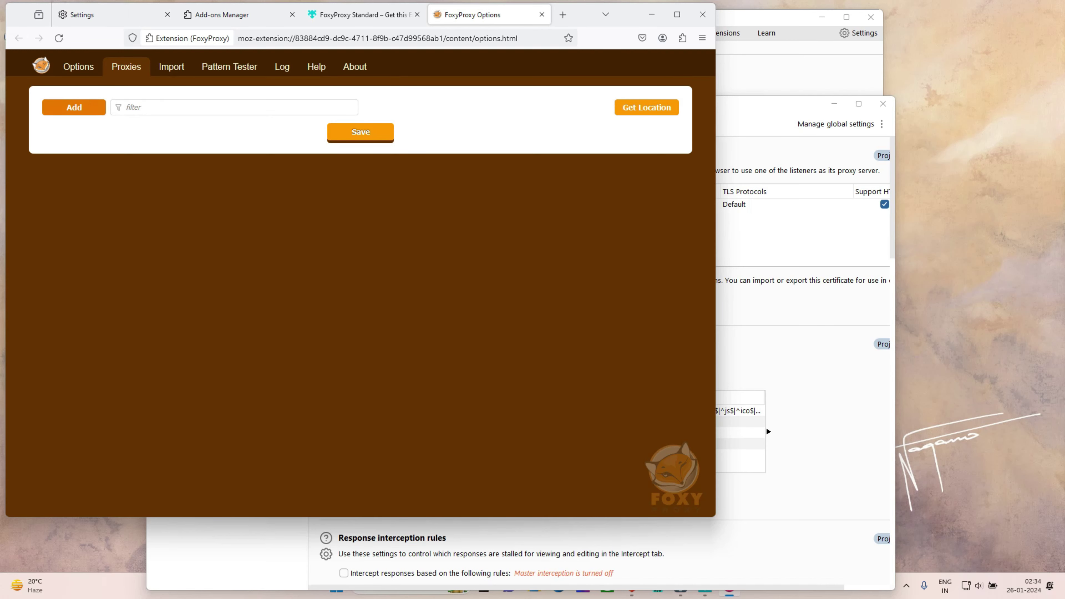
pyautogui.click(74, 107)
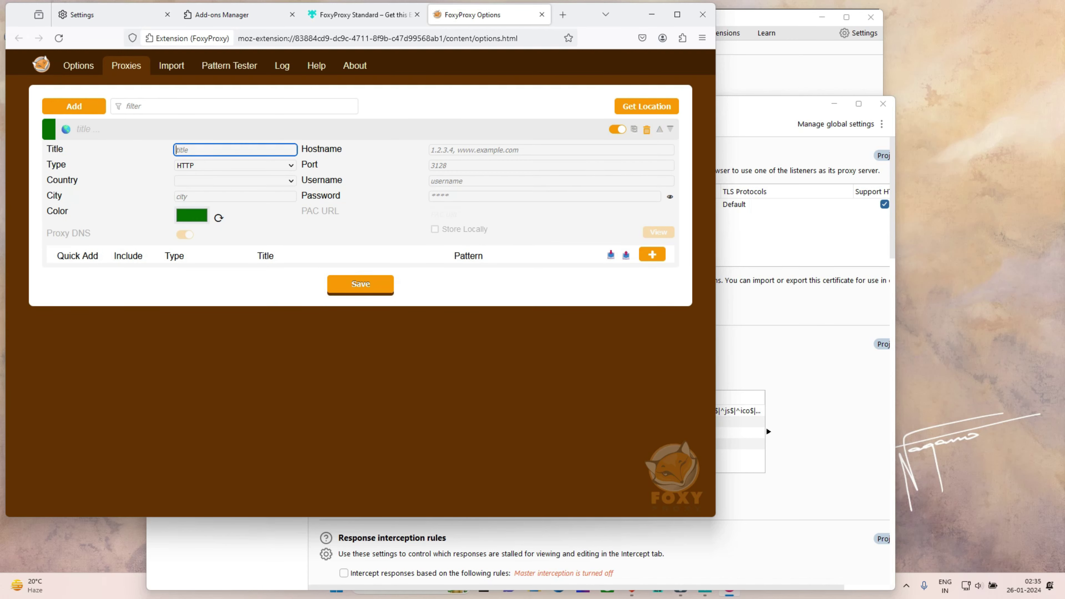
pyautogui.write('BURP')
pyautogui.press('Tab')
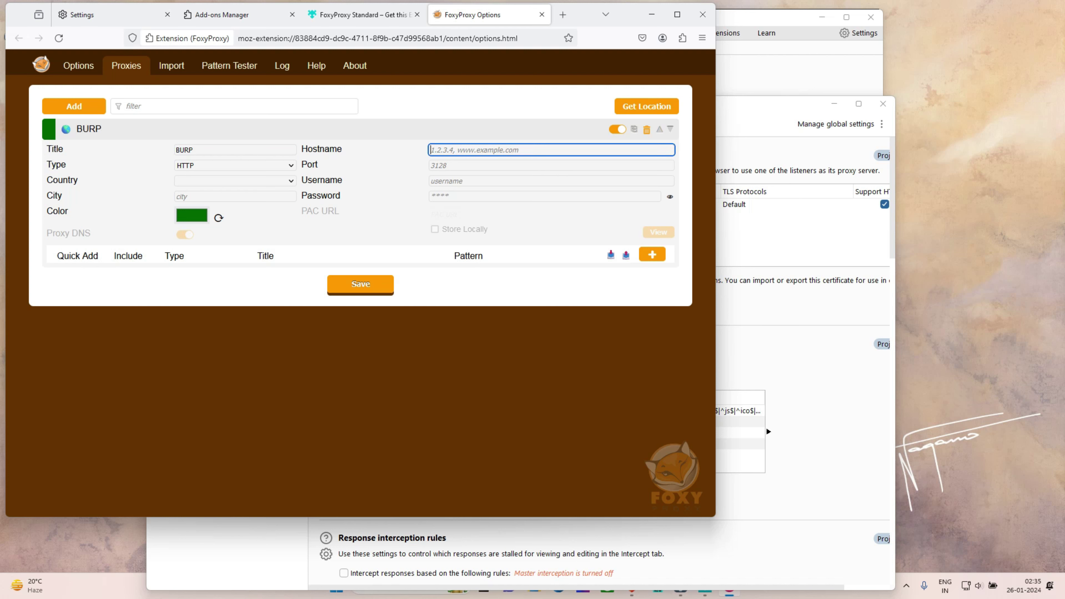
pyautogui.write('1273')
pyautogui.press('BackSpace')
pyautogui.press('BackSpace')
pyautogui.write('.0.0.1')
pyautogui.press('Tab')
pyautogui.write('8080')
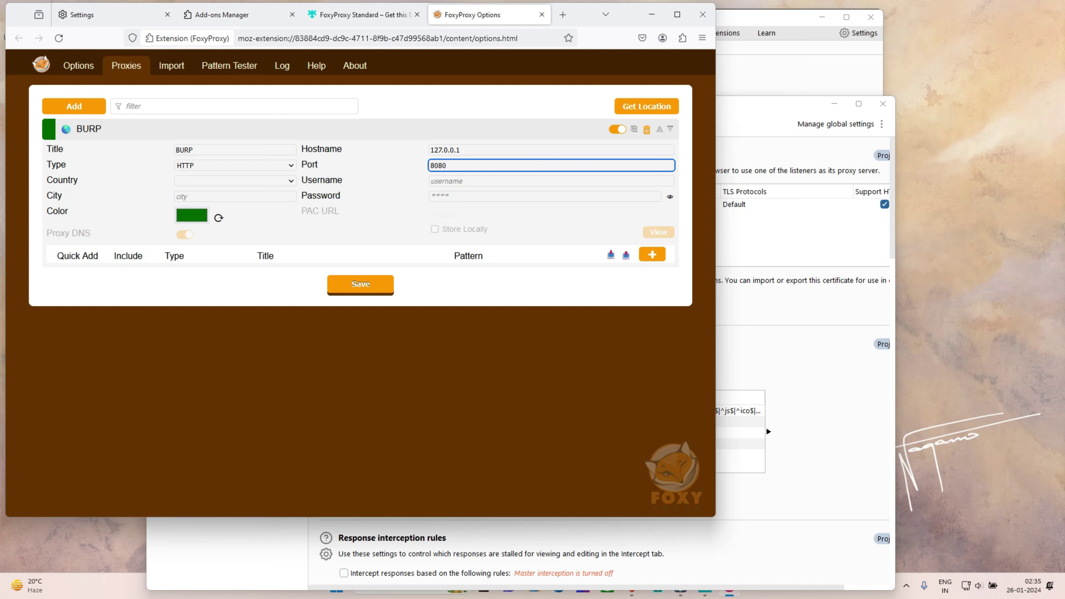
pyautogui.click(360, 284)
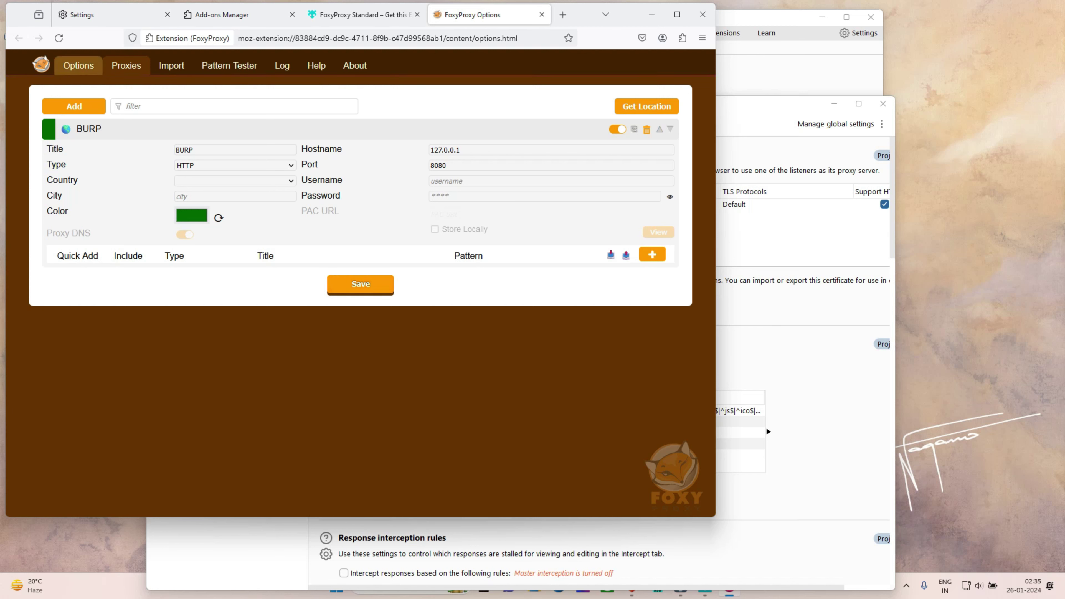
pyautogui.click(682, 38)
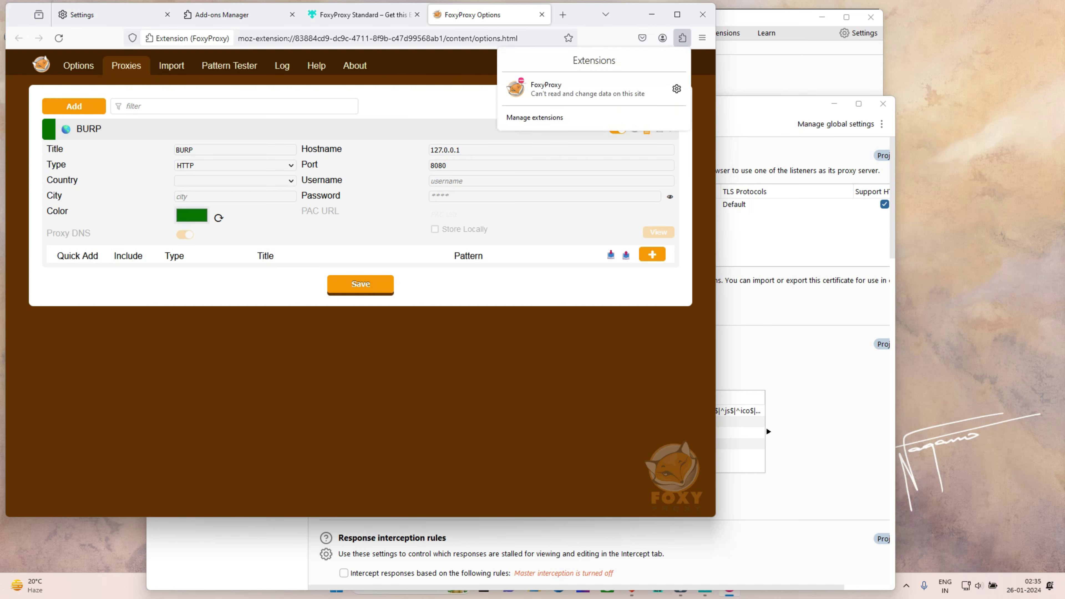
pyautogui.click(545, 89)
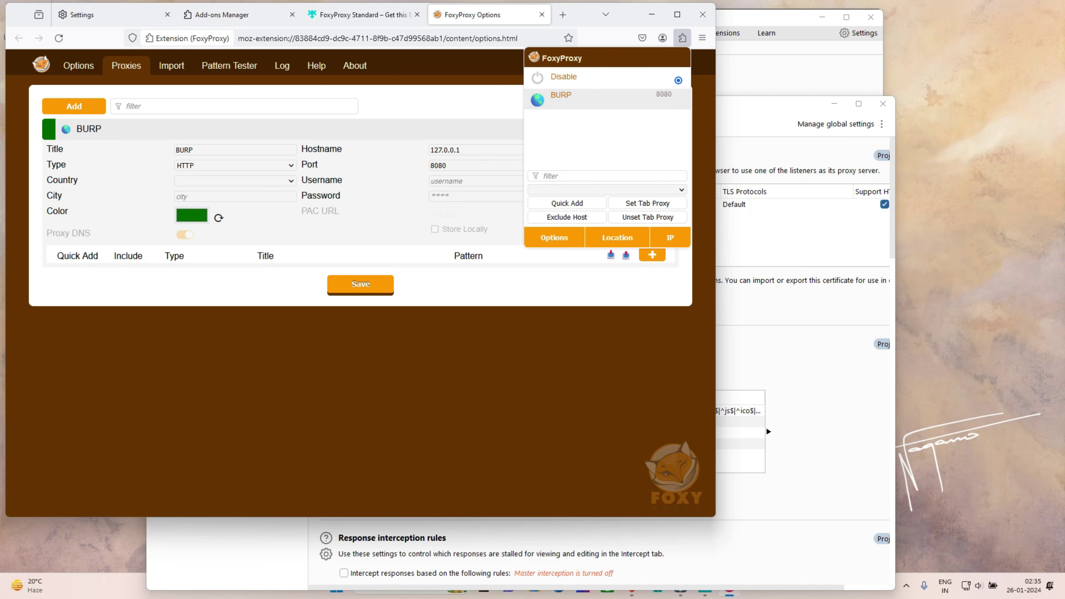
# Close the FoxyProxy and Add-ons Manager tabs and move the Firefox window lower to reveal Burp Suite behind it
pyautogui.hotkey('ctrl', 'w')
pyautogui.hotkey('ctrl', 'w')
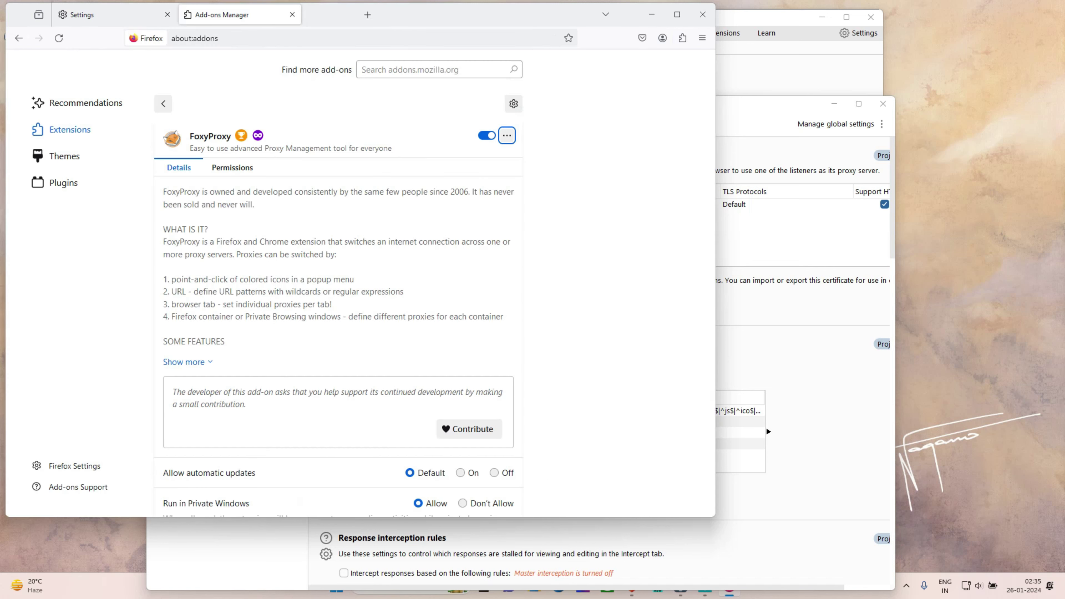
pyautogui.hotkey('ctrl', 'w')
pyautogui.moveTo(249, 22)
pyautogui.mouseDown()
pyautogui.moveTo(746, 208)
pyautogui.moveTo(393, 250)
pyautogui.mouseUp()
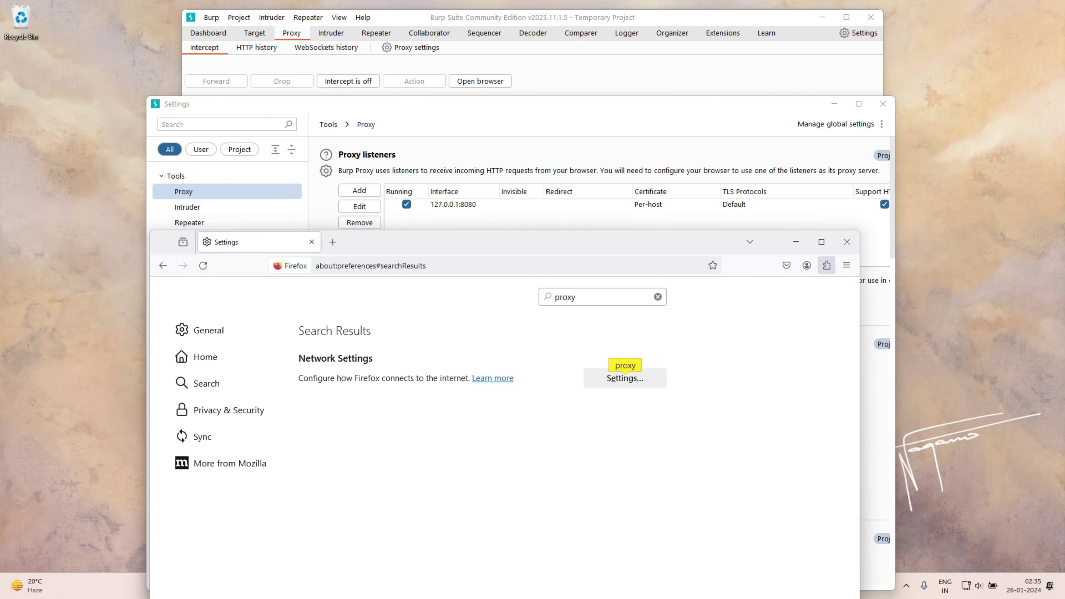
# Activate the BURP proxy in FoxyProxy and turn on request interception in Burp Suite
pyautogui.click(826, 265)
pyautogui.click(708, 319)
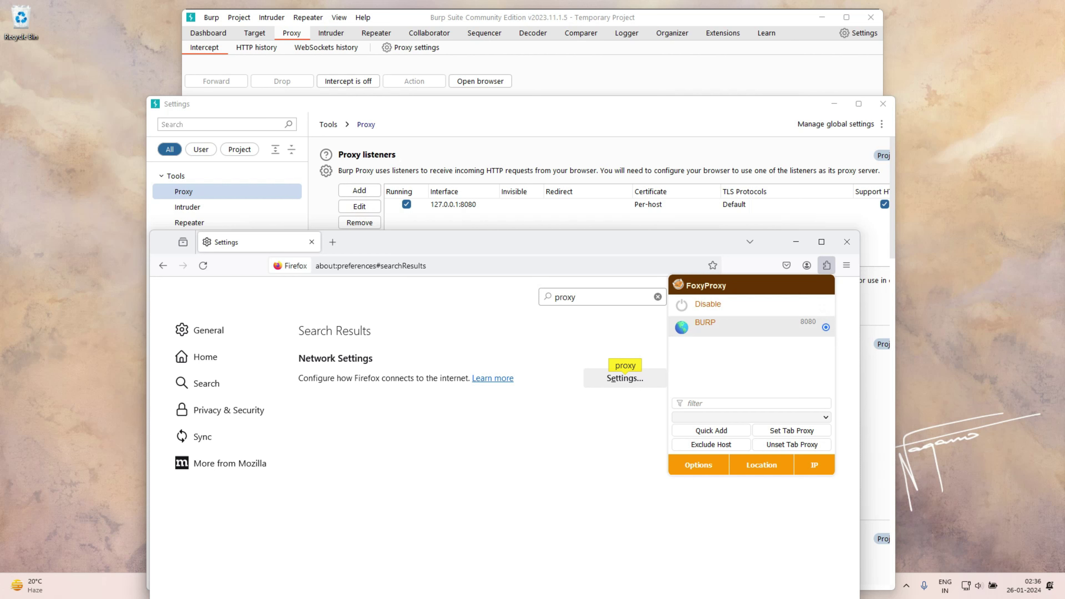
pyautogui.press('Escape')
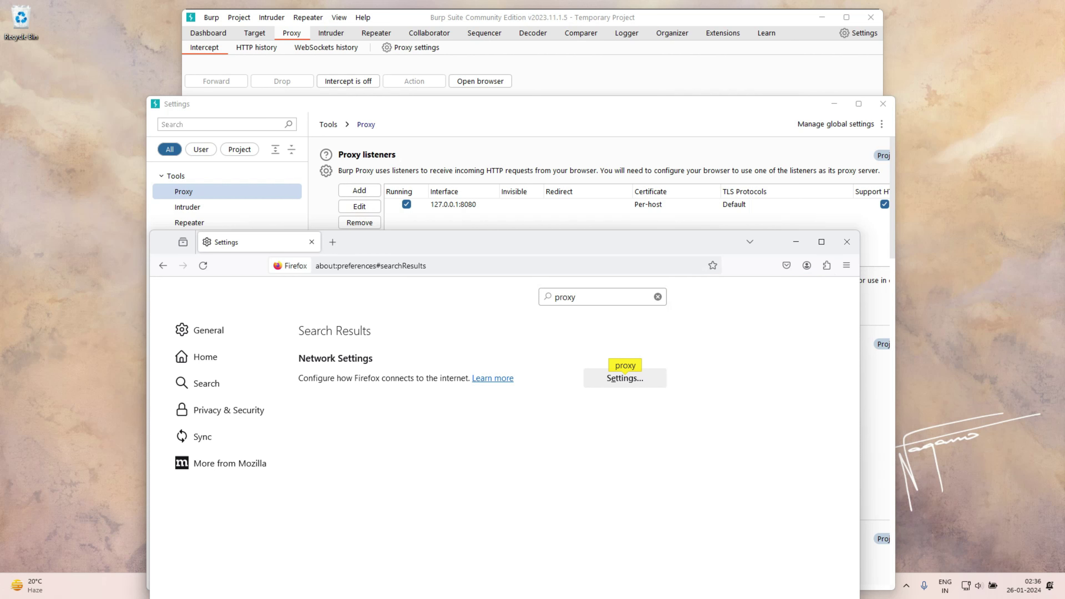
pyautogui.click(348, 82)
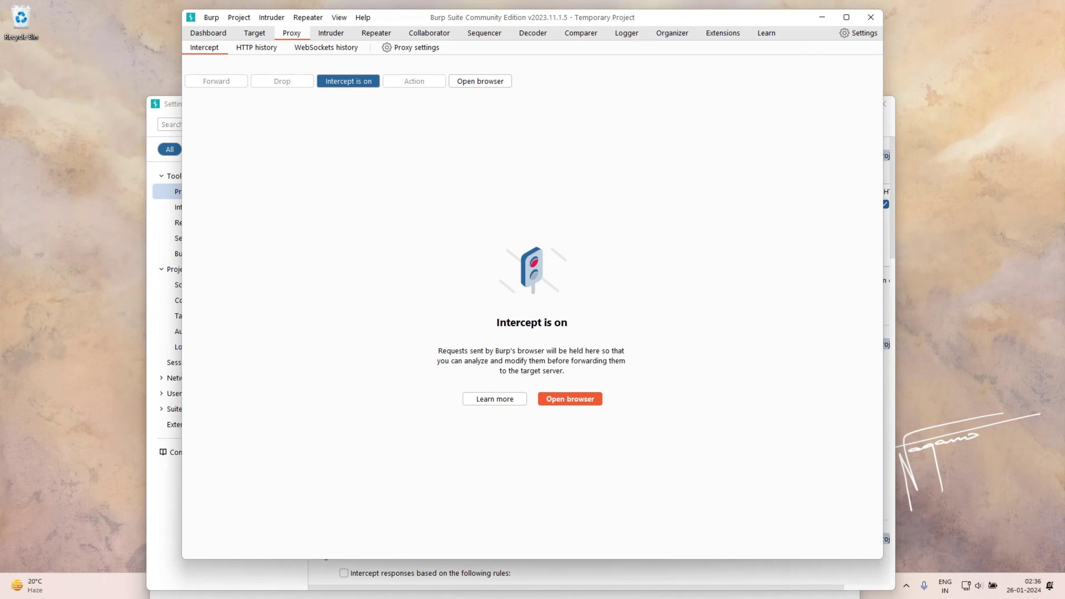
# Switch to Firefox to open a new tab, and forward the captured requests in Burp Suite
pyautogui.hotkey('alt', 'Tab')
pyautogui.hotkey('alt', 'Tab')
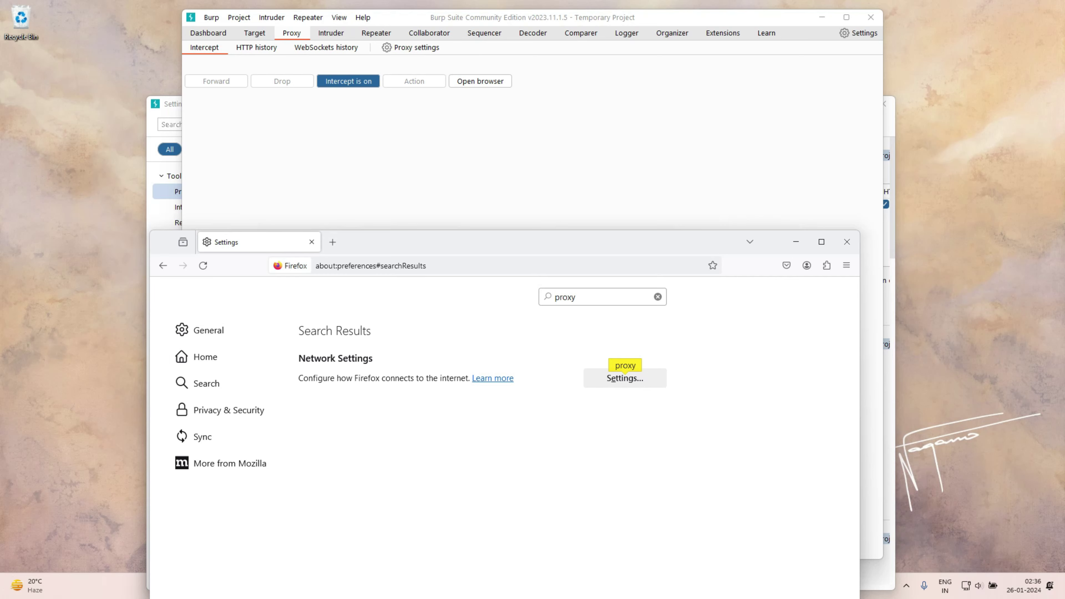
pyautogui.click(332, 242)
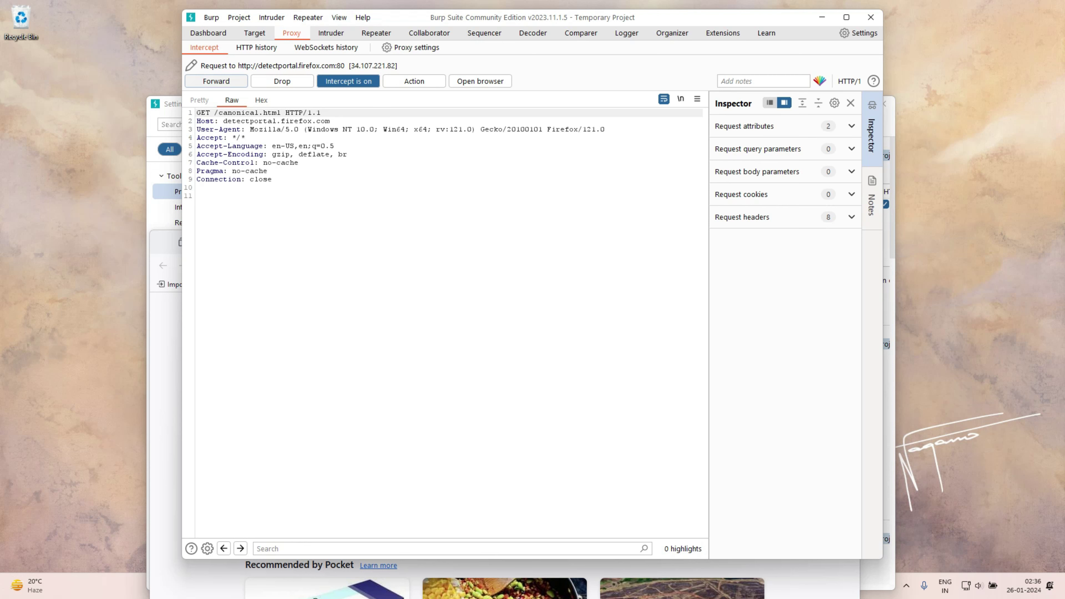
pyautogui.click(216, 81)
pyautogui.click(216, 81)
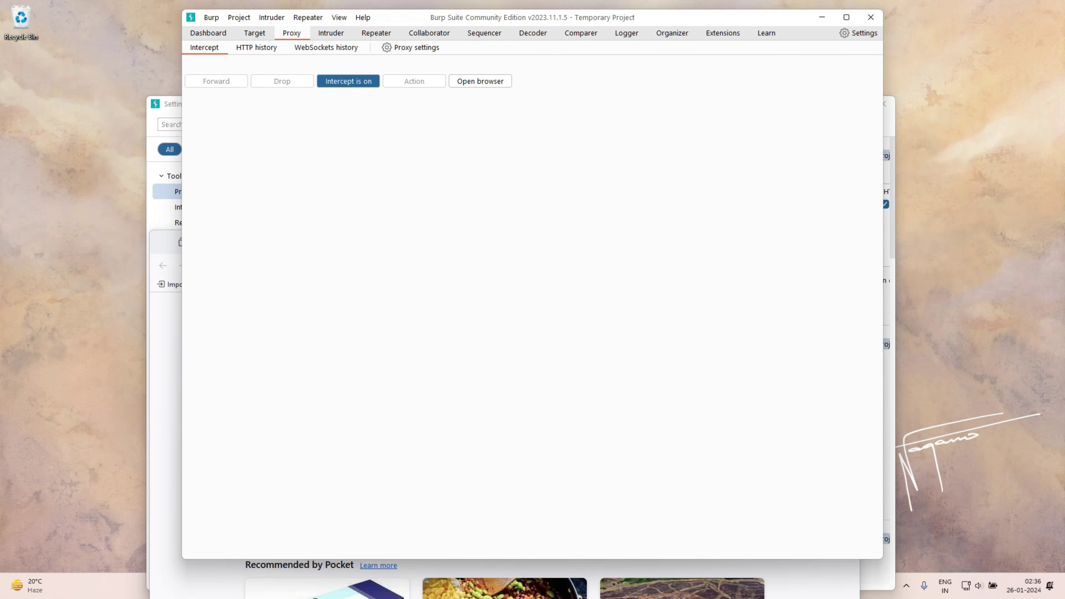
pyautogui.hotkey('alt', 'Tab')
pyautogui.click(348, 265)
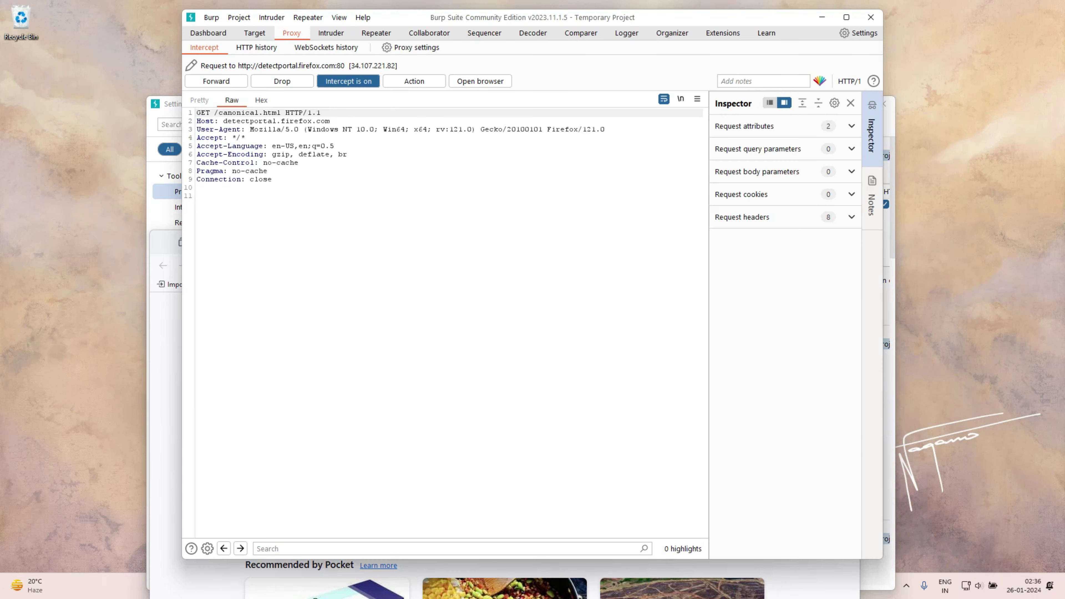
pyautogui.hotkey('alt', 'Tab')
pyautogui.write('ht')
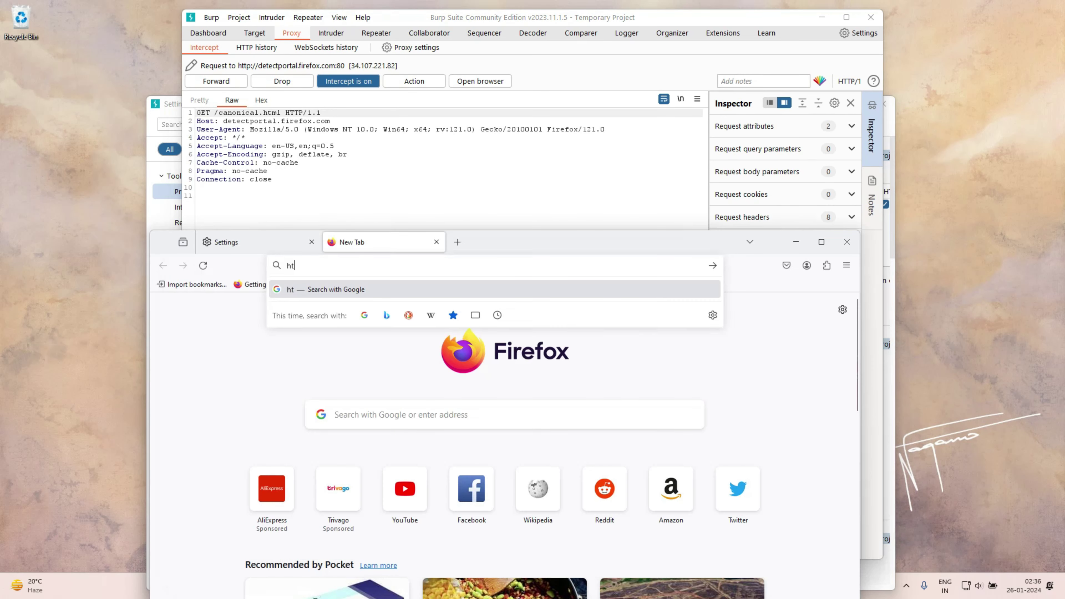
pyautogui.write('tp')
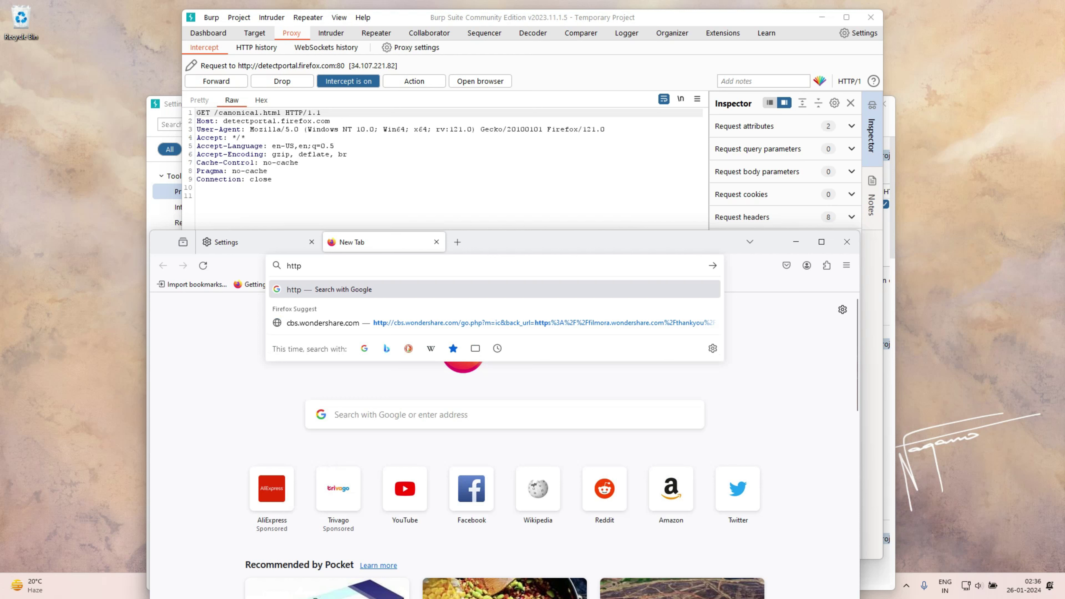
pyautogui.write('://burp')
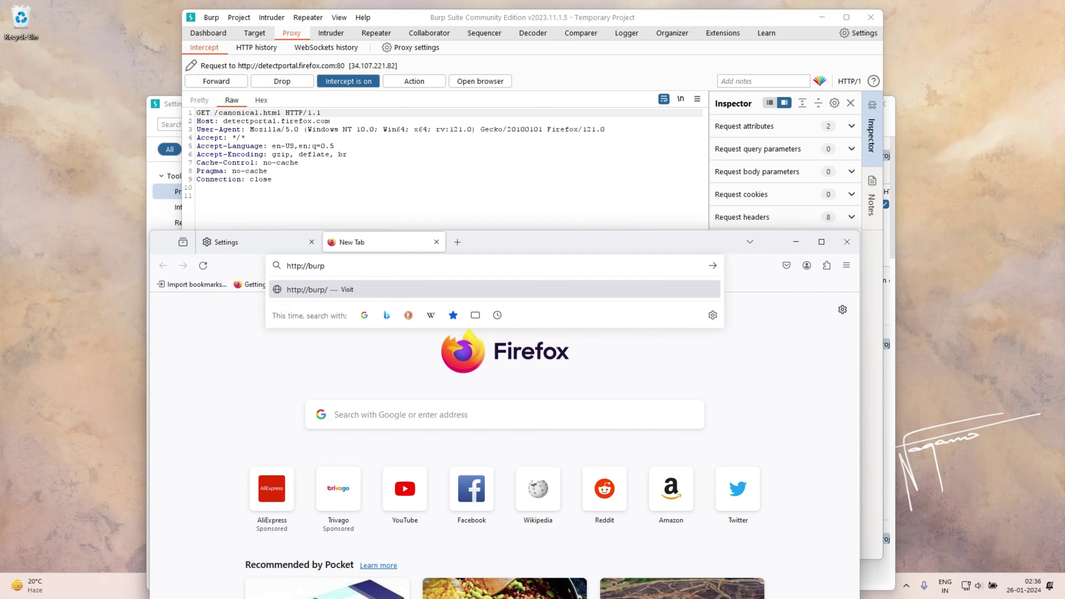
pyautogui.press('BackSpace')
pyautogui.press('BackSpace')
pyautogui.press('BackSpace')
pyautogui.press('BackSpace')
pyautogui.press('BackSpace')
pyautogui.press('BackSpace')
pyautogui.press('BackSpace')
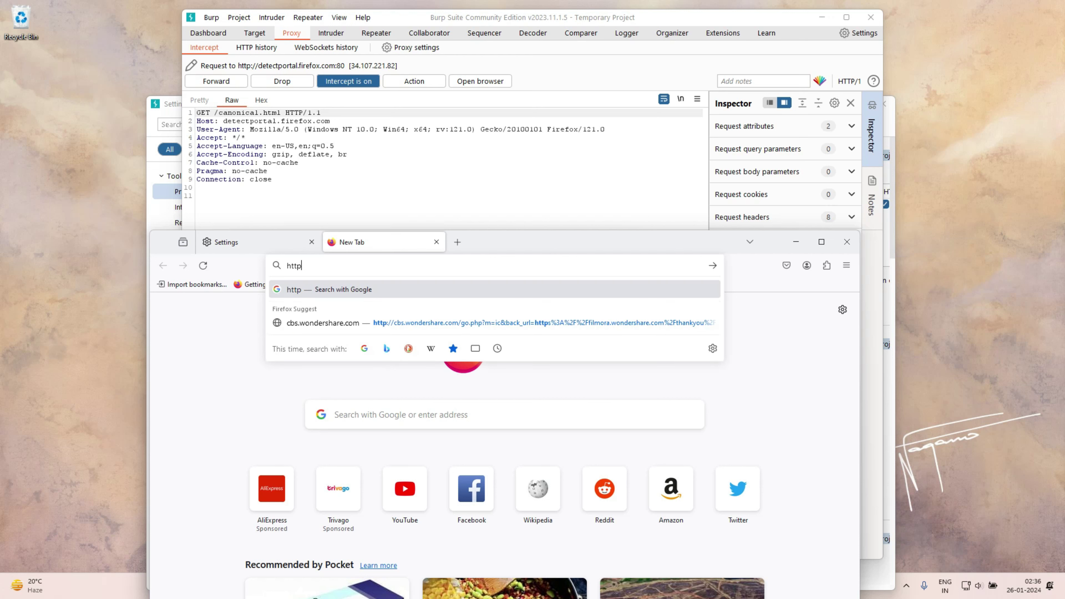
pyautogui.press('BackSpace')
pyautogui.press('BackSpace')
pyautogui.press('BackSpace')
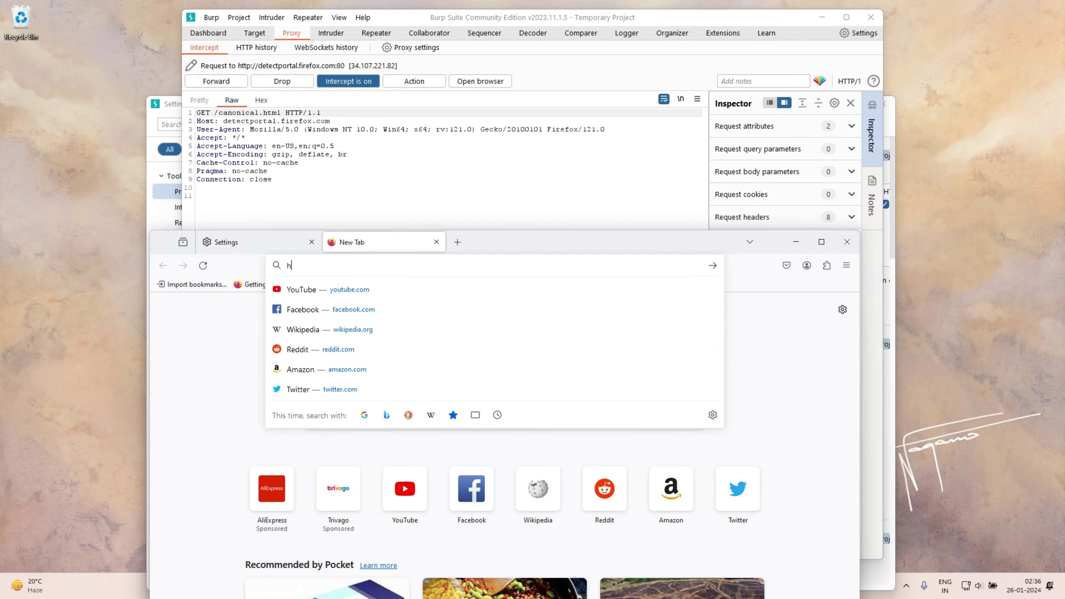
pyautogui.write('ttp')
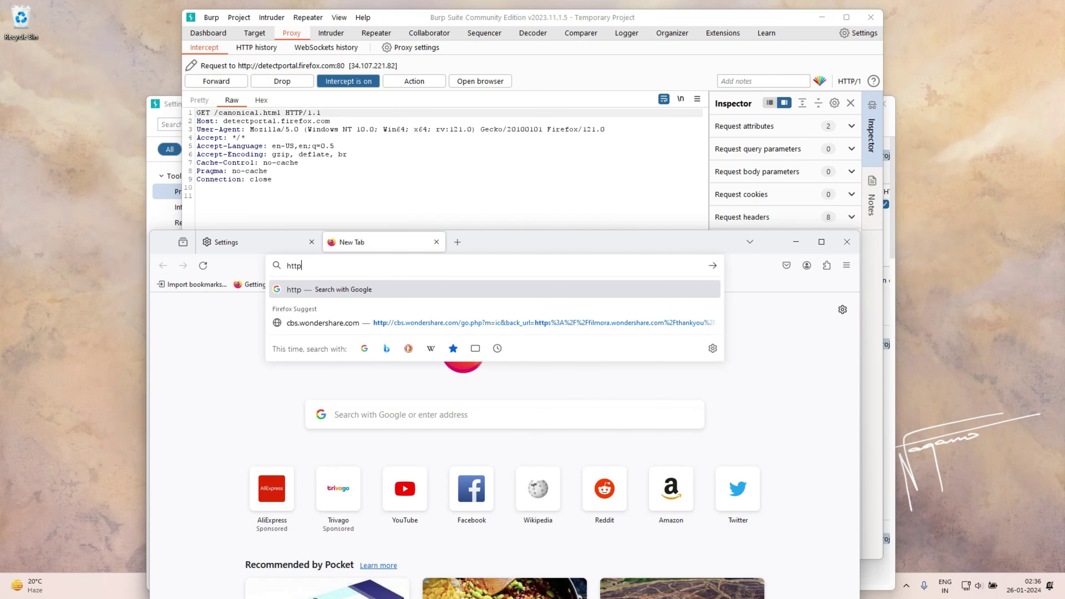
pyautogui.write('://burp')
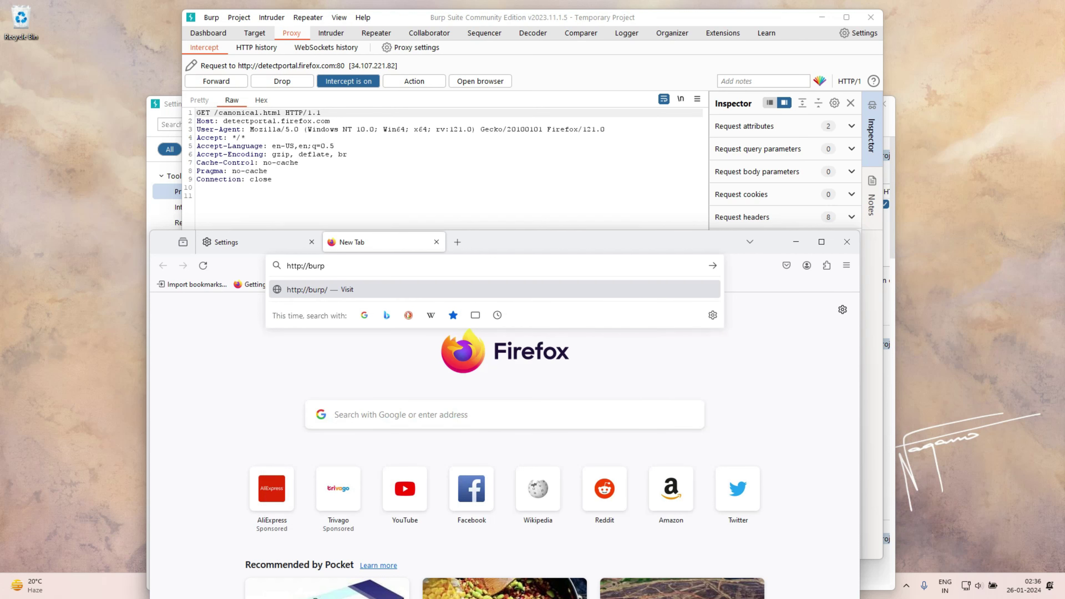
pyautogui.press('Return')
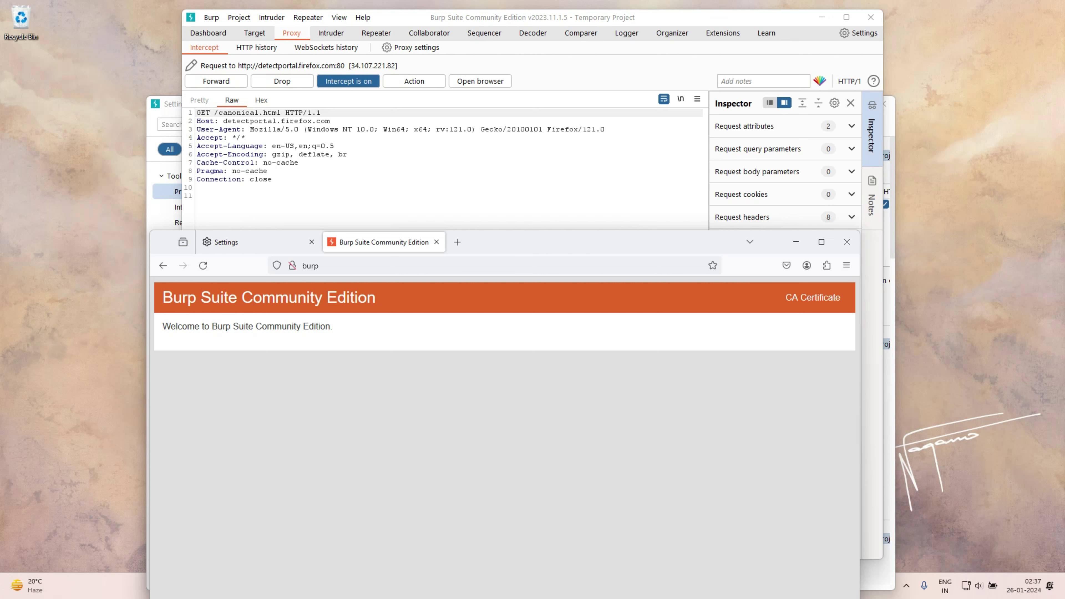
# Download Burp's CA certificate and open the cacert.der file, accepting the launch of the file
pyautogui.click(812, 297)
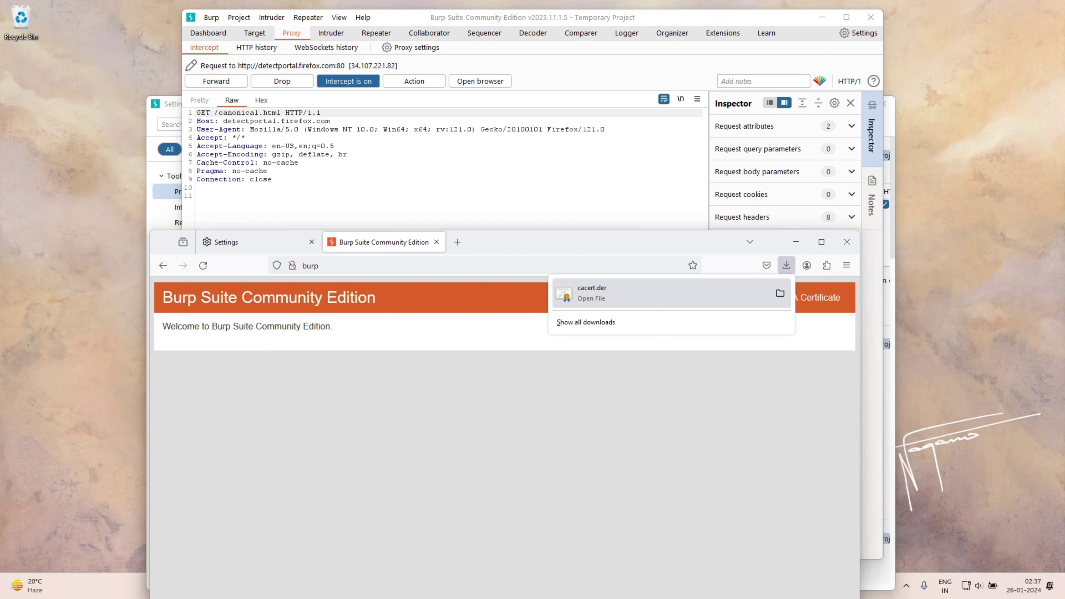
pyautogui.click(608, 293)
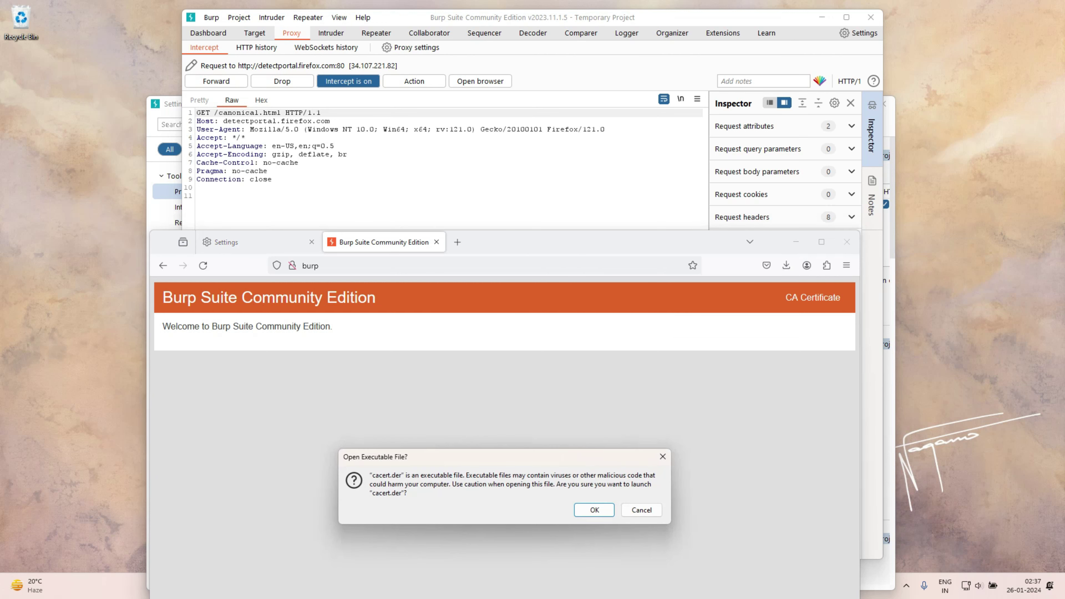
pyautogui.click(595, 510)
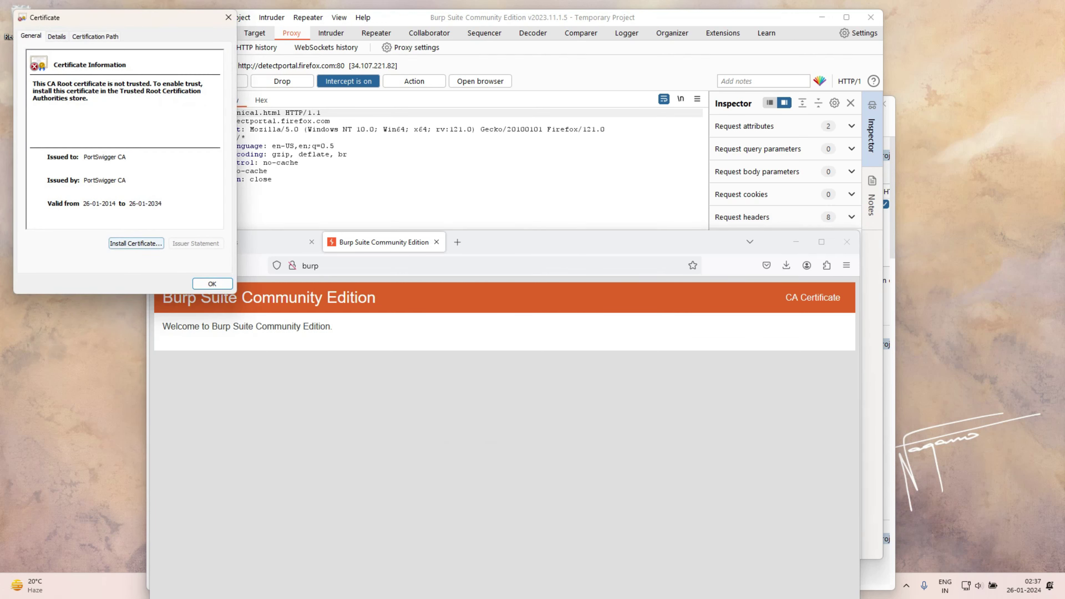
# Install the PortSwigger CA certificate for the current user, letting Windows select the certificate store automatically
pyautogui.click(136, 243)
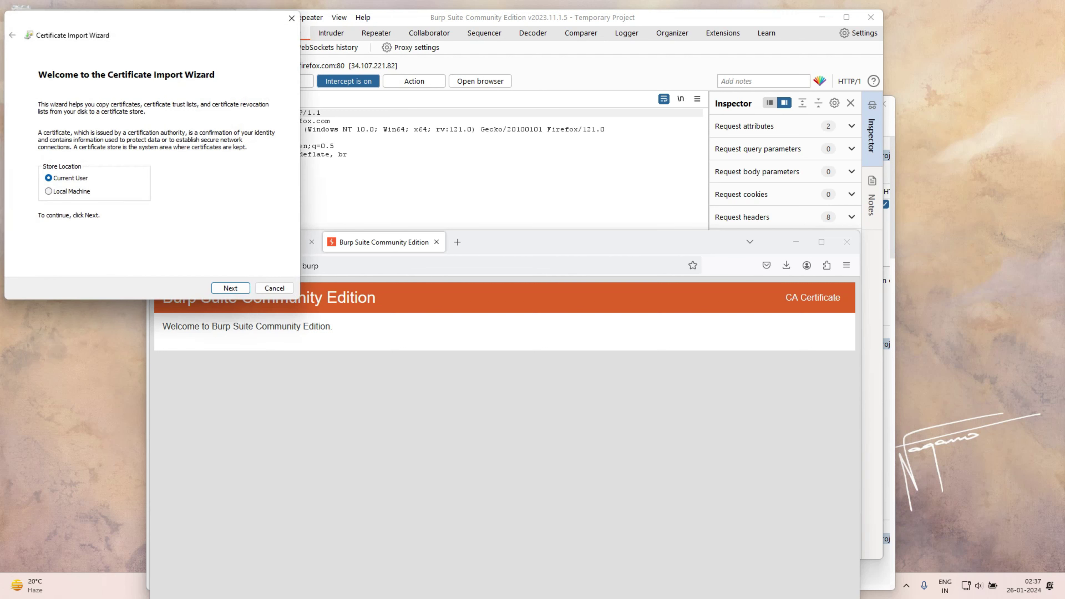
pyautogui.click(231, 288)
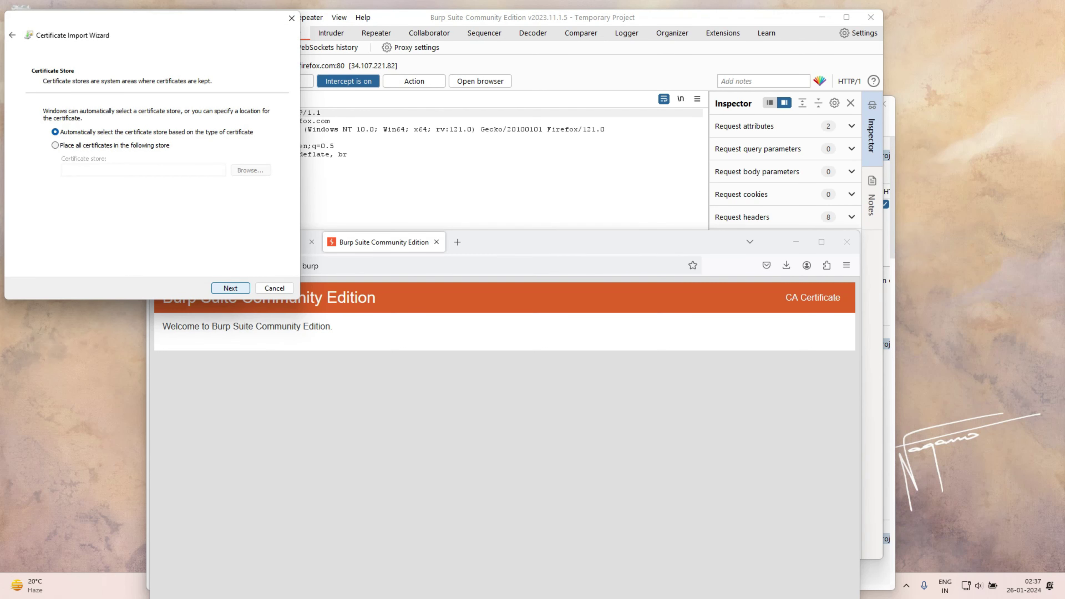
pyautogui.click(231, 288)
pyautogui.click(230, 288)
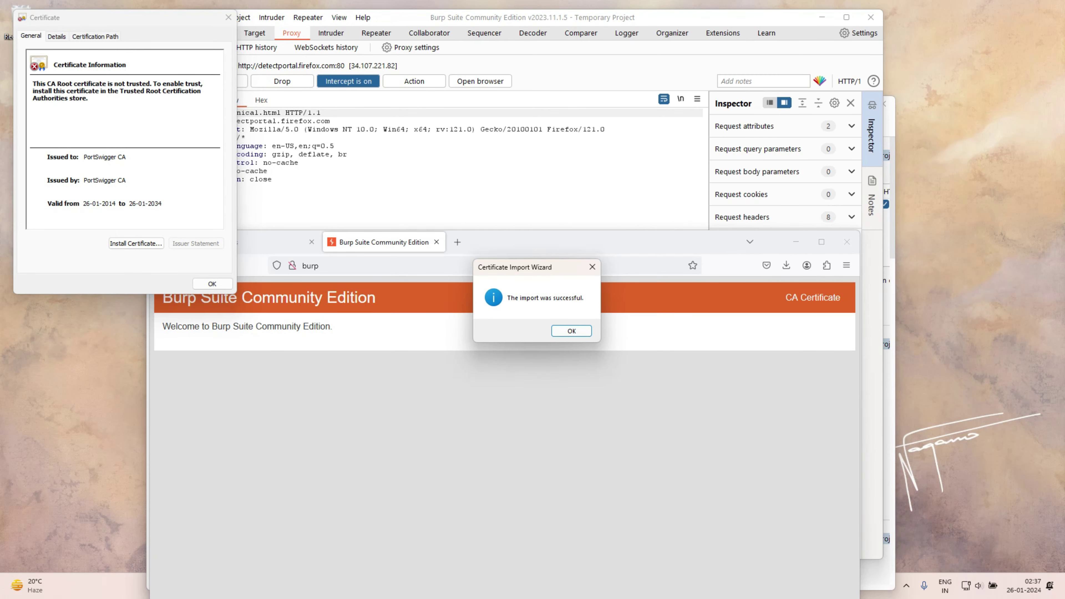
# Acknowledge the finished certificate import and close the Certificate window
pyautogui.click(571, 331)
pyautogui.click(211, 284)
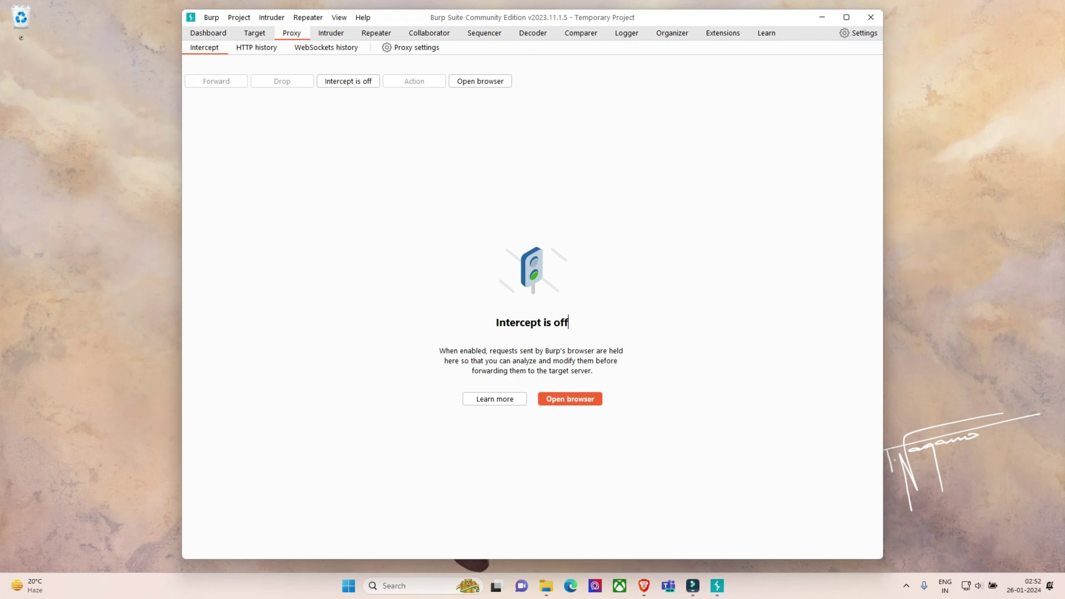
# Turn on proxy interception and load google.com in Burp's built-in browser
pyautogui.hotkey('ctrl', 't')
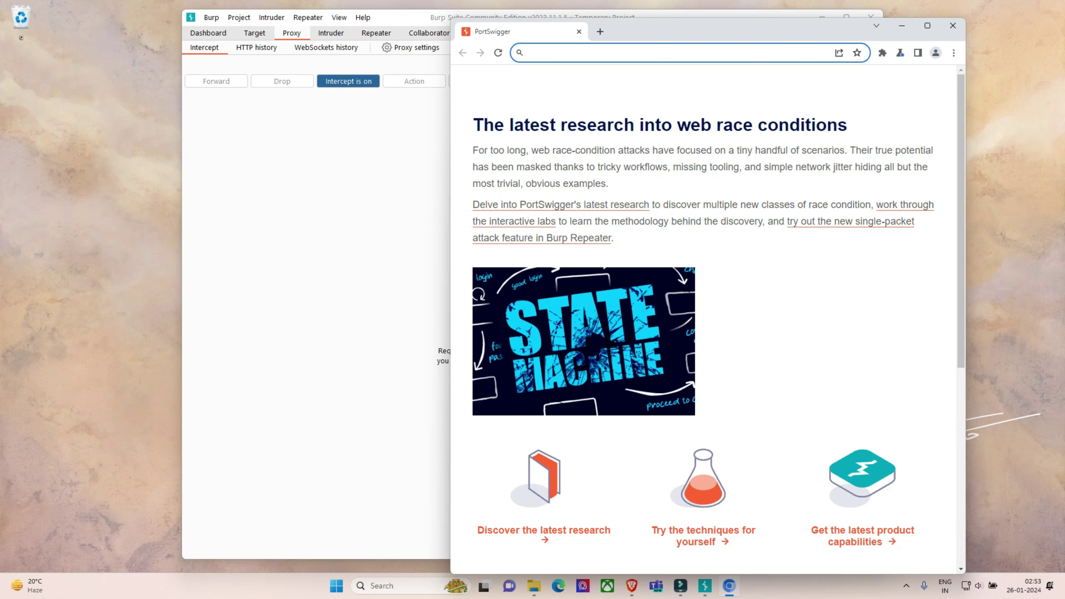
pyautogui.write('google.com')
pyautogui.press('Return')
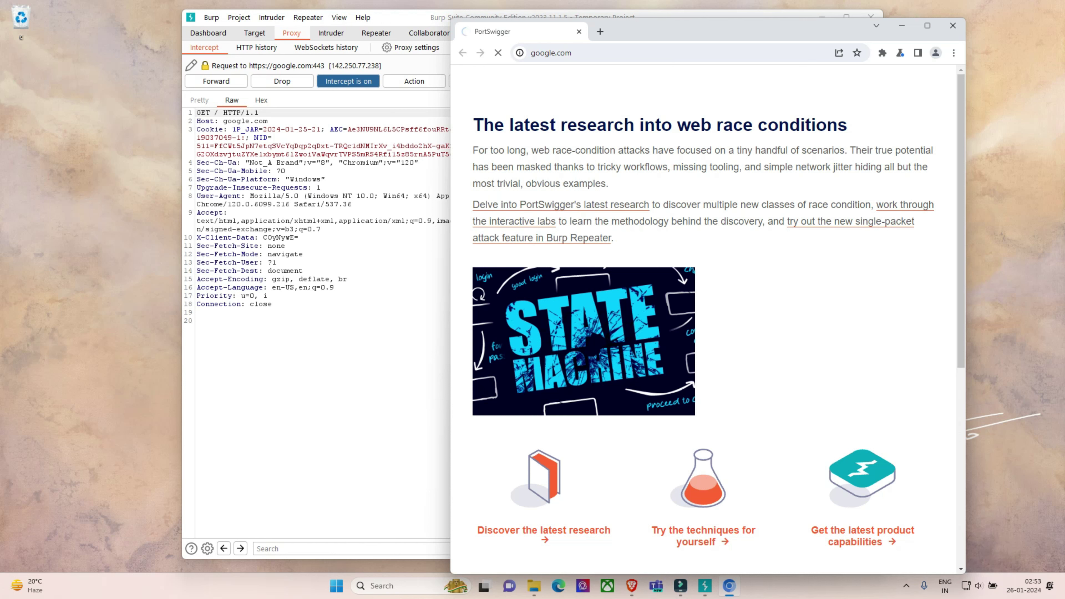
# Bring the Burp Suite window forward beside the browser and send the intercepted google.com request to Repeater
pyautogui.click(198, 311)
pyautogui.moveTo(670, 21); pyautogui.dragTo(536, 36)
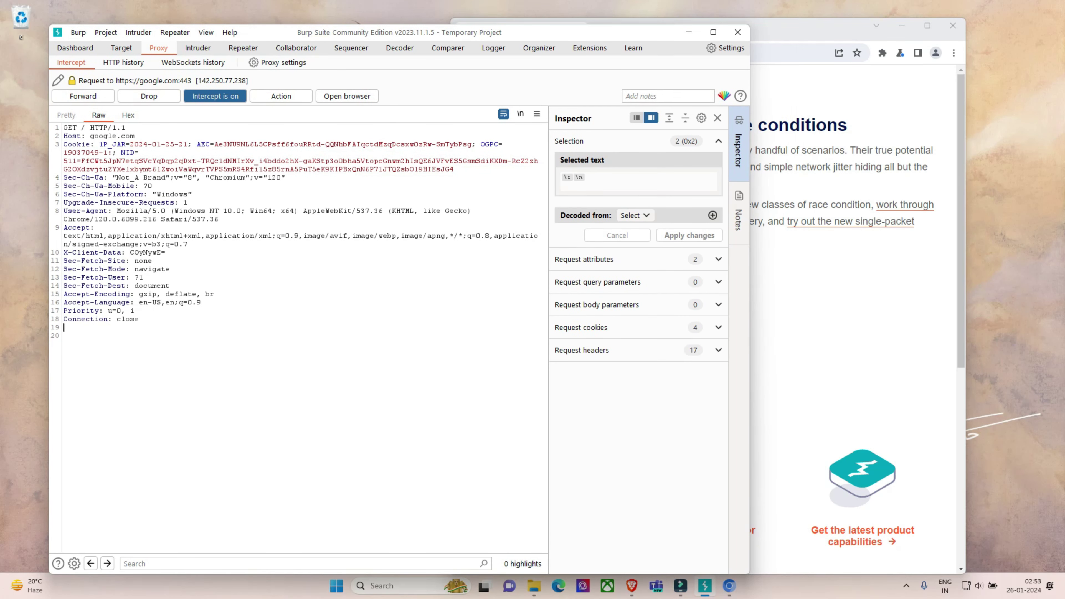
pyautogui.rightClick(120, 205)
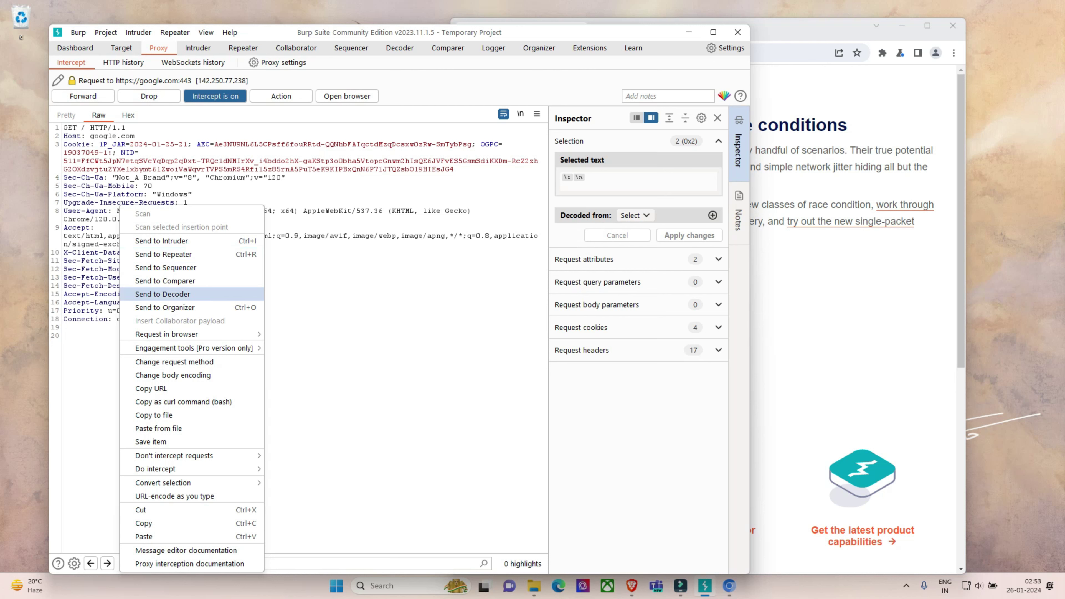
pyautogui.press('Escape')
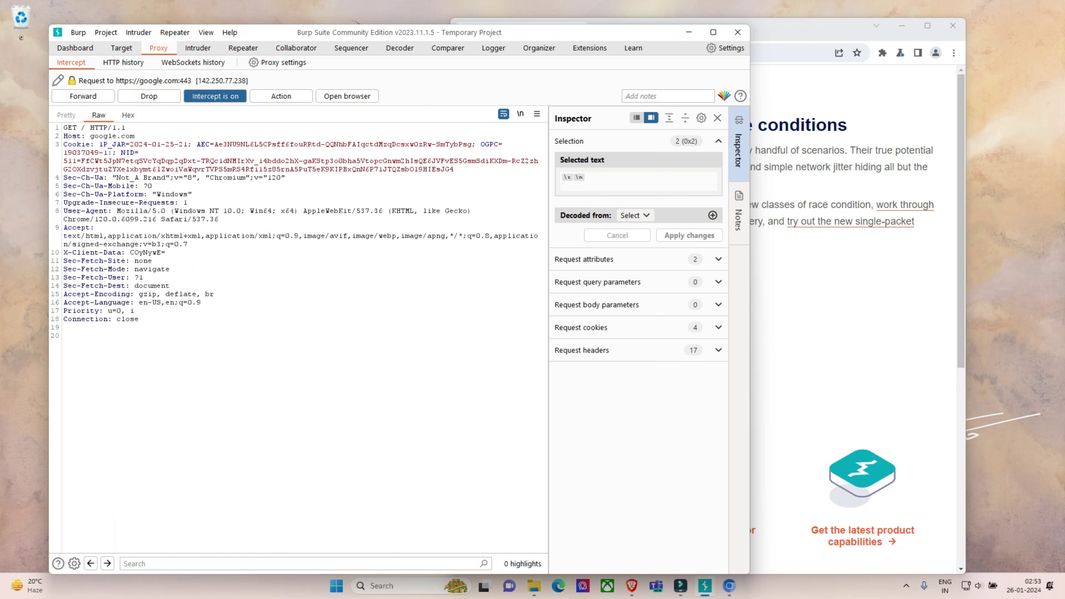
pyautogui.click(134, 310)
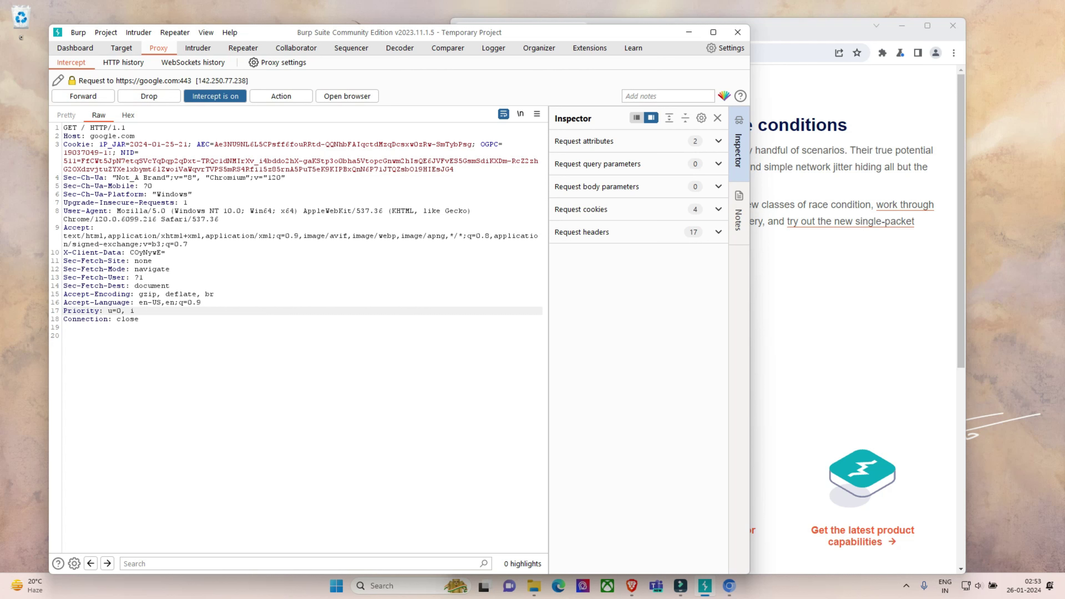
pyautogui.hotkey('ctrl', 'r')
pyautogui.rightClick(139, 210)
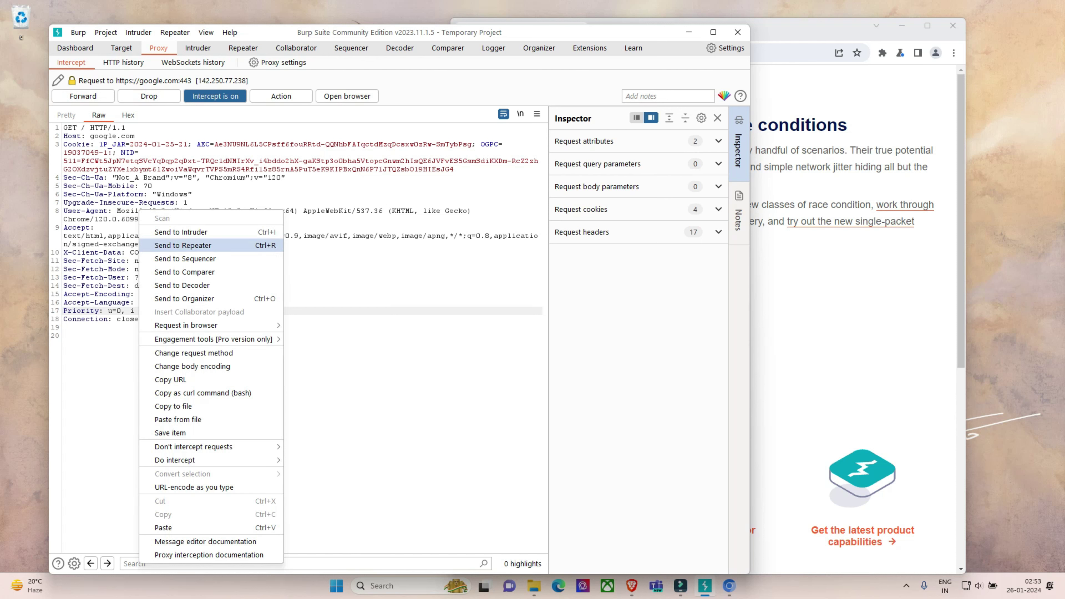
pyautogui.click(183, 245)
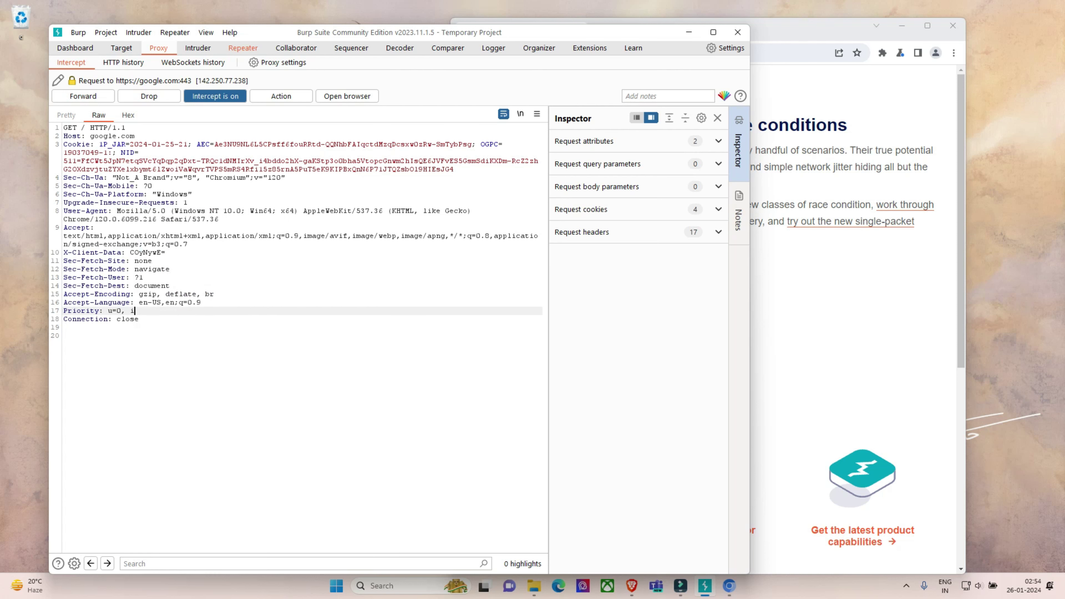
pyautogui.click(243, 48)
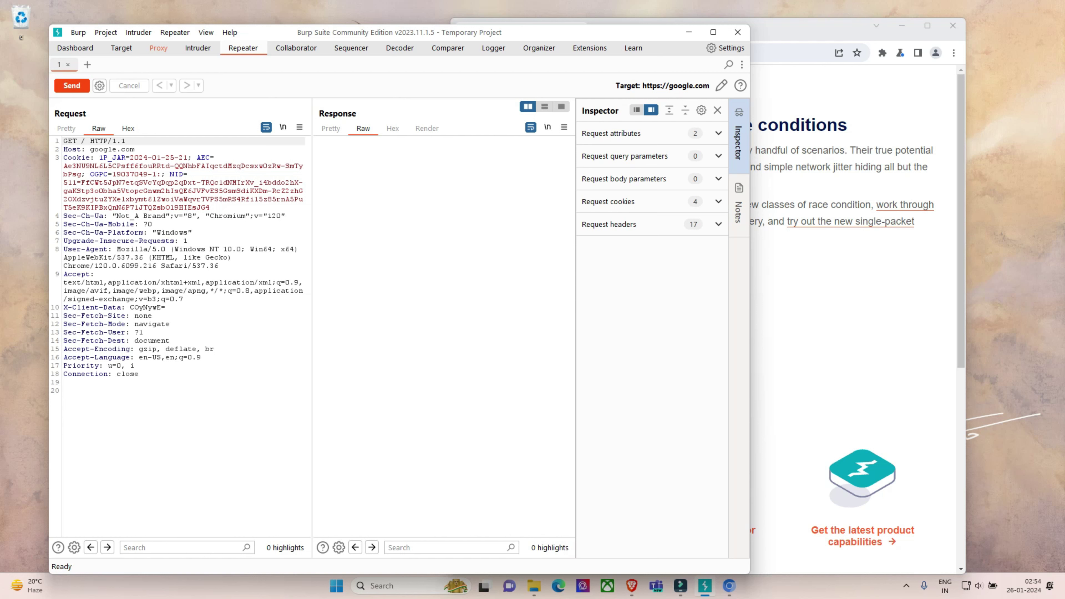
pyautogui.click(72, 86)
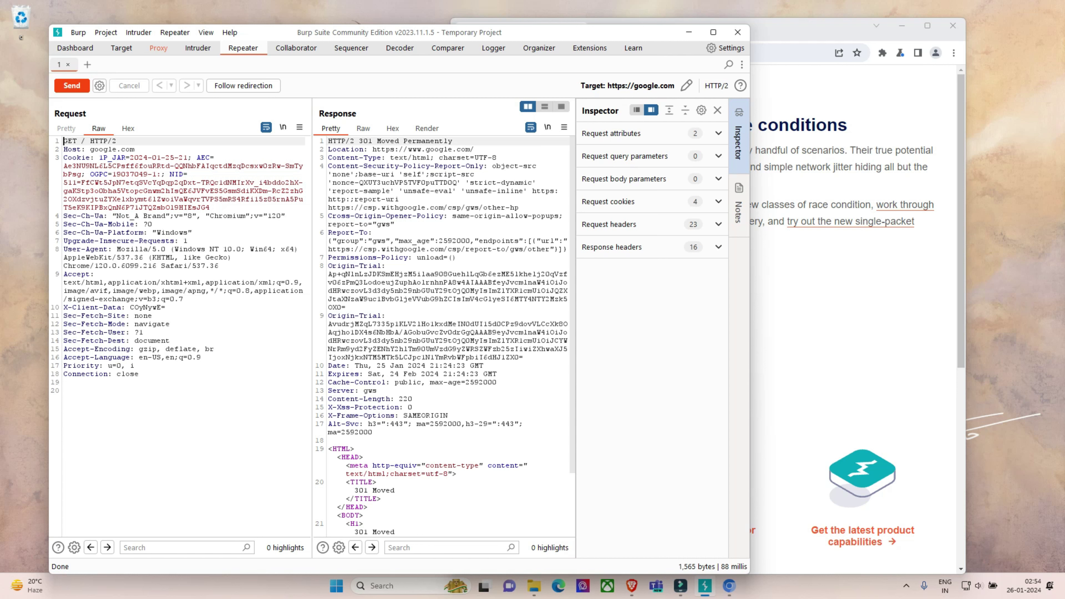
pyautogui.click(64, 141)
pyautogui.click(243, 85)
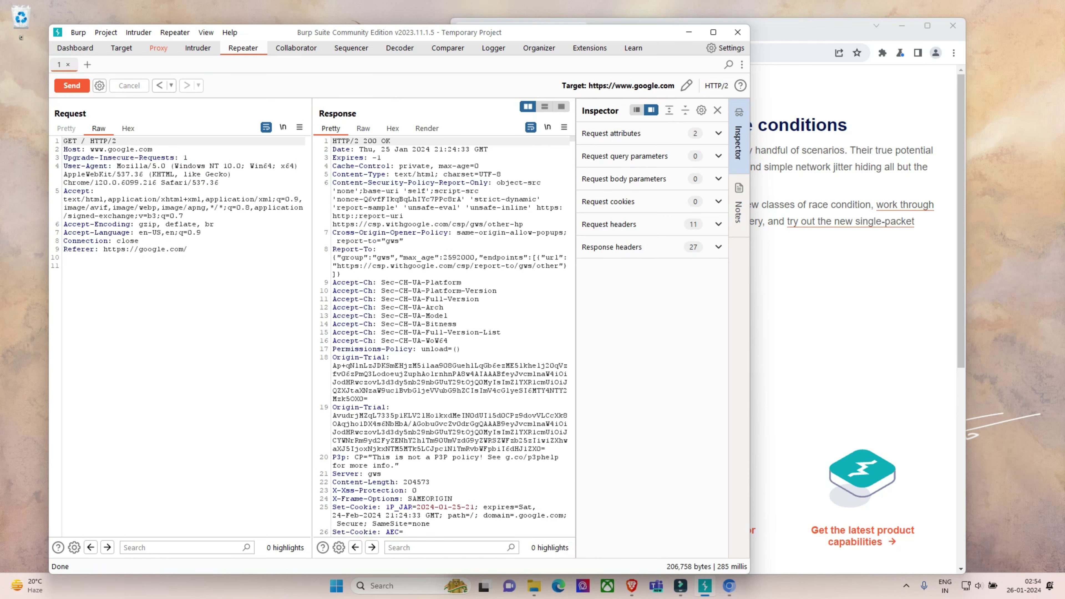
pyautogui.scroll(-15, 445, 335)
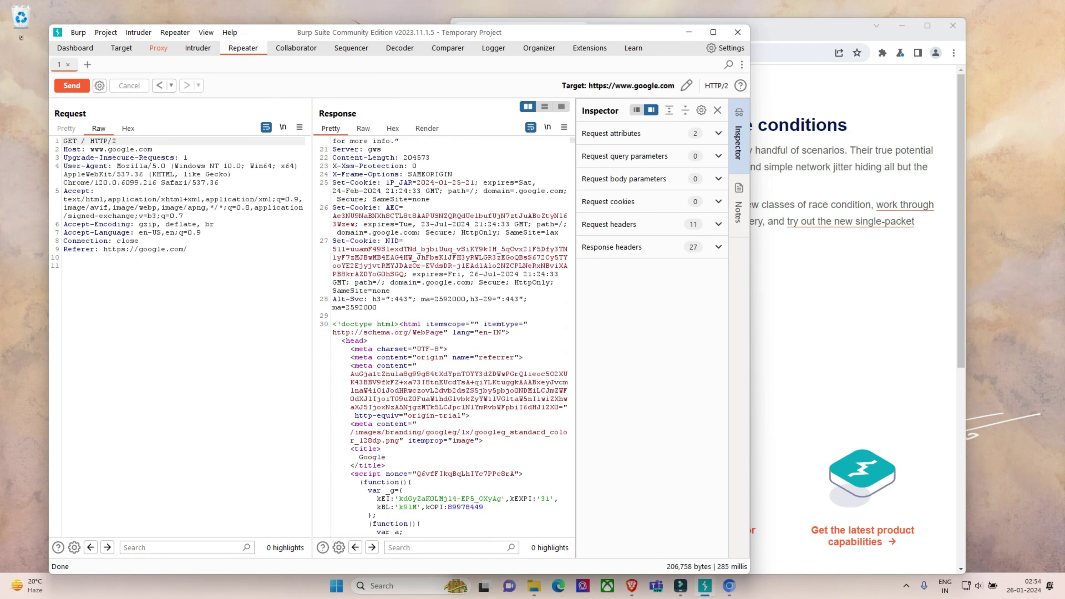
pyautogui.scroll(-12, 444, 336)
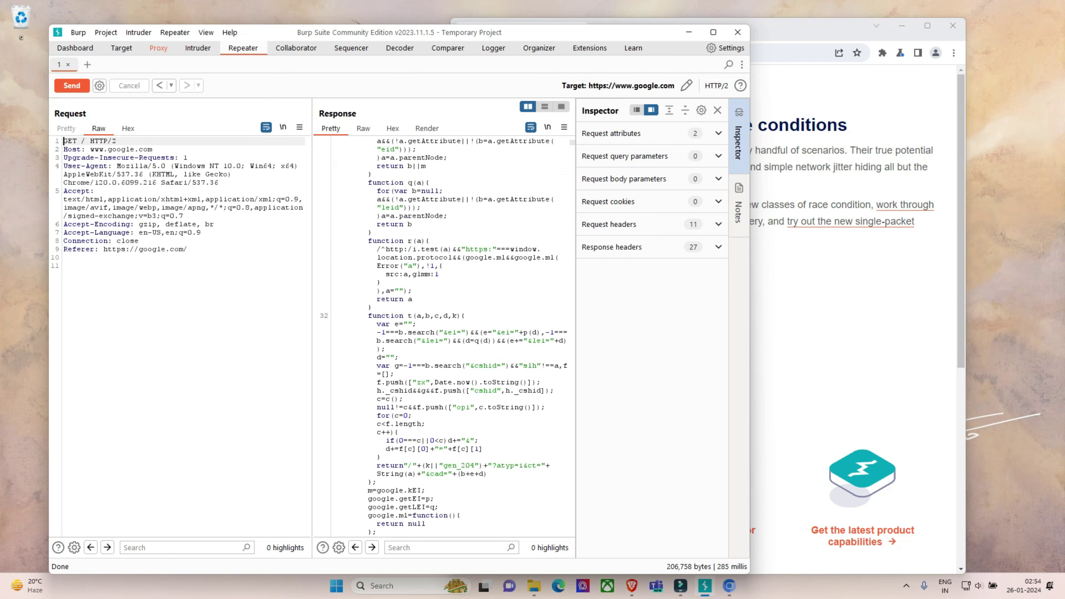
pyautogui.scroll(20, 444, 336)
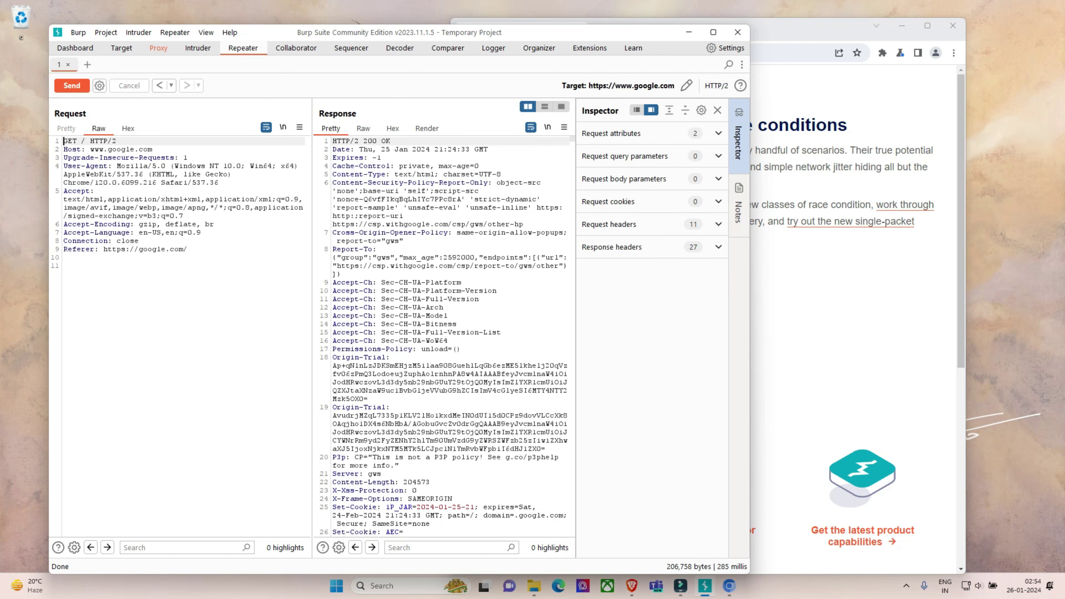
pyautogui.press('super+Up')
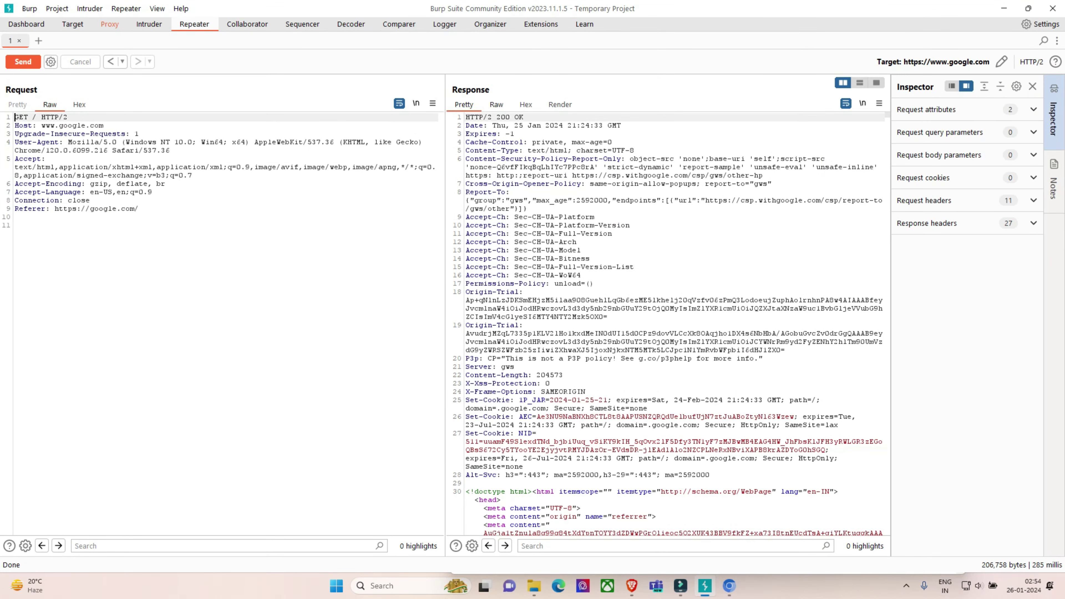
pyautogui.click(560, 104)
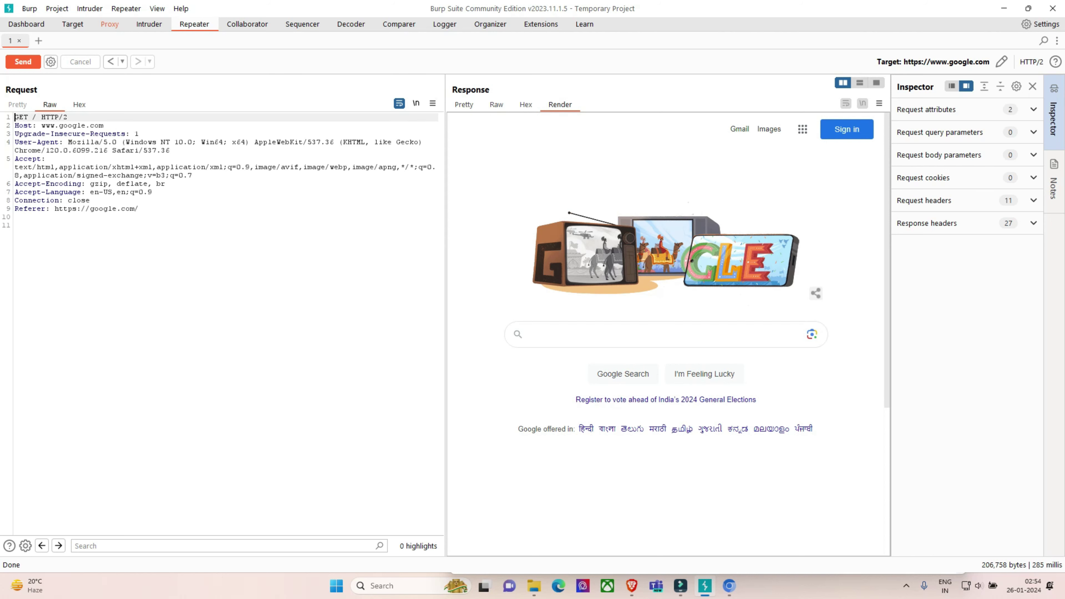
pyautogui.click(525, 104)
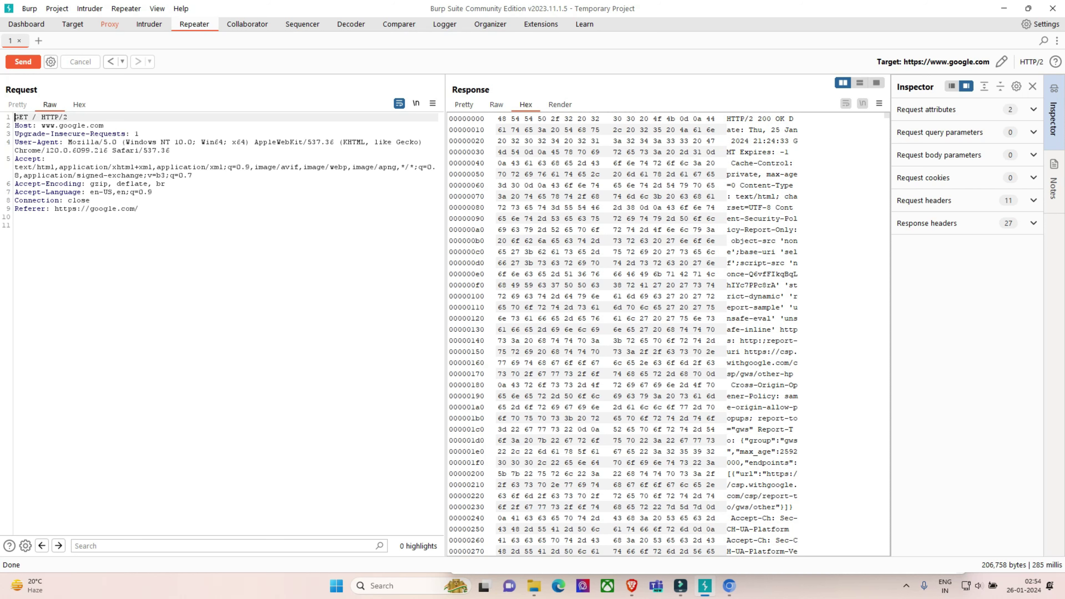
pyautogui.click(496, 104)
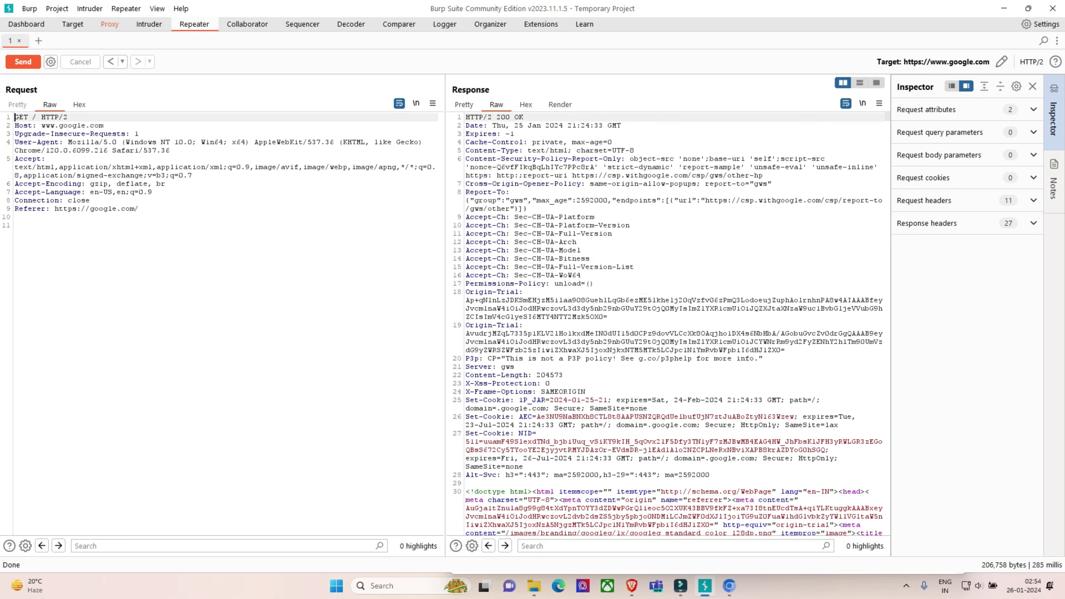
pyautogui.click(464, 105)
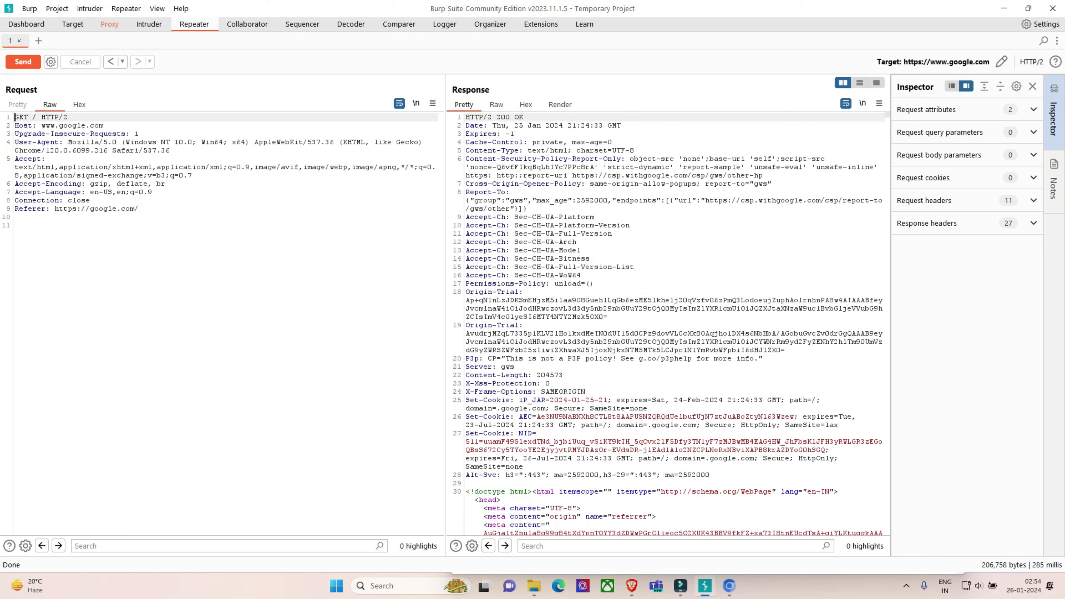
# Examine the Referer, User-Agent and Accept headers of the Repeater request by highlighting their values
pyautogui.click(225, 226)
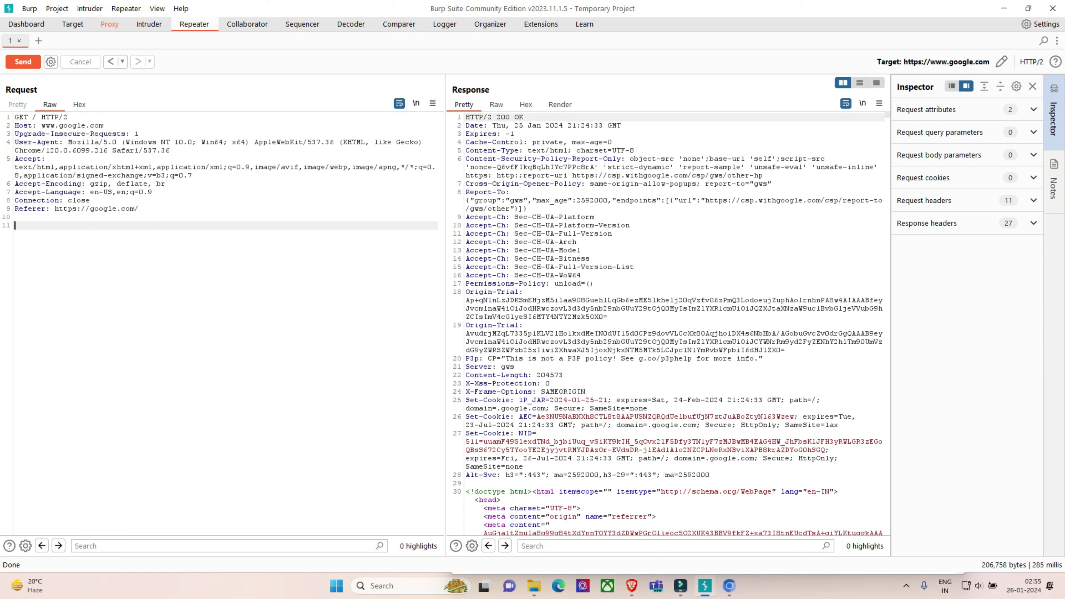
pyautogui.click(139, 209)
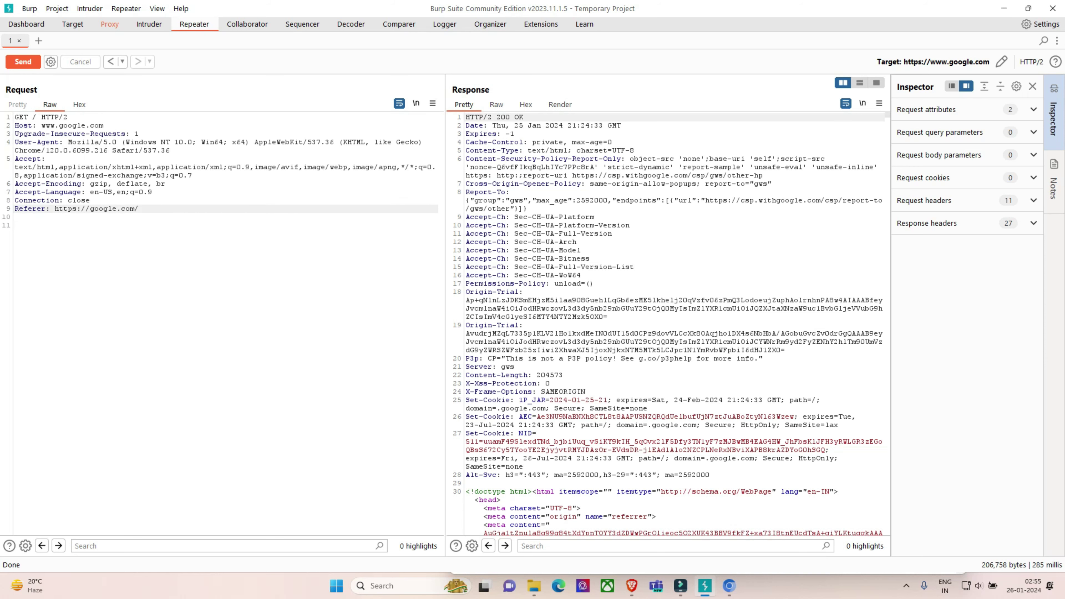
pyautogui.moveTo(68, 208); pyautogui.dragTo(135, 209)
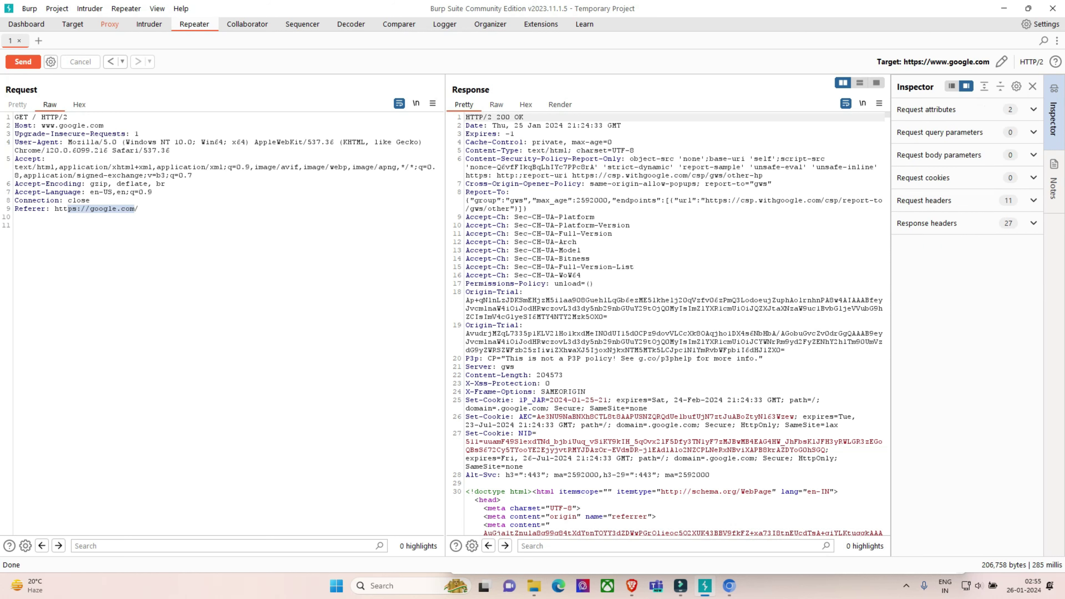
pyautogui.moveTo(49, 125); pyautogui.dragTo(157, 151)
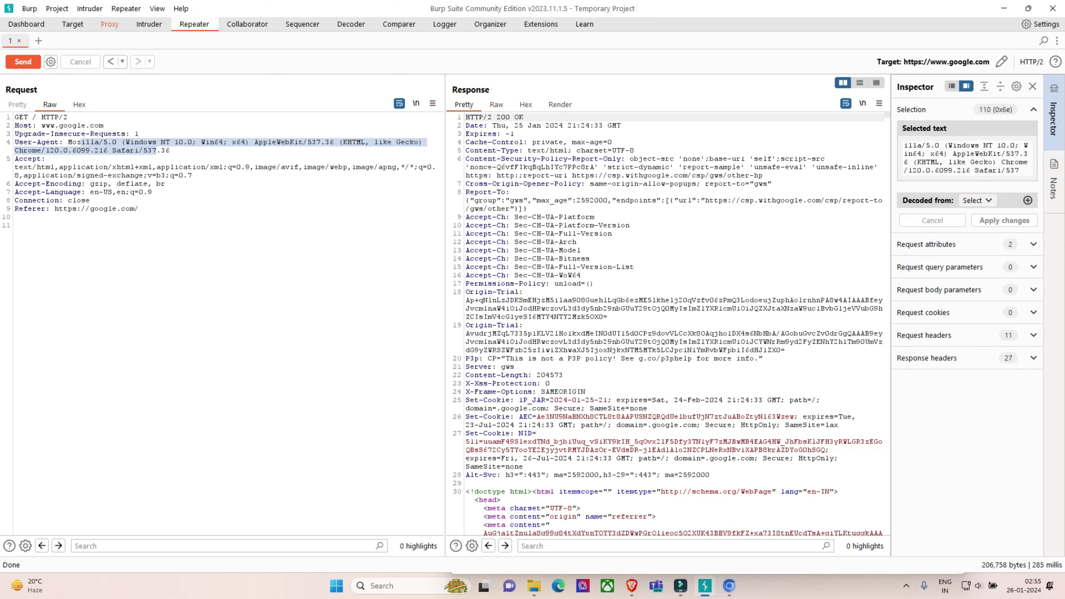
pyautogui.moveTo(90, 167); pyautogui.dragTo(126, 175)
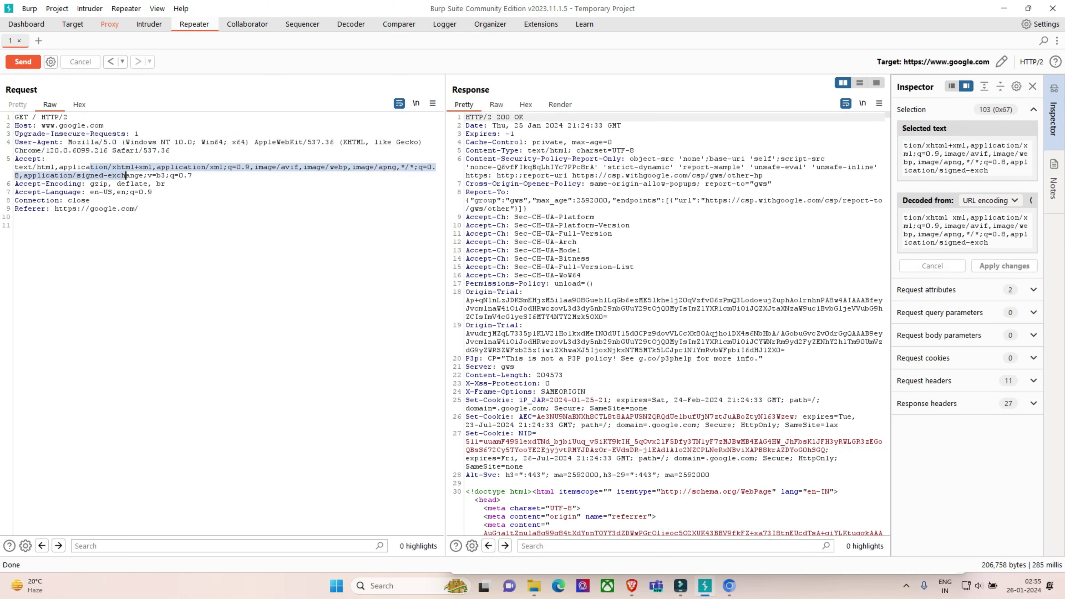
pyautogui.click(15, 225)
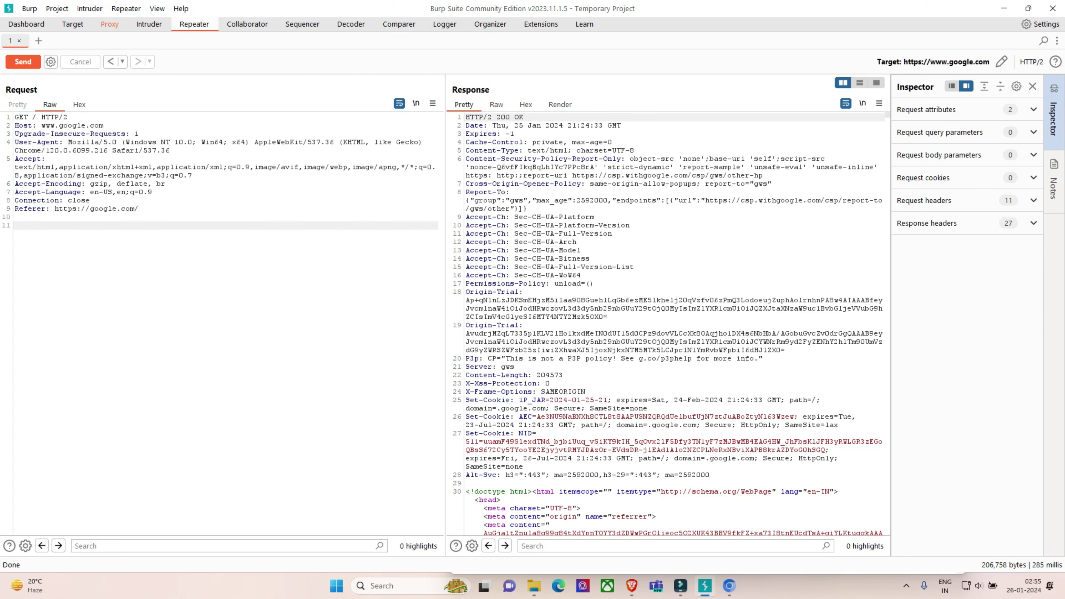
# Return to the proxy's intercepted traffic and forward all held Google requests until the queue is empty
pyautogui.click(110, 24)
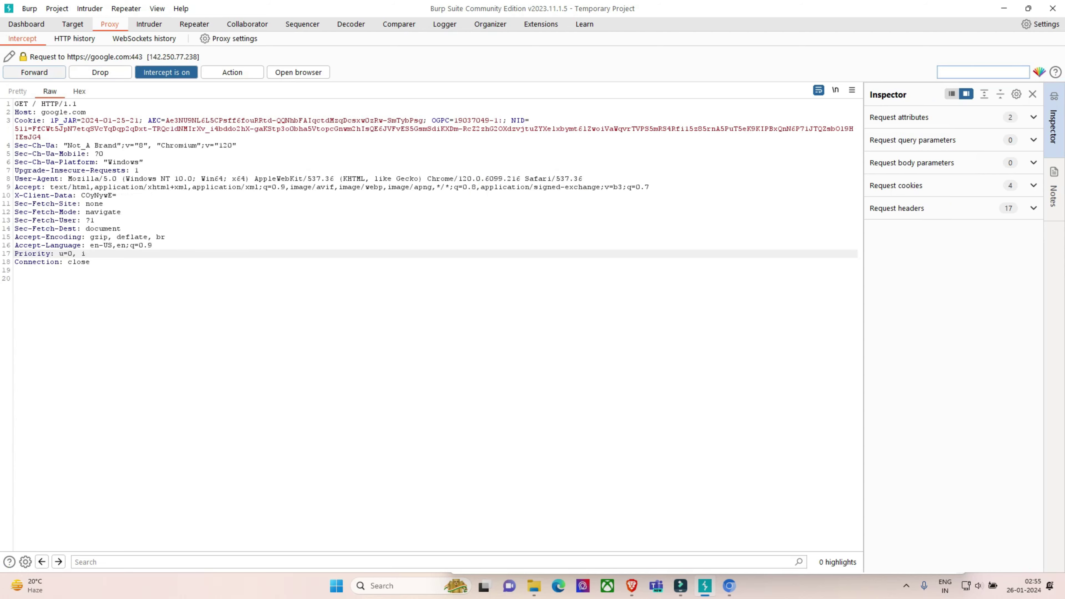
pyautogui.click(34, 72)
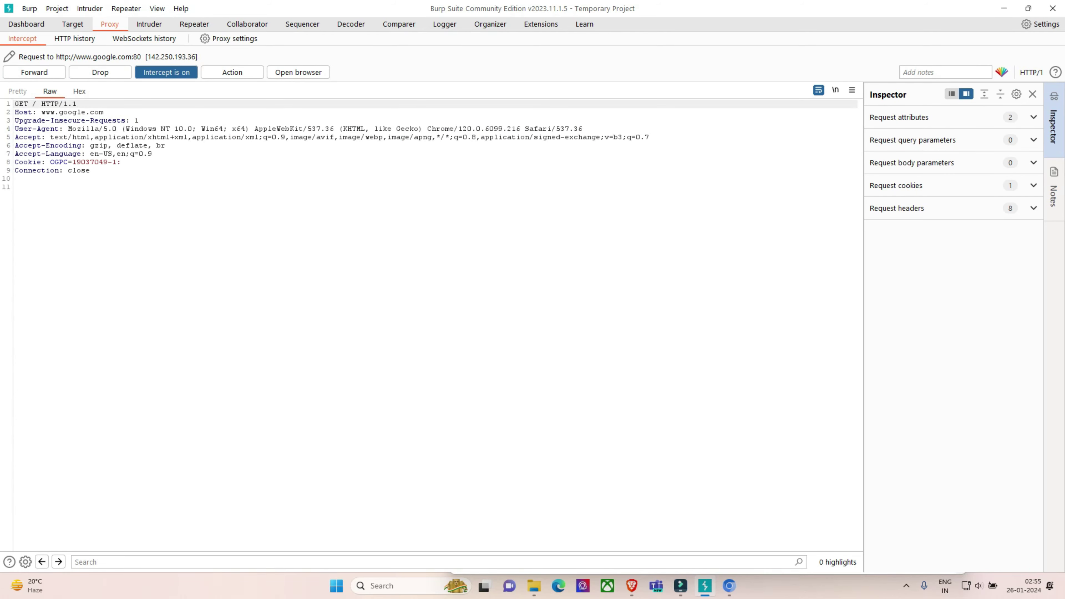
pyautogui.hotkey('ctrl', 'f')
pyautogui.hotkey('ctrl', 'f')
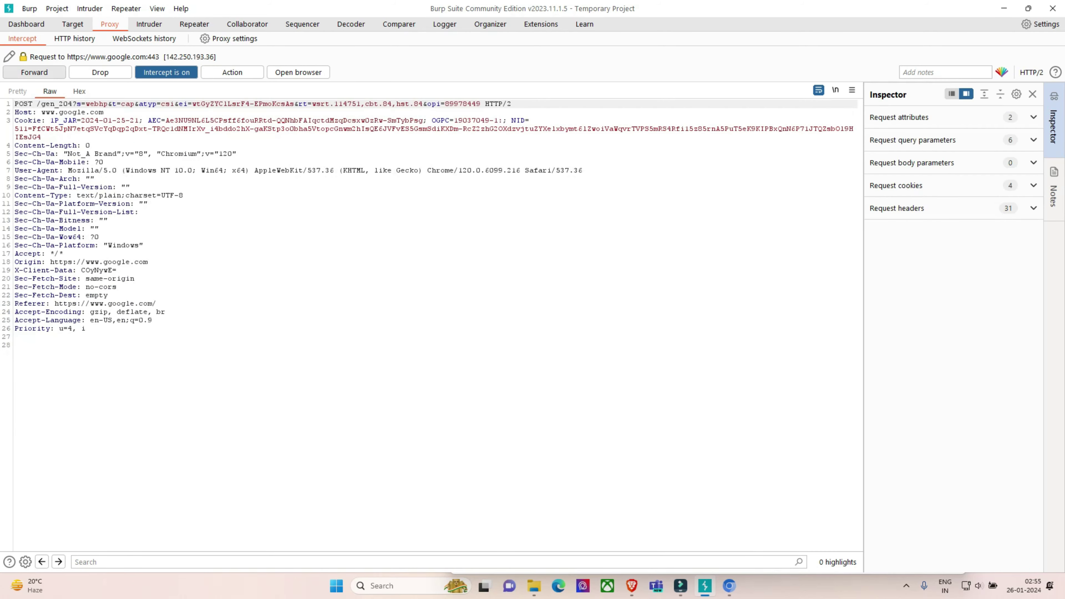
pyautogui.hotkey('ctrl', 'f')
pyautogui.hotkey('ctrl', 'f')
pyautogui.hotkey('ctrl', 'f')
pyautogui.hotkey('ctrl', 'f')
pyautogui.hotkey('ctrl', 'f')
pyautogui.hotkey('ctrl', 'f')
pyautogui.hotkey('ctrl', 'f')
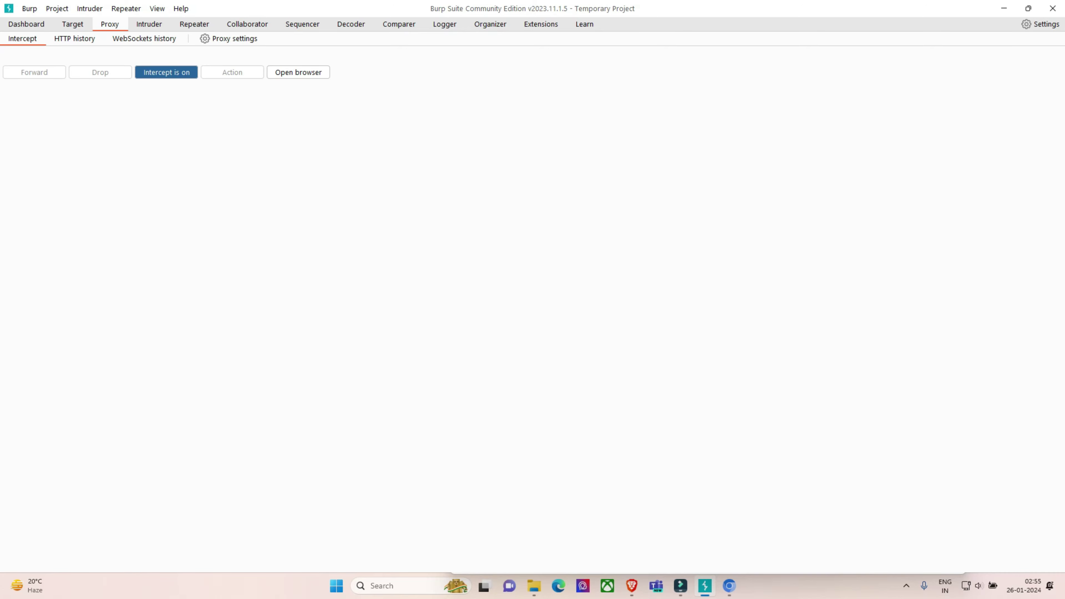
# Review the captured requests in the proxy's HTTP history from the first entry to the last
pyautogui.click(74, 39)
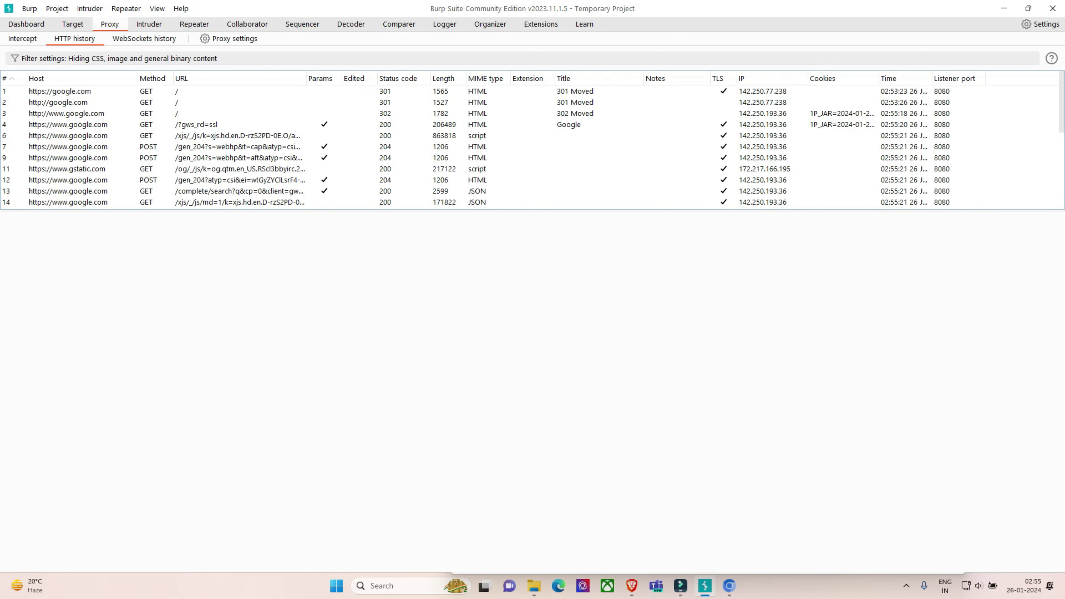
pyautogui.scroll(-5, 503, 146)
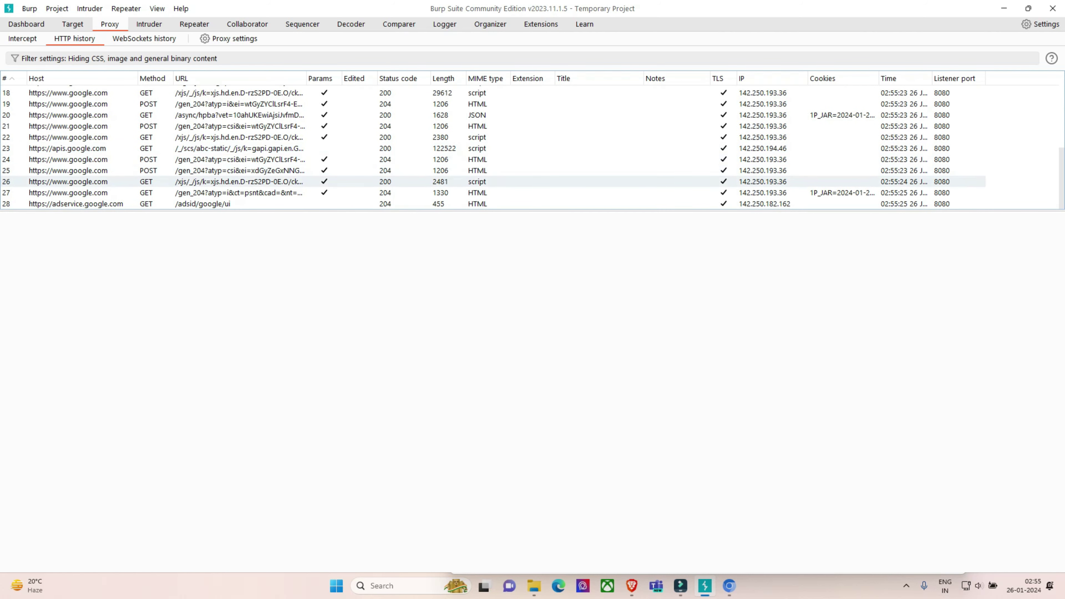
pyautogui.scroll(5, 503, 146)
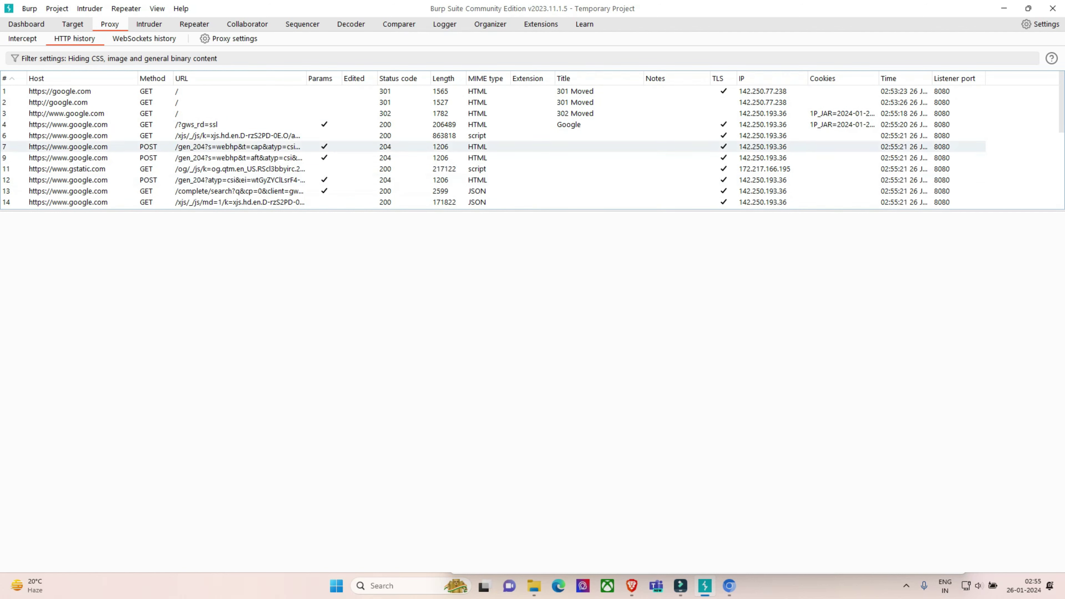
pyautogui.scroll(-5, 493, 126)
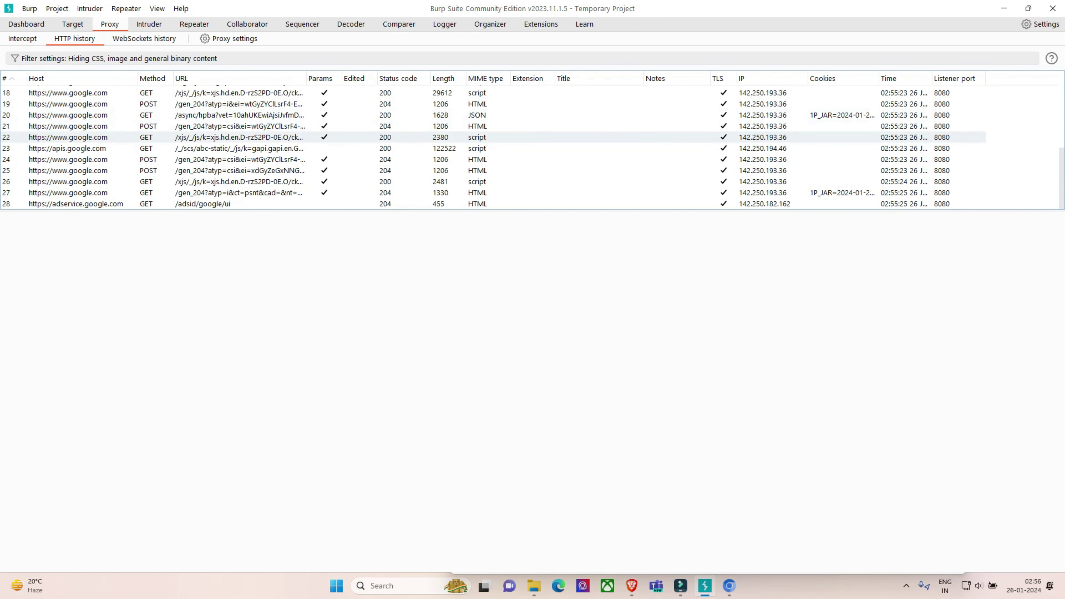
# View the target site map of captured hosts and return to the proxy's HTTP history
pyautogui.click(72, 24)
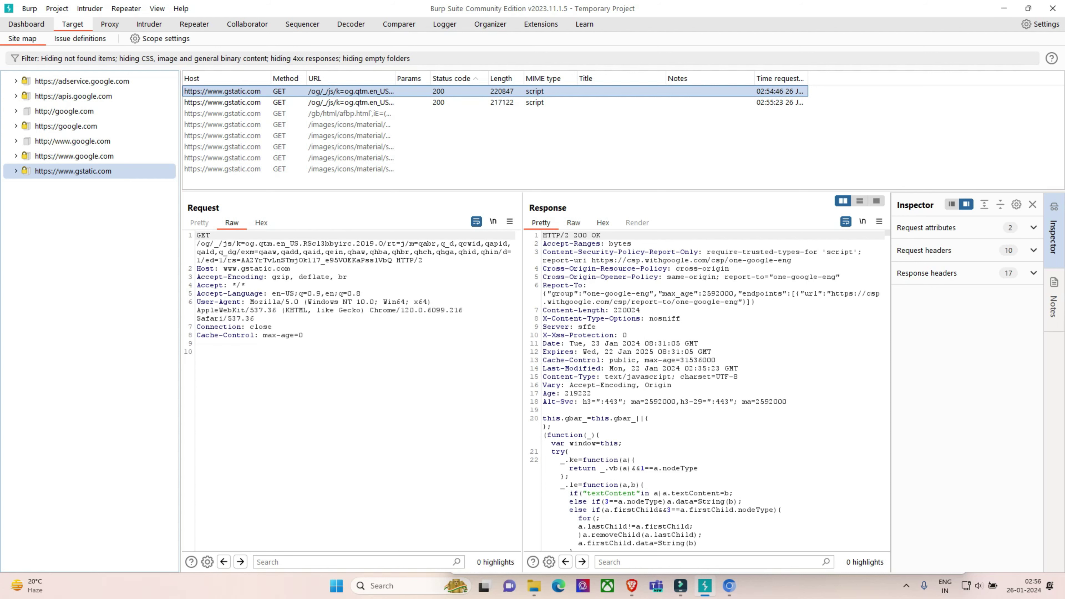
pyautogui.hotkey('ctrl', 'shift', 'p')
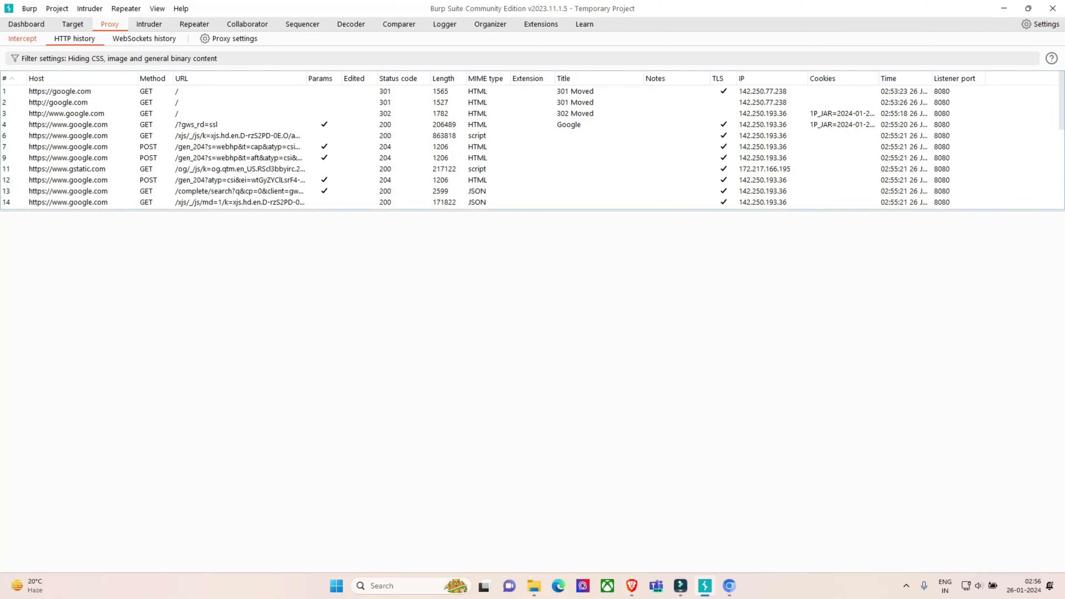
# Switch to Brave, join the TryHackMe room "Burp Suite: The Basics" and mark Task 1 Introduction as completed
pyautogui.click(631, 586)
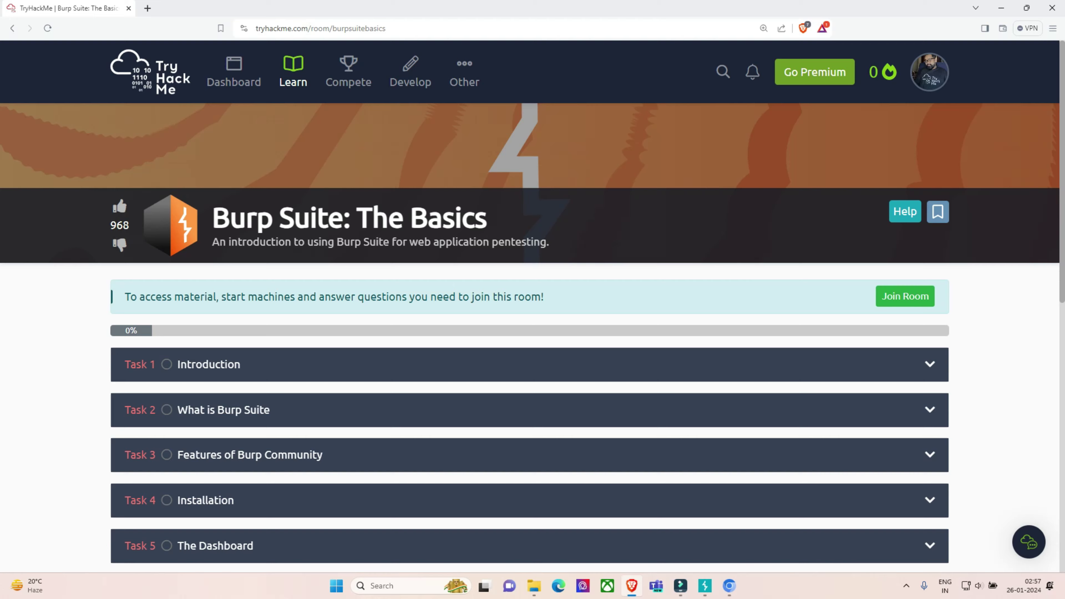
pyautogui.click(905, 296)
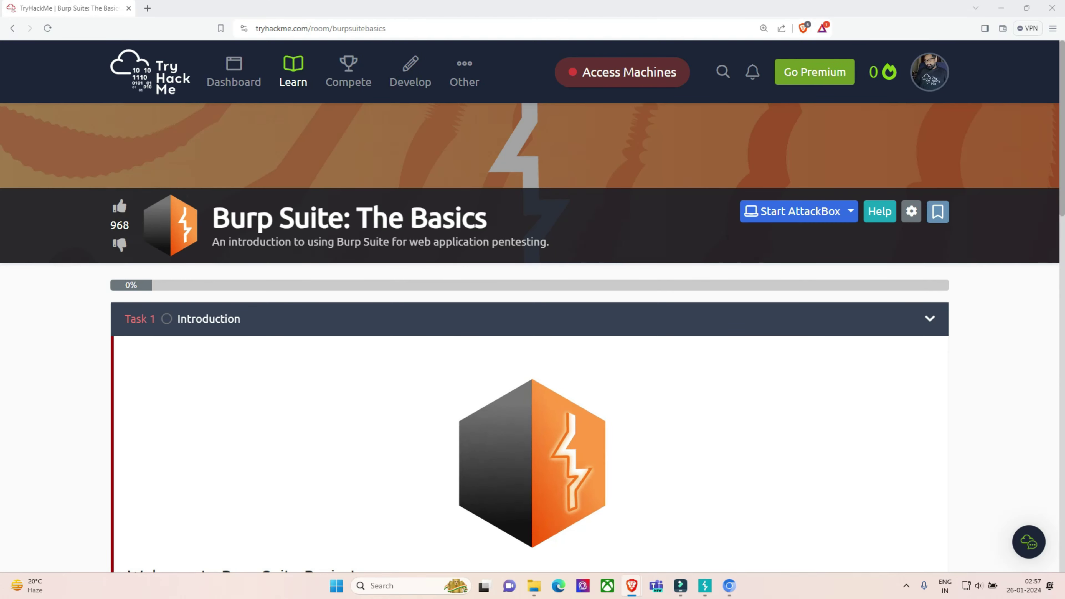
pyautogui.scroll(-5, 532, 306)
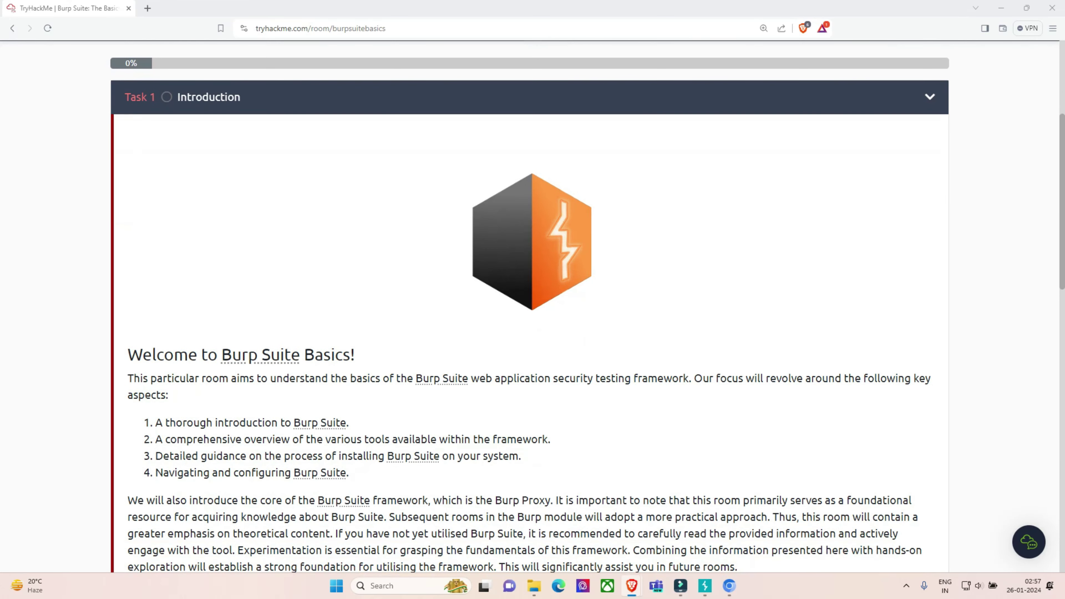
pyautogui.scroll(-5, 533, 306)
pyautogui.moveTo(152, 413); pyautogui.dragTo(187, 413)
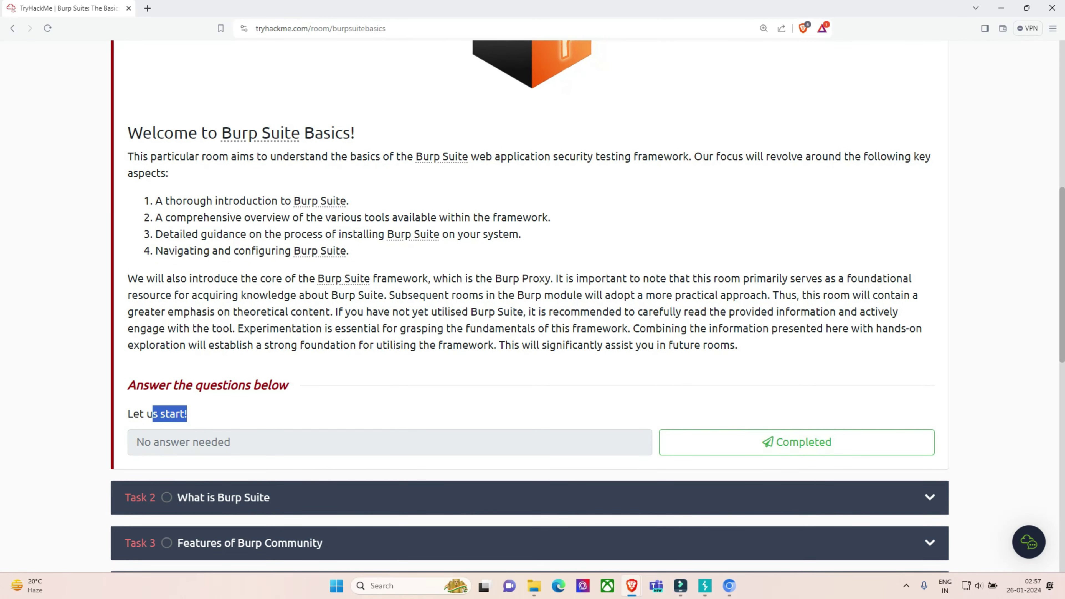
pyautogui.moveTo(176, 217); pyautogui.dragTo(530, 345)
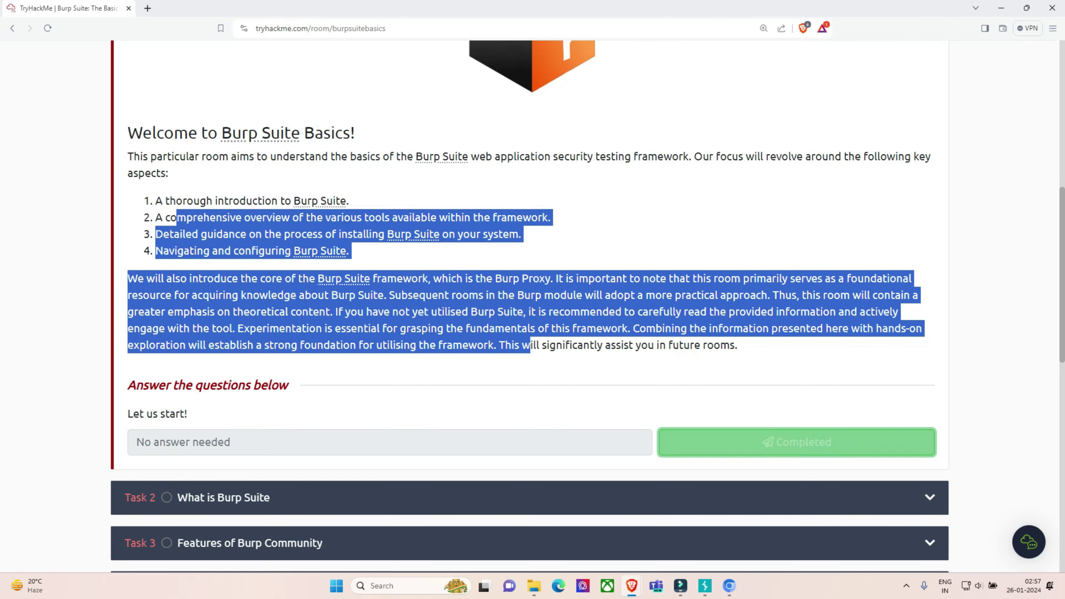
# Expand Task 2 "What is Burp Suite" and examine the edition descriptions, highlighting the Burp Suite Professional features
pyautogui.scroll(-2, 533, 306)
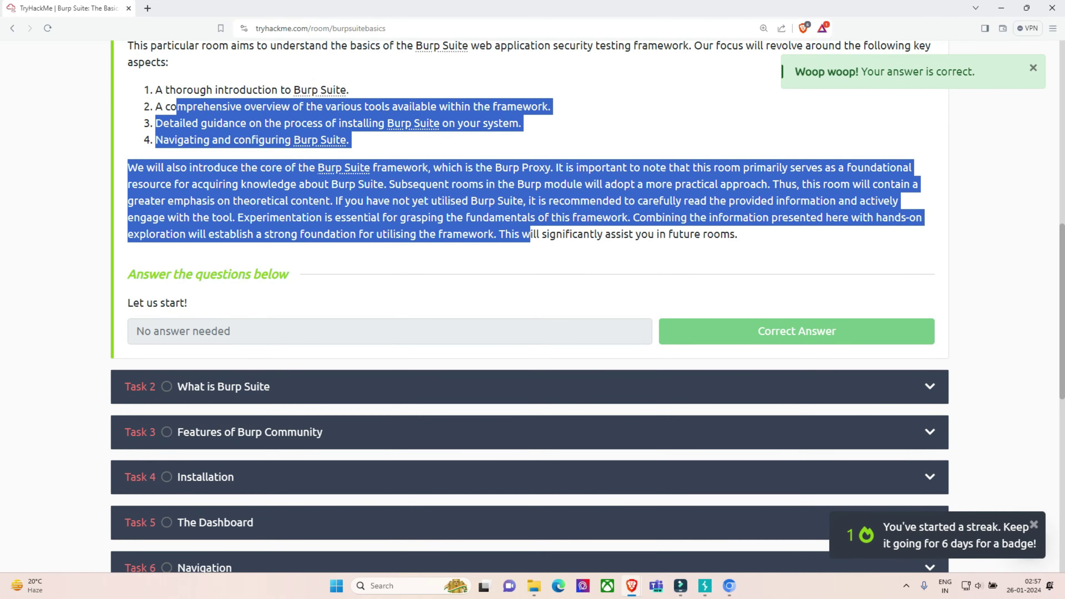
pyautogui.click(529, 387)
pyautogui.scroll(7, 529, 386)
pyautogui.scroll(-4, 529, 386)
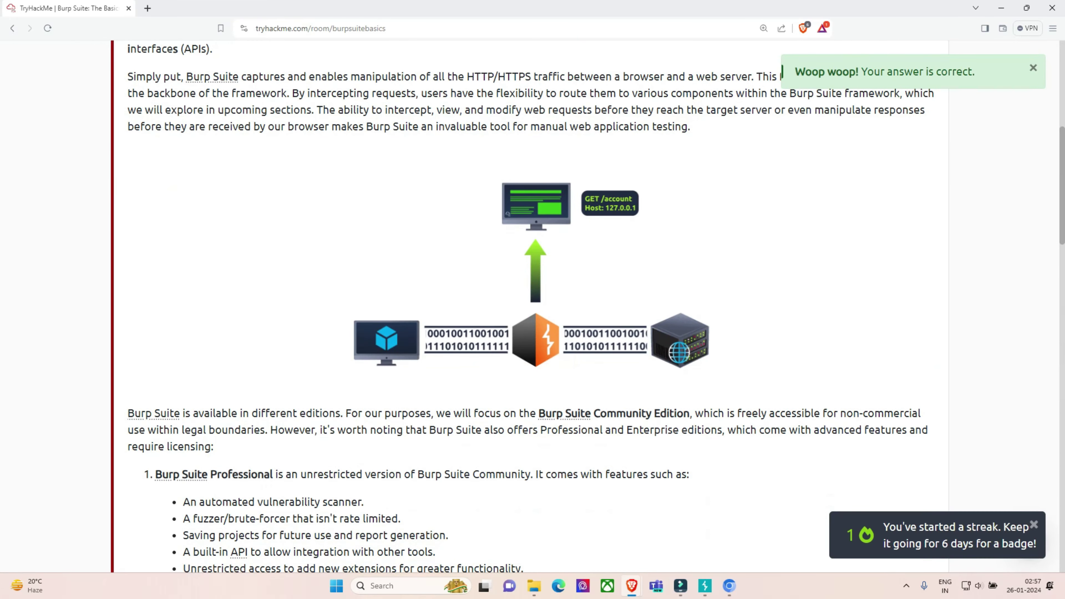
pyautogui.scroll(-3, 533, 306)
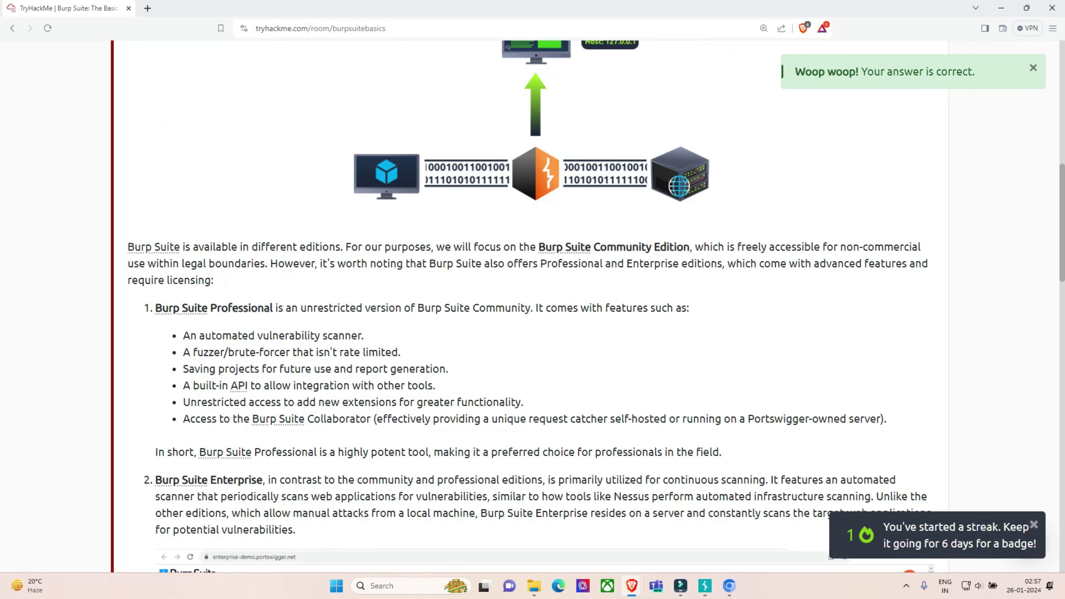
pyautogui.moveTo(212, 336); pyautogui.dragTo(385, 402)
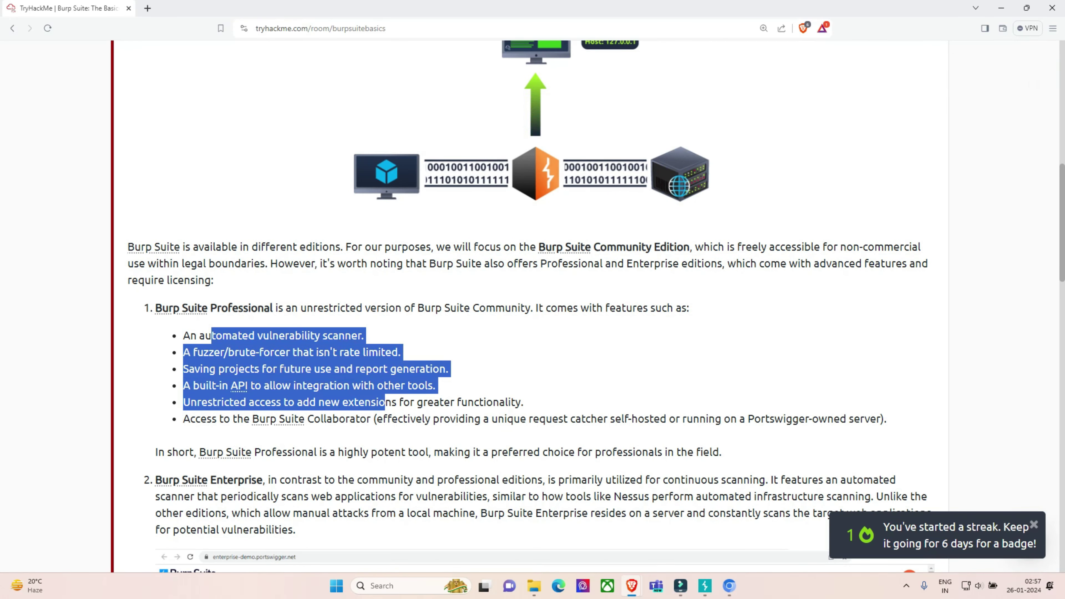
pyautogui.click(197, 335)
pyautogui.moveTo(197, 336); pyautogui.dragTo(344, 352)
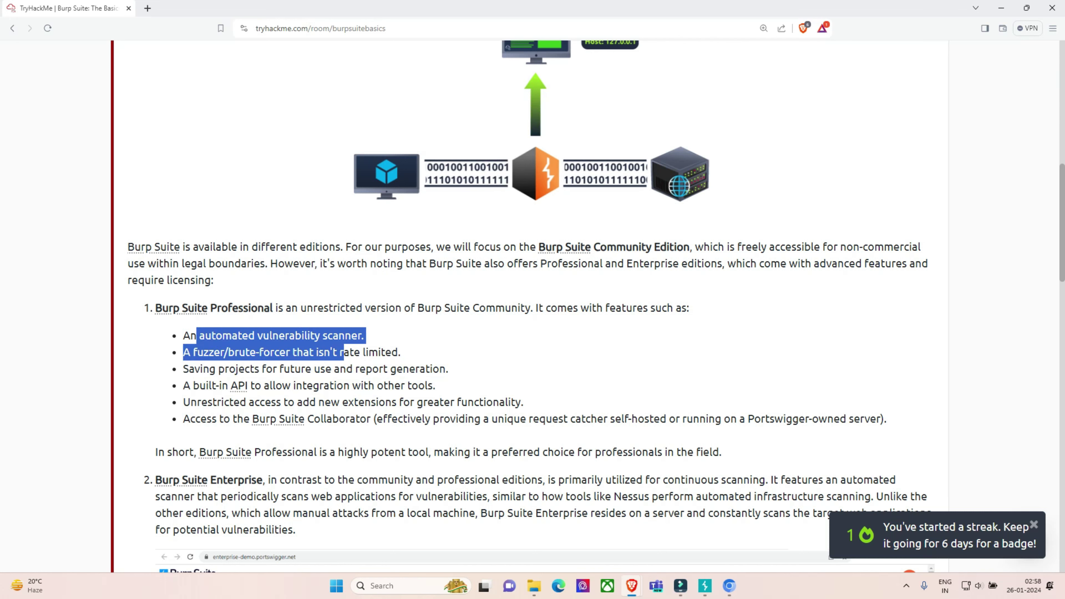
pyautogui.moveTo(208, 351); pyautogui.dragTo(354, 351)
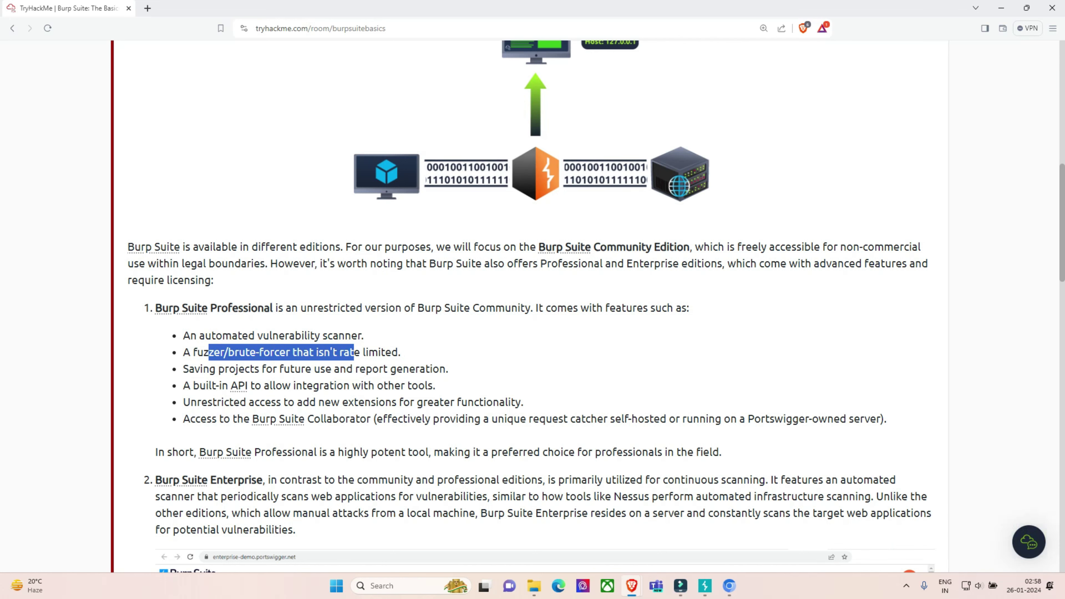
pyautogui.moveTo(203, 369); pyautogui.dragTo(353, 369)
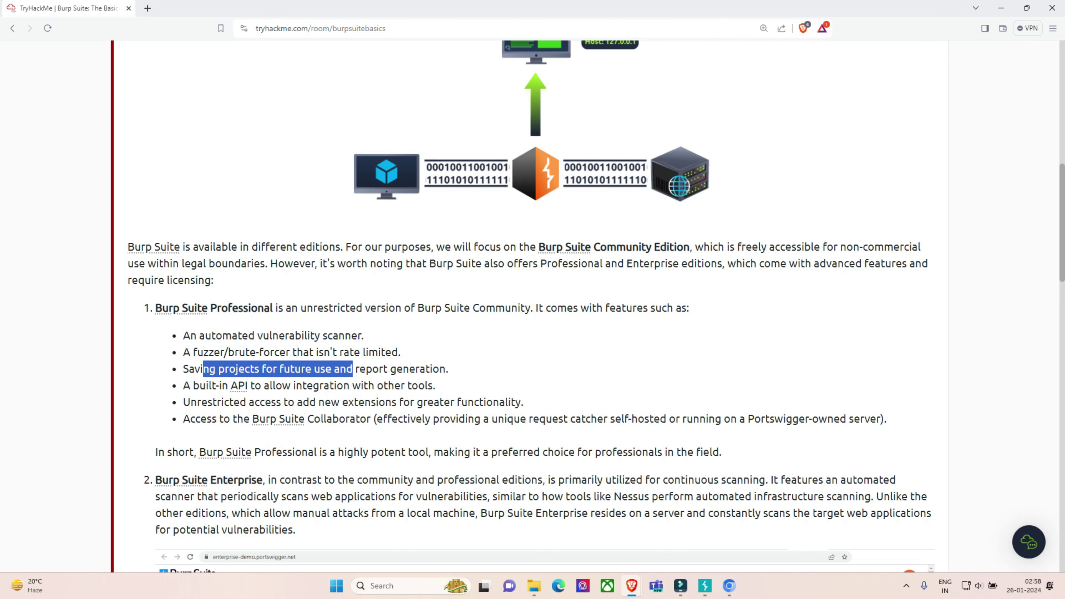
pyautogui.moveTo(191, 385); pyautogui.dragTo(361, 386)
pyautogui.moveTo(197, 402); pyautogui.dragTo(386, 419)
pyautogui.scroll(-2, 387, 418)
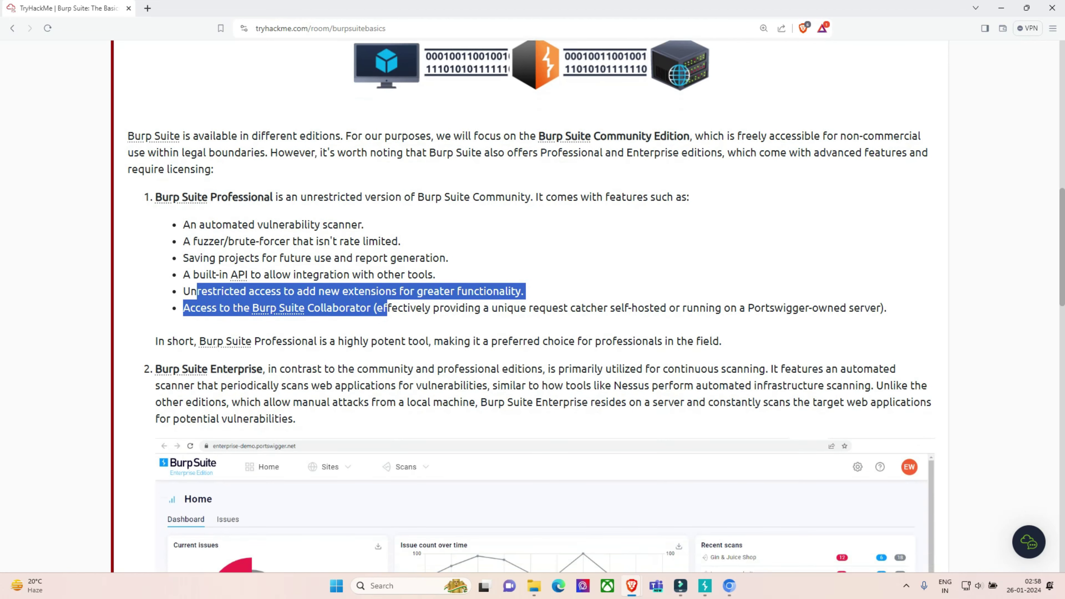
pyautogui.scroll(-10, 387, 418)
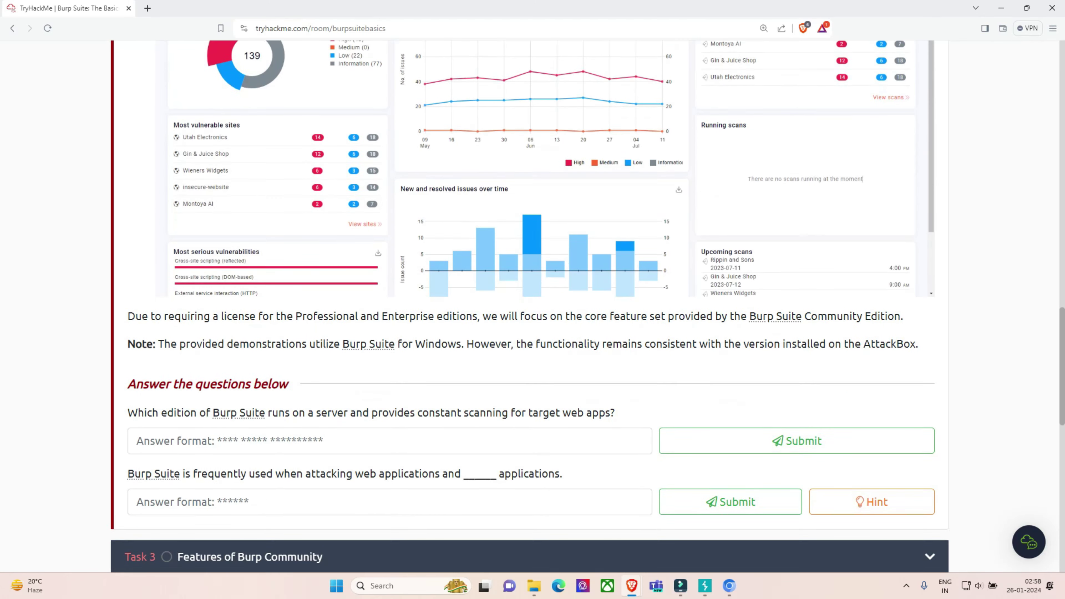
# Submit "Burp Suite Enterprise" as the answer to Task 2's question about the edition that runs on a server
pyautogui.scroll(-2, 533, 294)
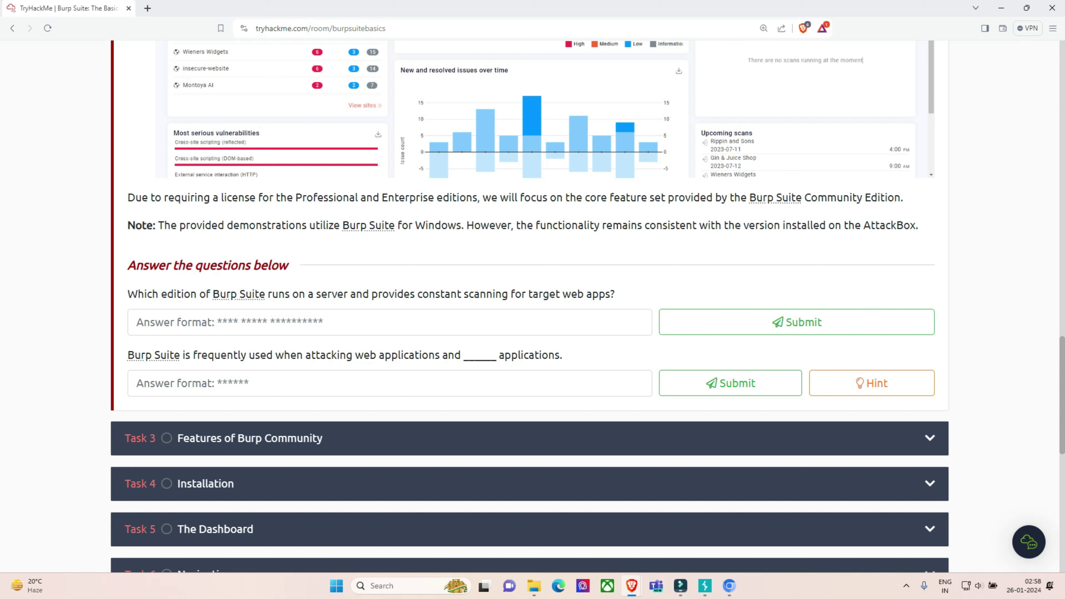
pyautogui.click(389, 323)
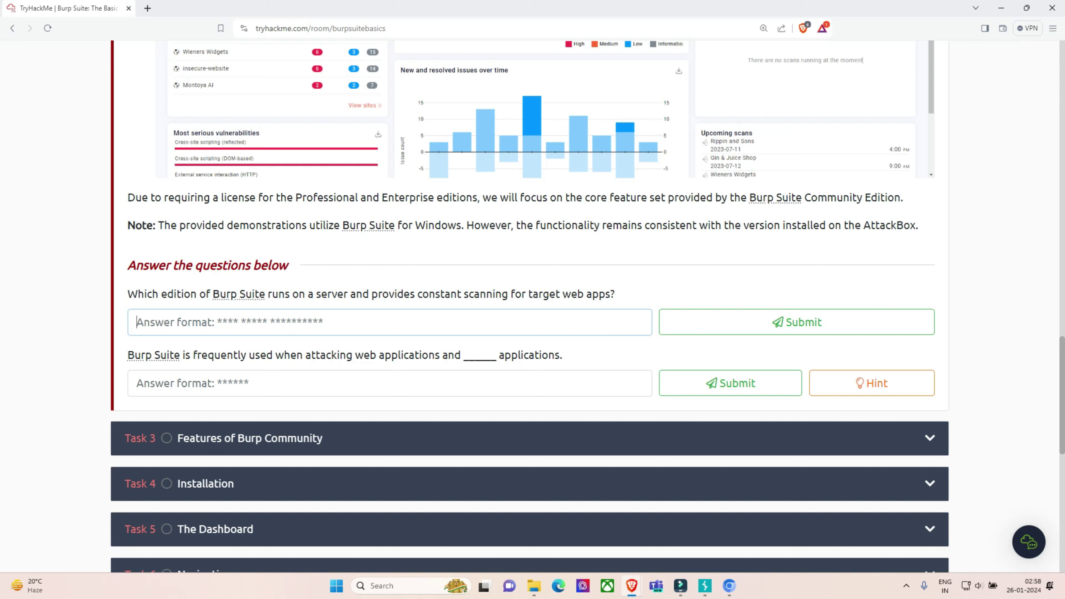
pyautogui.write('Bu')
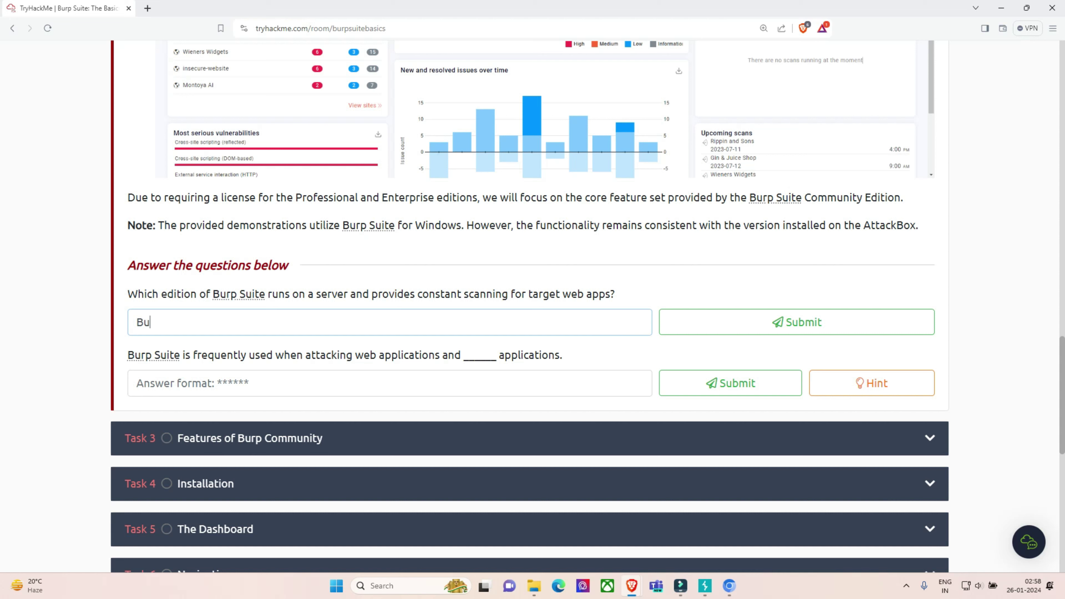
pyautogui.write('rp Suite Enterprise')
pyautogui.press('Return')
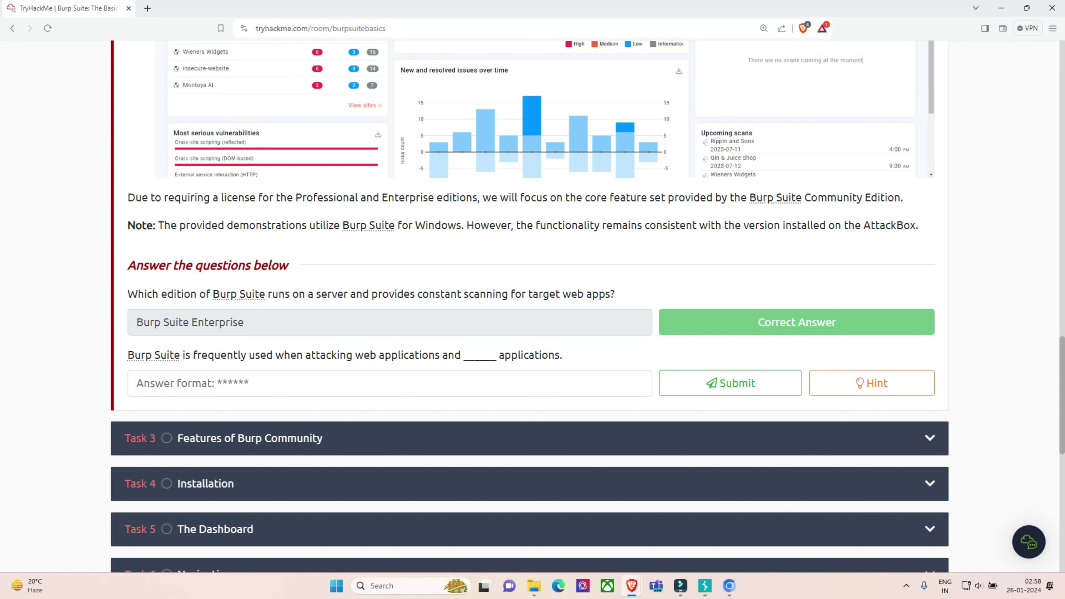
# Complete Task 2 by submitting "mobile" as the other type of application Burp Suite is used to attack
pyautogui.click(136, 383)
pyautogui.write('mobile')
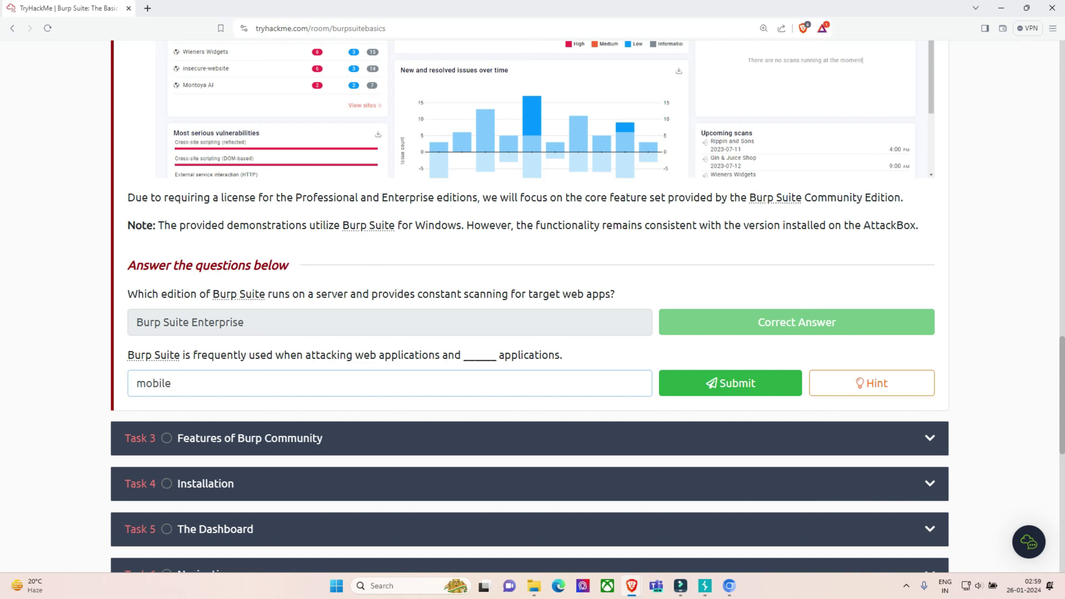
pyautogui.press('Return')
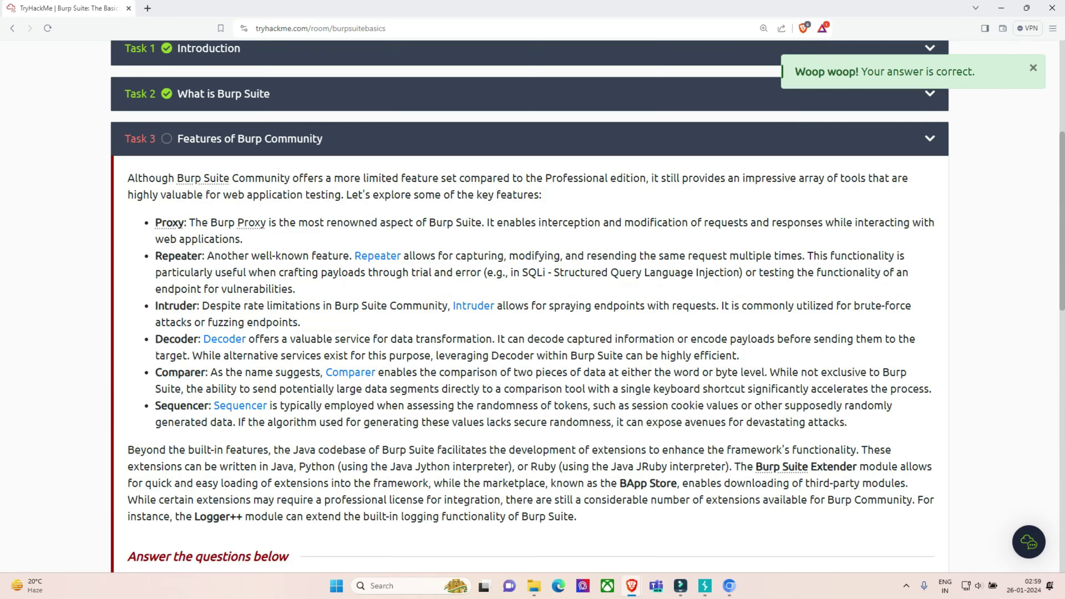
# Read Task 3's Burp Community features and submit "proxy" for the question about intercepting requests
pyautogui.scroll(-3, 529, 304)
pyautogui.moveTo(166, 222); pyautogui.dragTo(215, 239)
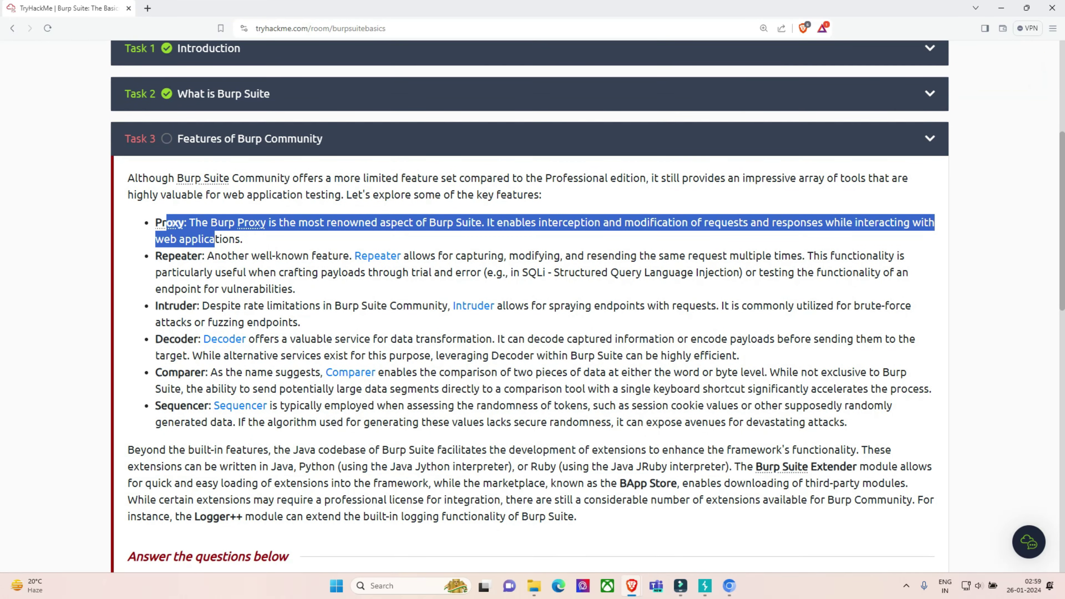
pyautogui.scroll(-6, 533, 307)
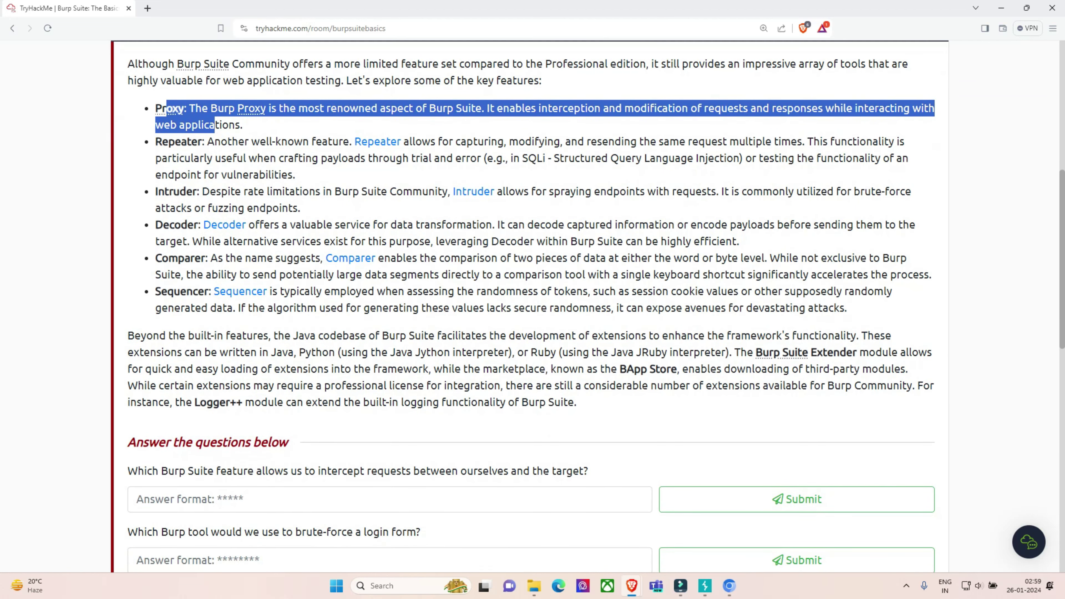
pyautogui.scroll(-1, 532, 306)
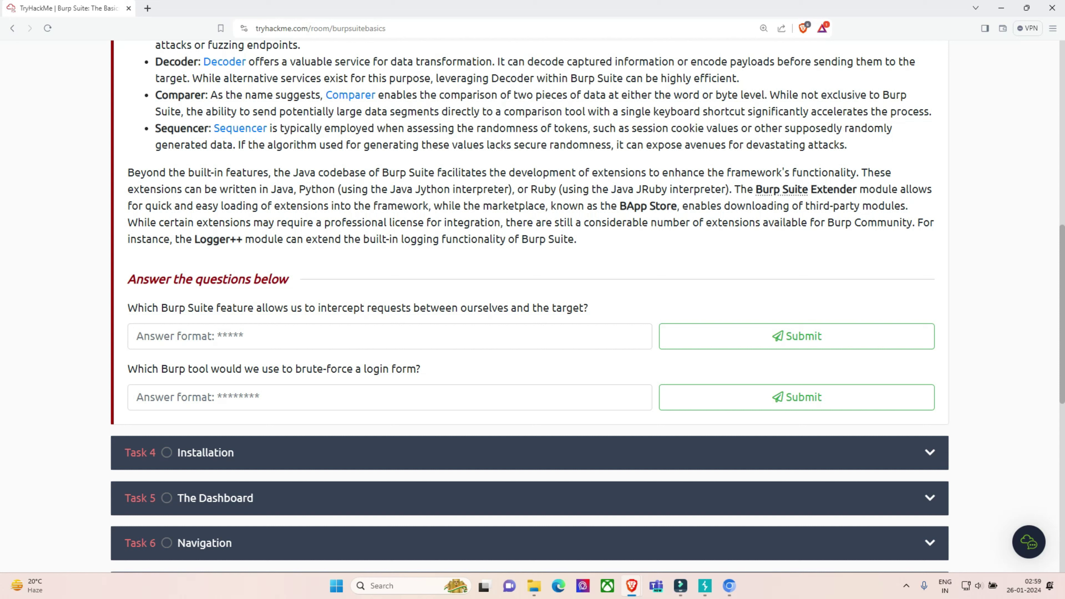
pyautogui.click(389, 336)
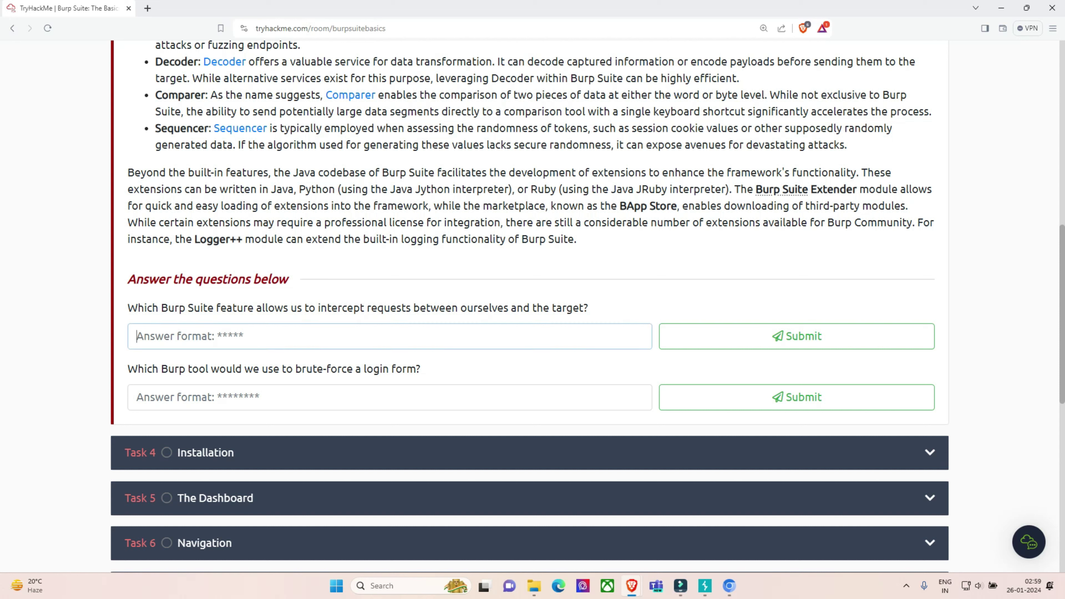
pyautogui.write('proxy')
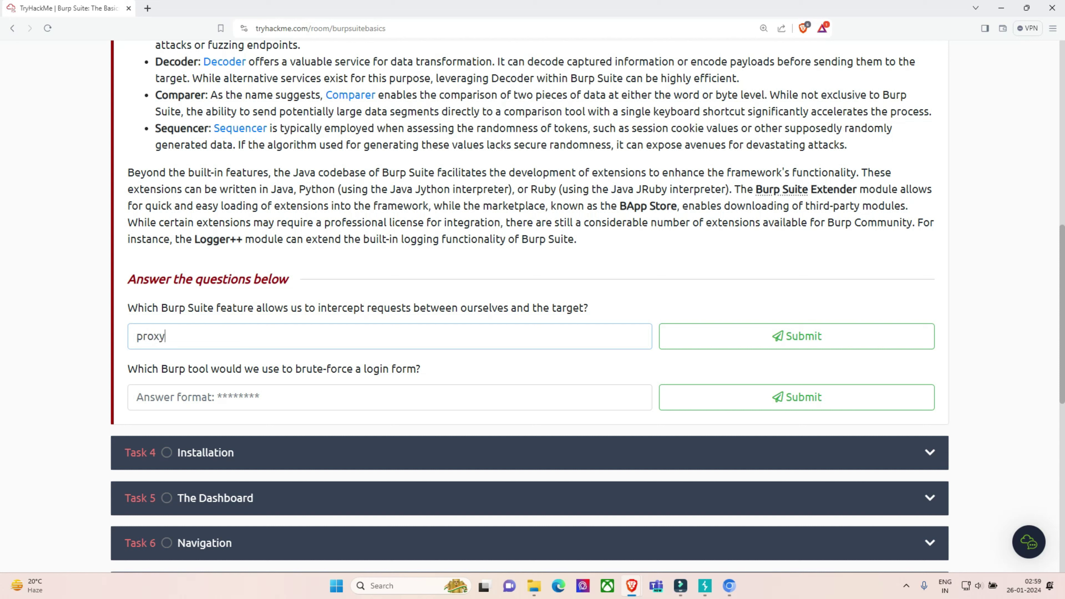
pyautogui.press('Return')
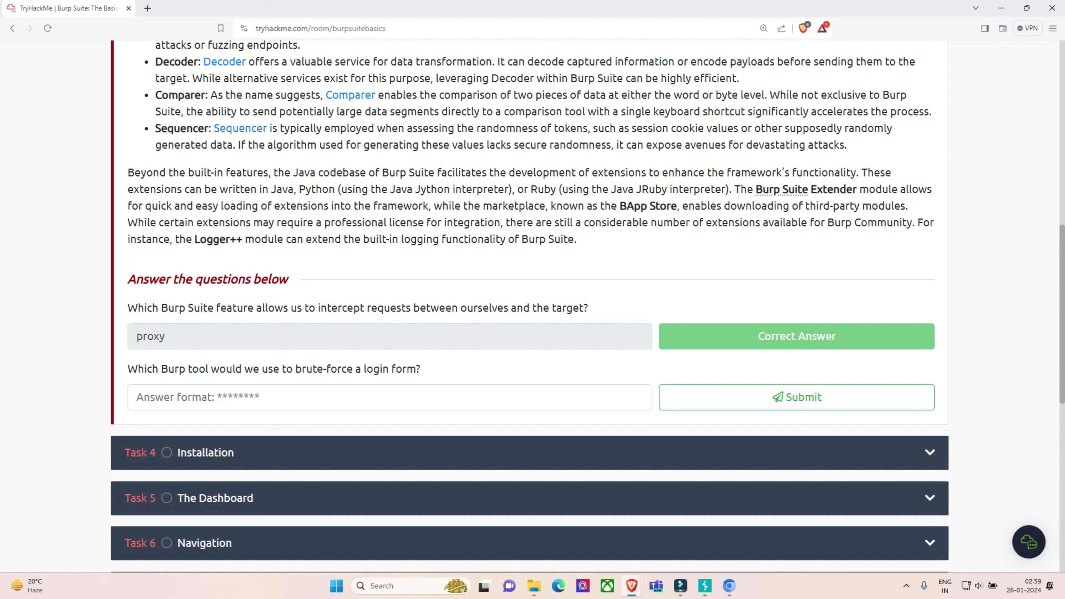
# Submit "intruder" as the answer to Task 3's question about brute-forcing a login form
pyautogui.click(137, 396)
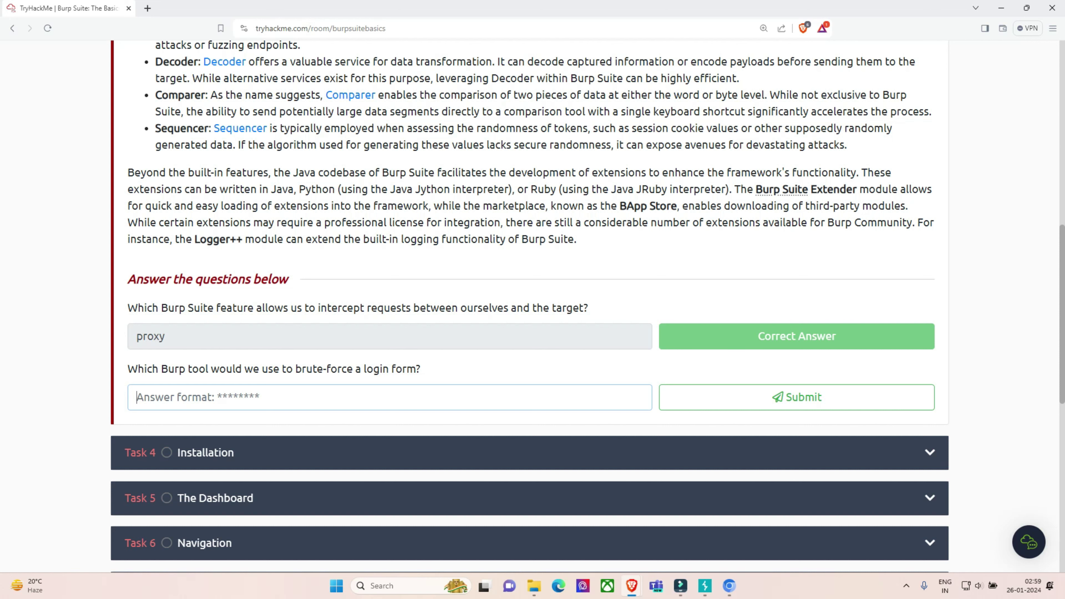
pyautogui.write('intrude')
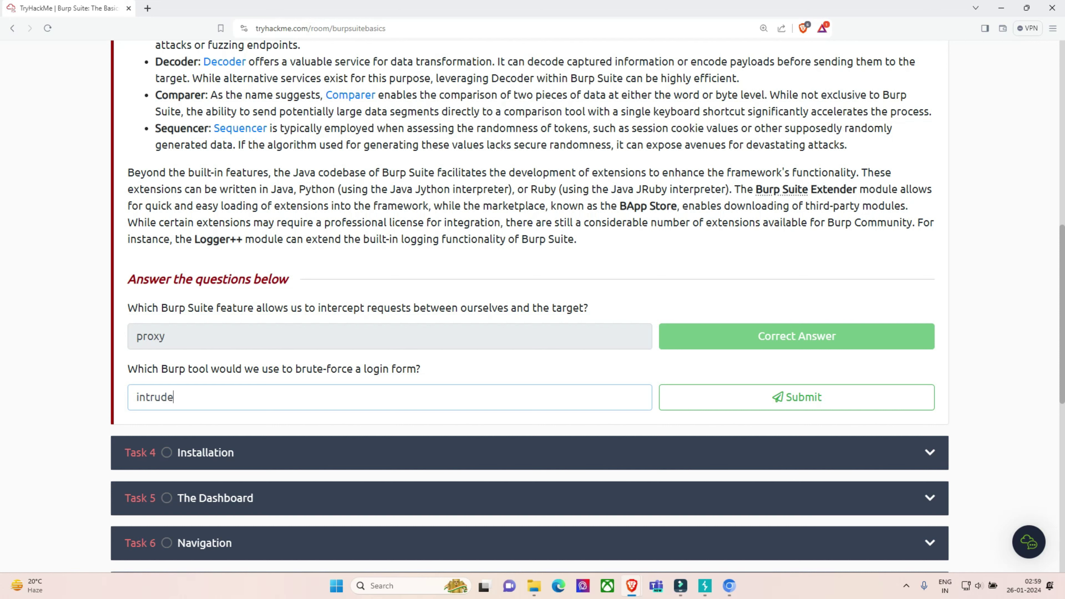
pyautogui.write('r')
pyautogui.press('Return')
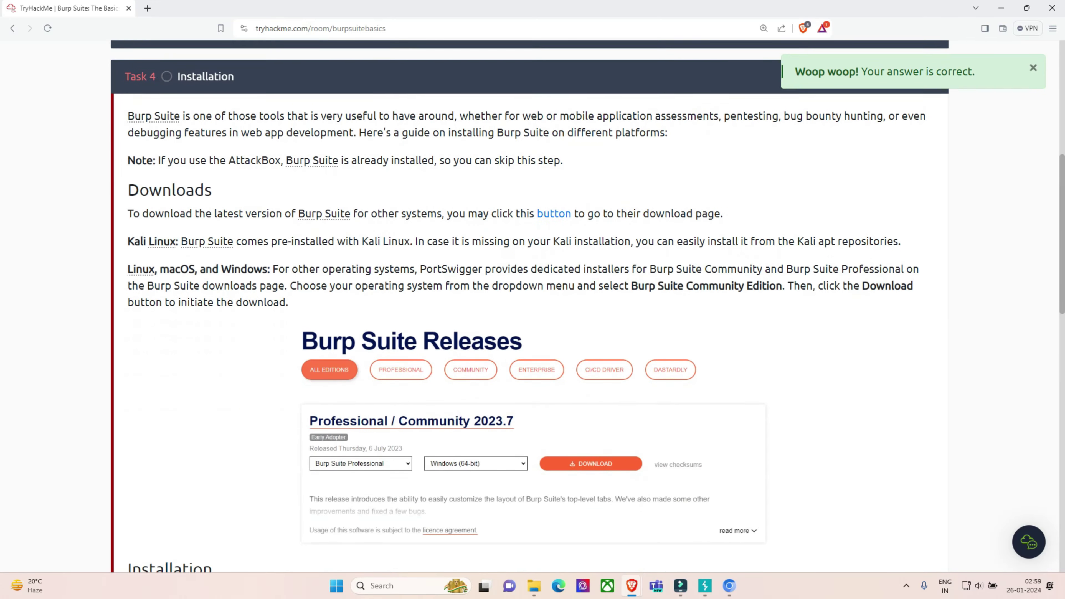
# Review the Task 4 Installation instructions and mark the task as completed
pyautogui.scroll(-5, 530, 306)
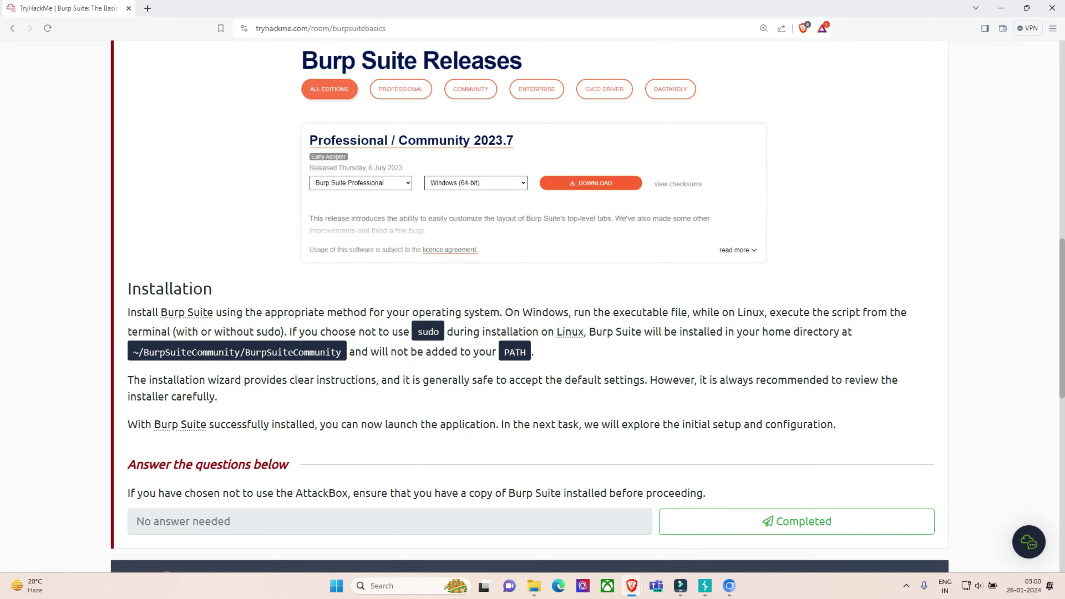
pyautogui.scroll(-2, 587, 306)
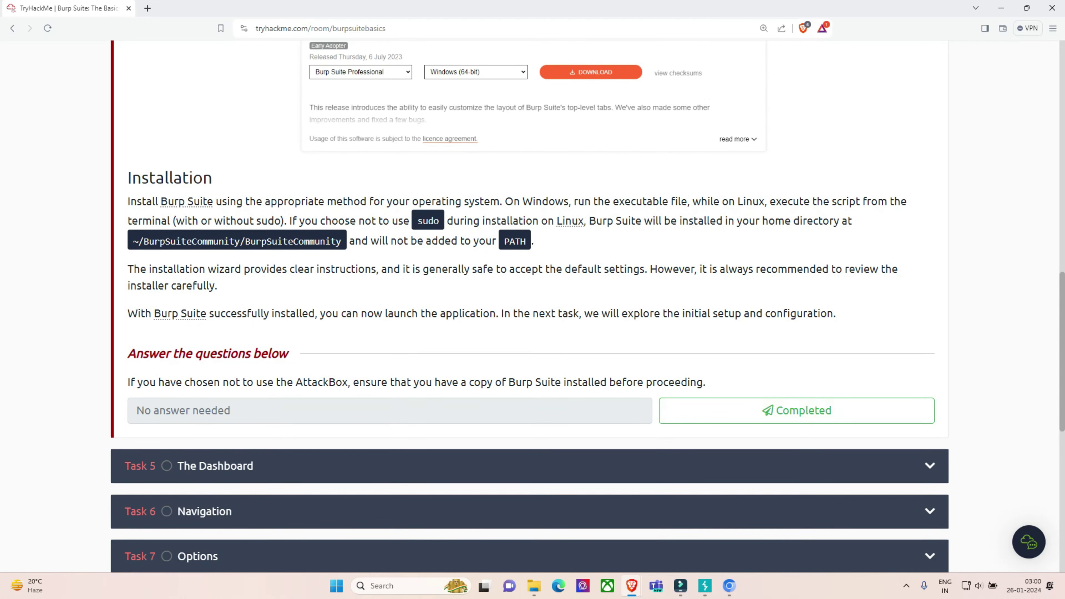
pyautogui.click(796, 411)
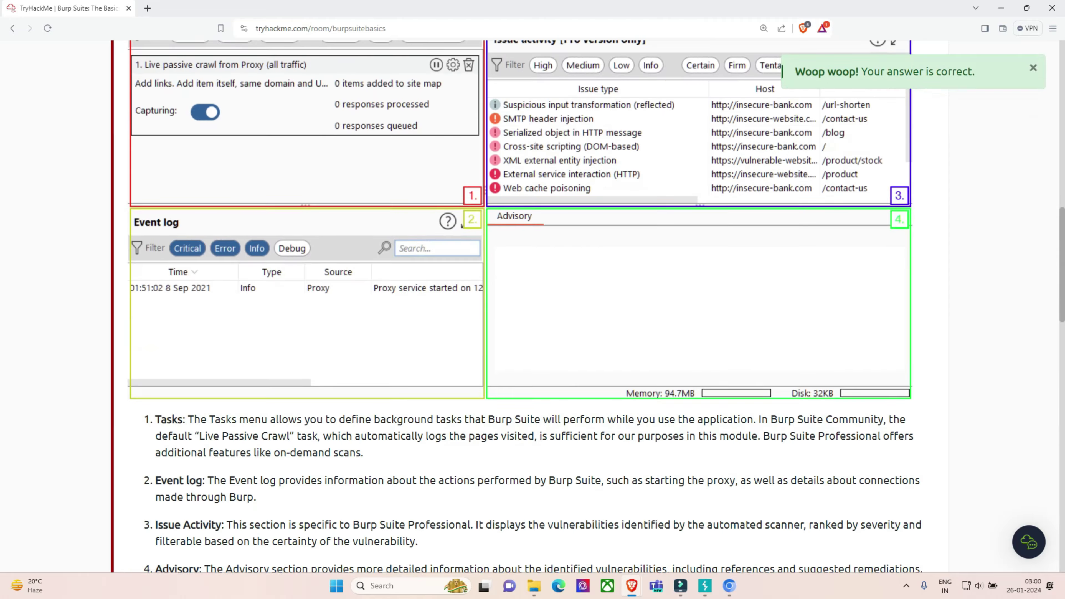
# Read Task 5's description of the Burp Dashboard and submit "event log" as the menu covering Burp's actions and connections
pyautogui.scroll(-5, 587, 306)
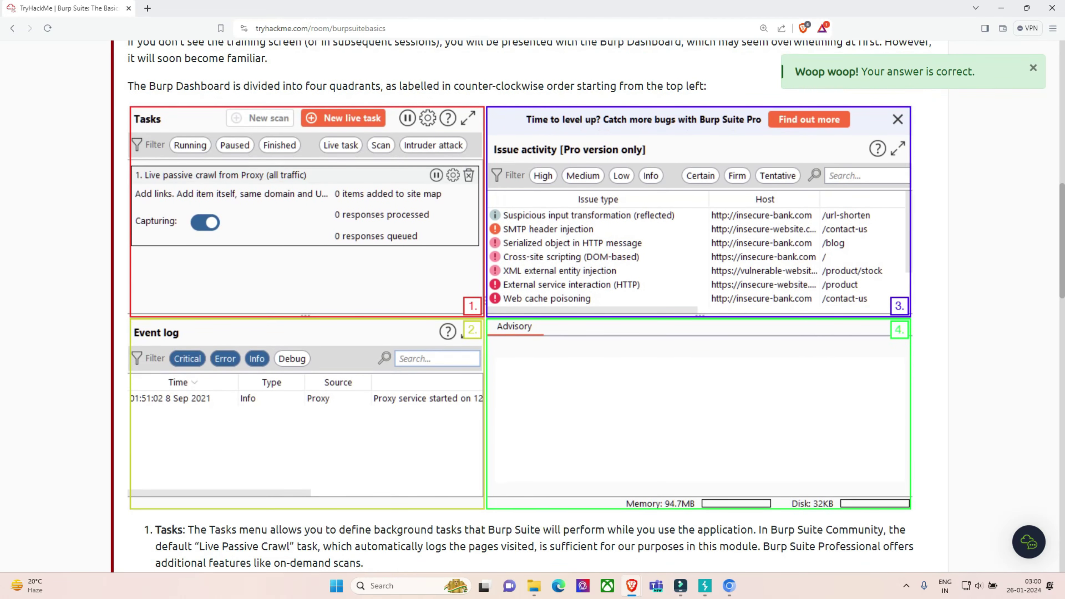
pyautogui.scroll(-6, 587, 306)
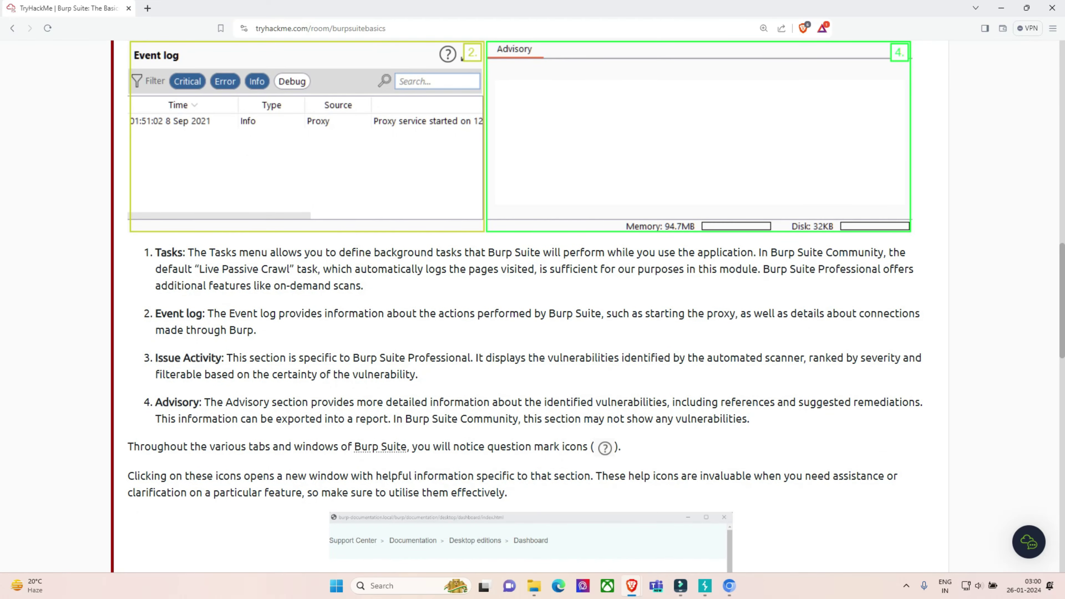
pyautogui.scroll(-12, 587, 306)
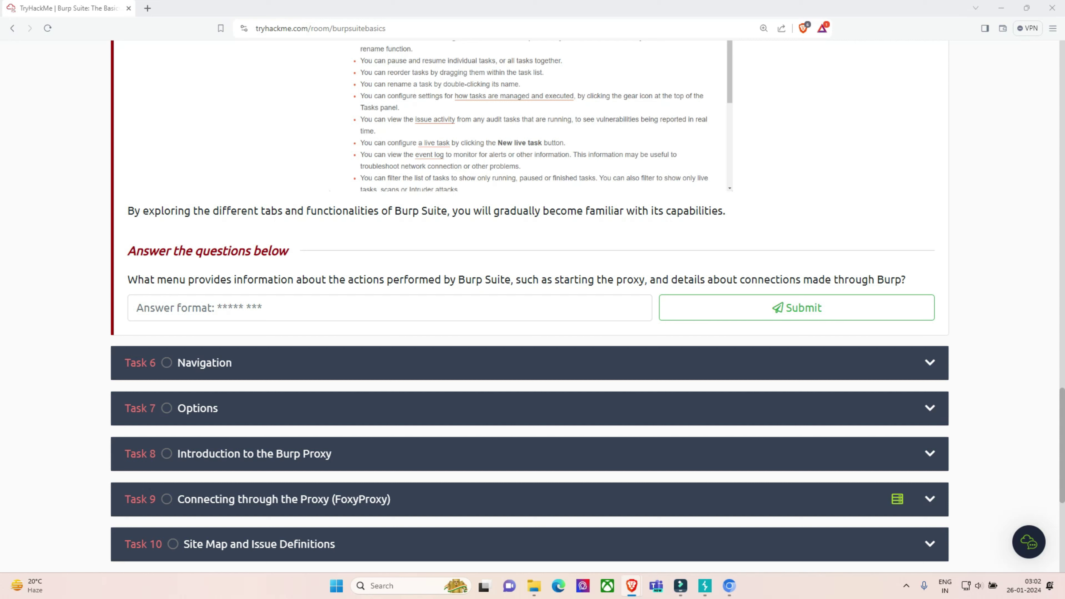
pyautogui.click(199, 307)
pyautogui.write('event ')
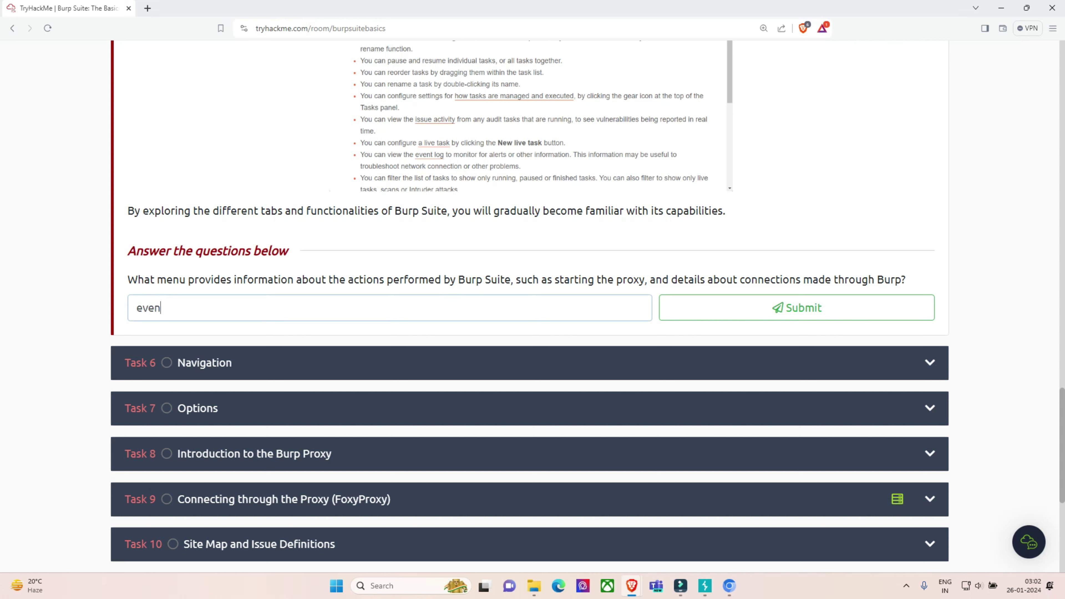
pyautogui.write('log')
pyautogui.press('Return')
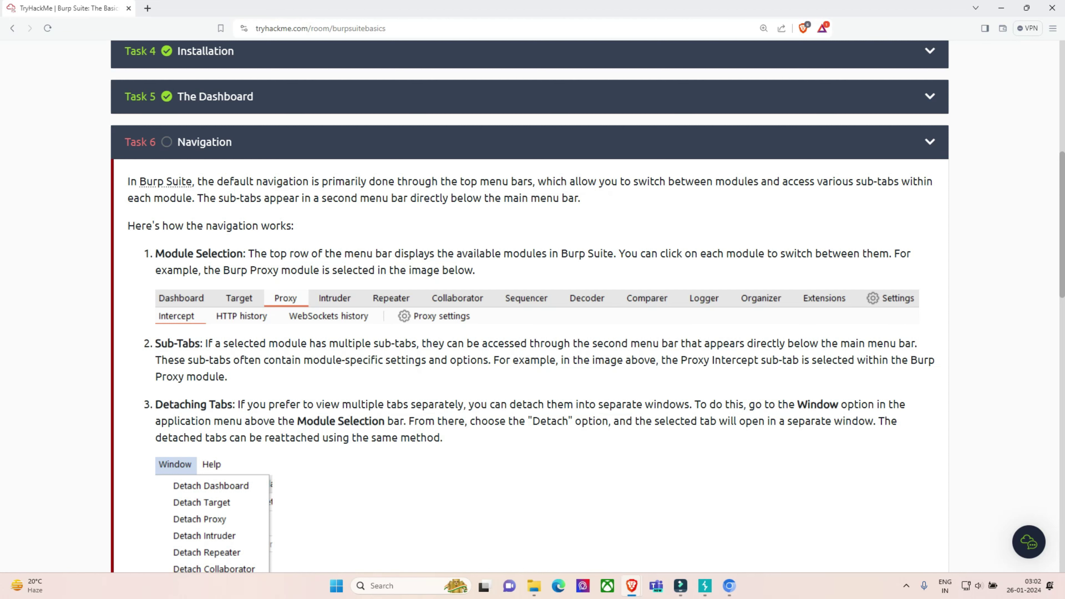
# Read Task 6's navigation and shortcut overview and submit "Proxy Tab" as the tab that Ctrl + Shift + P switches to
pyautogui.scroll(-3, 532, 306)
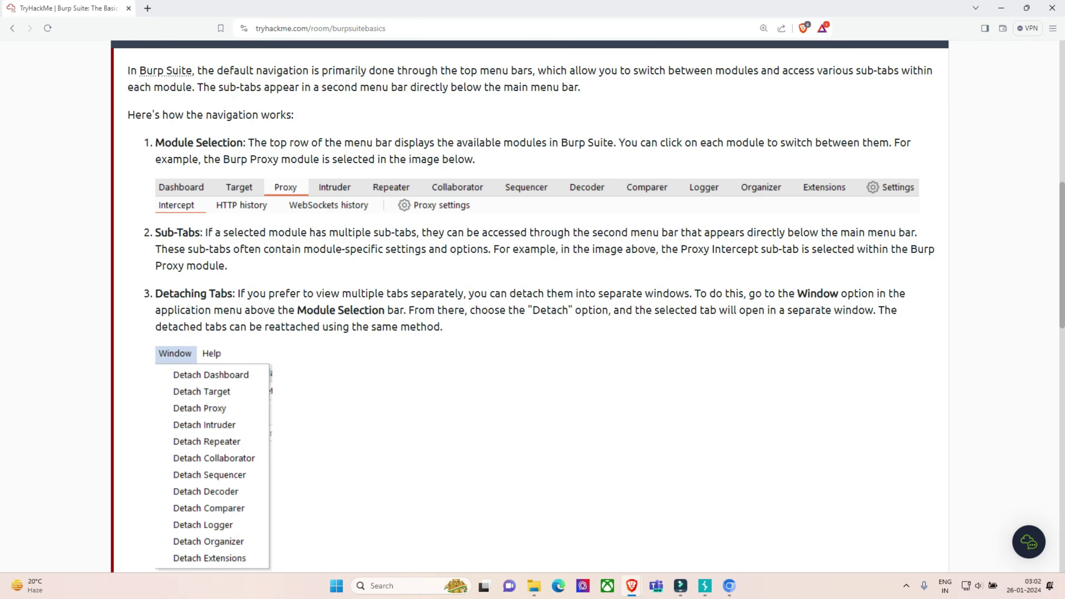
pyautogui.scroll(-4, 532, 306)
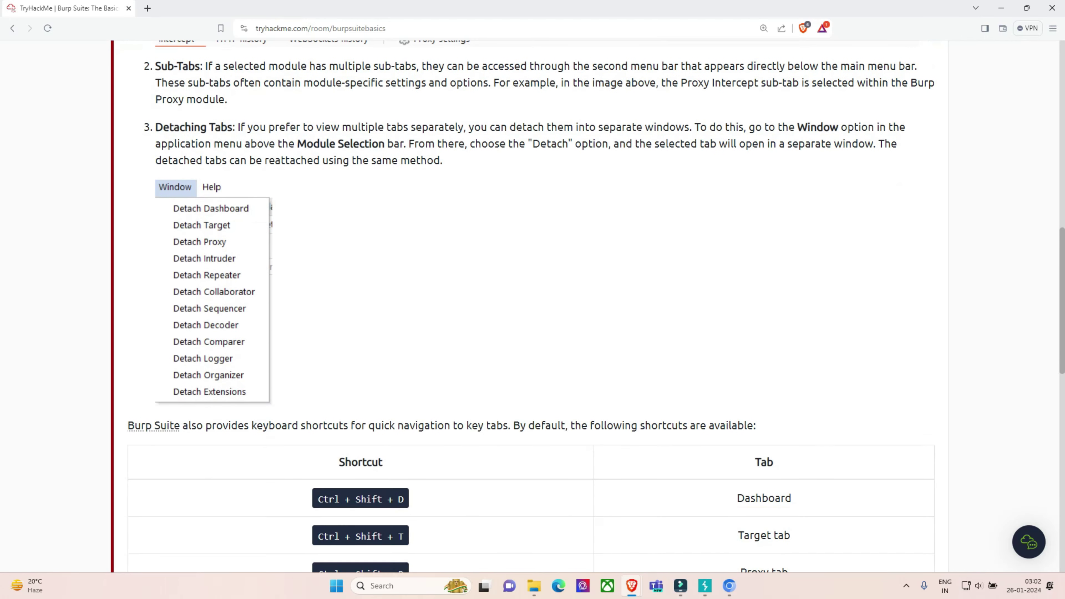
pyautogui.scroll(-5, 533, 306)
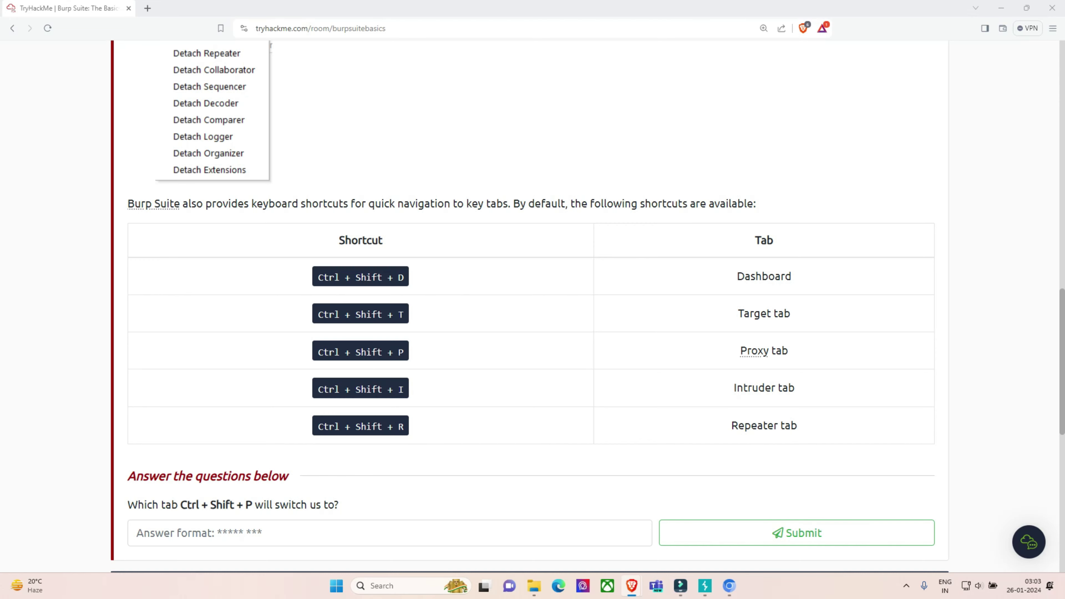
pyautogui.scroll(-1, 532, 307)
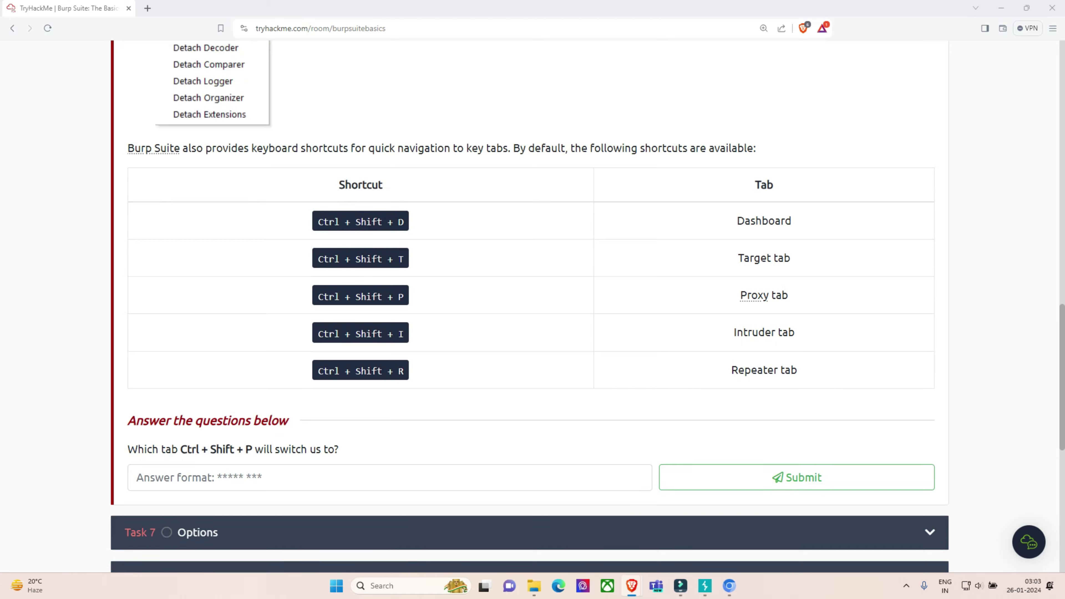
pyautogui.moveTo(340, 297); pyautogui.dragTo(318, 296)
pyautogui.click(389, 477)
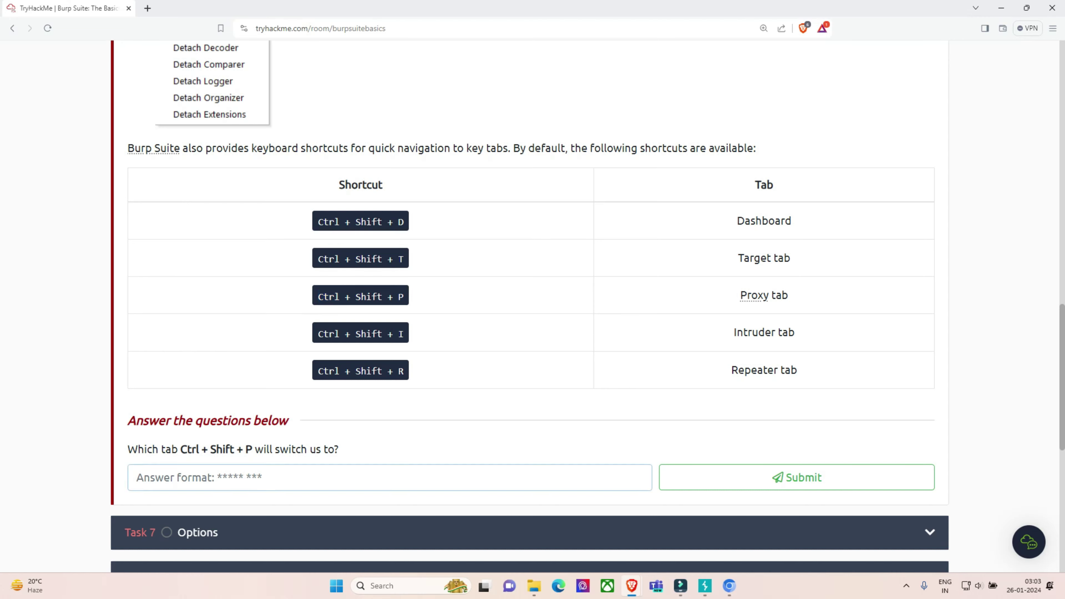
pyautogui.write('Proxy Tab')
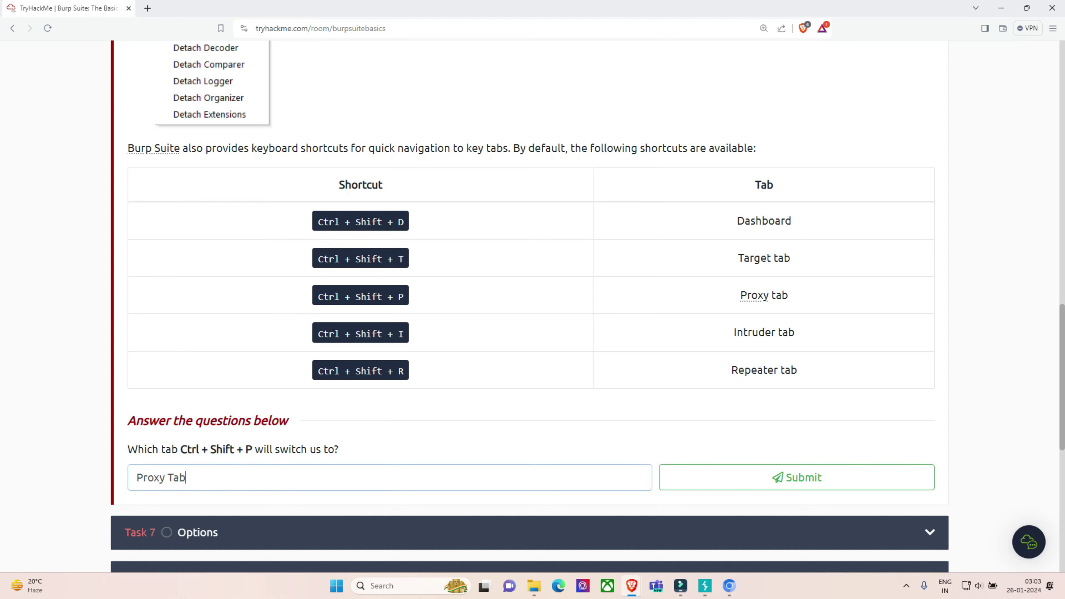
pyautogui.press('Return')
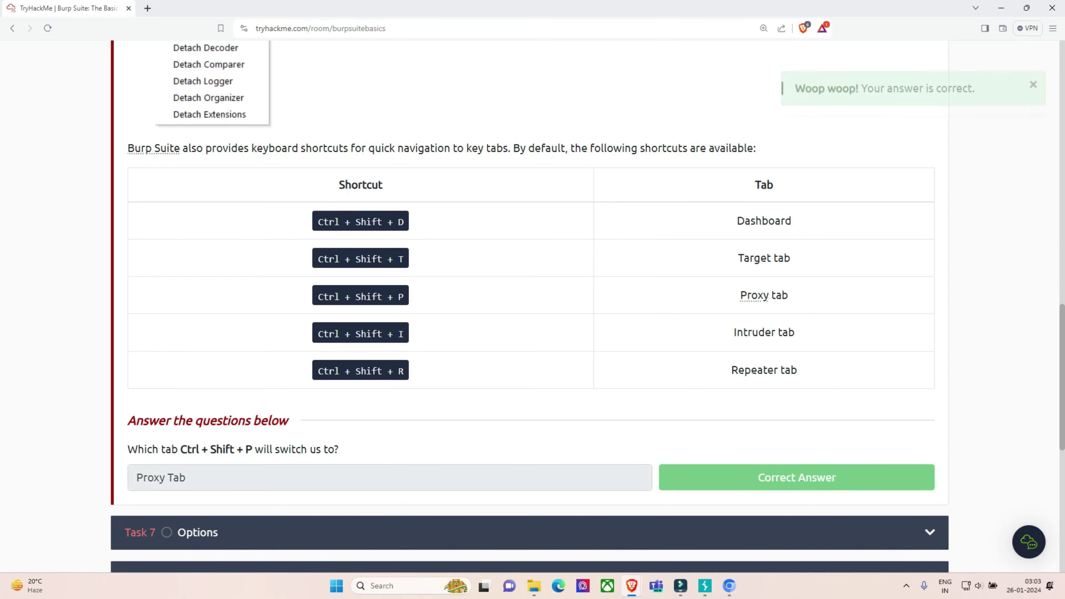
# Read through Task 7's explanation of global and project settings, the settings window and its questions
pyautogui.scroll(-2, 532, 294)
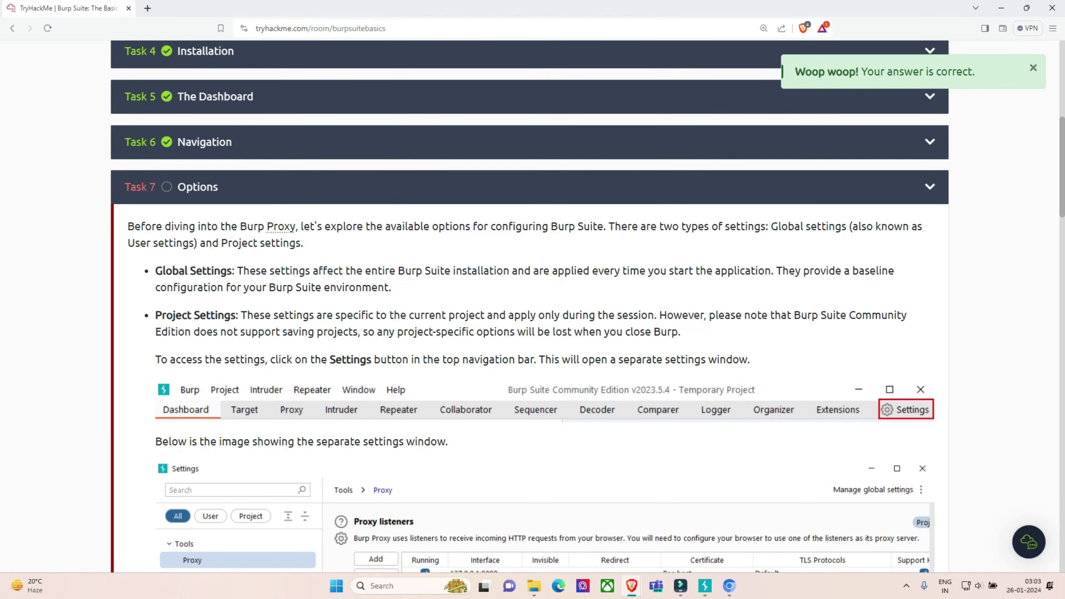
pyautogui.scroll(-4, 530, 306)
pyautogui.scroll(-2, 530, 306)
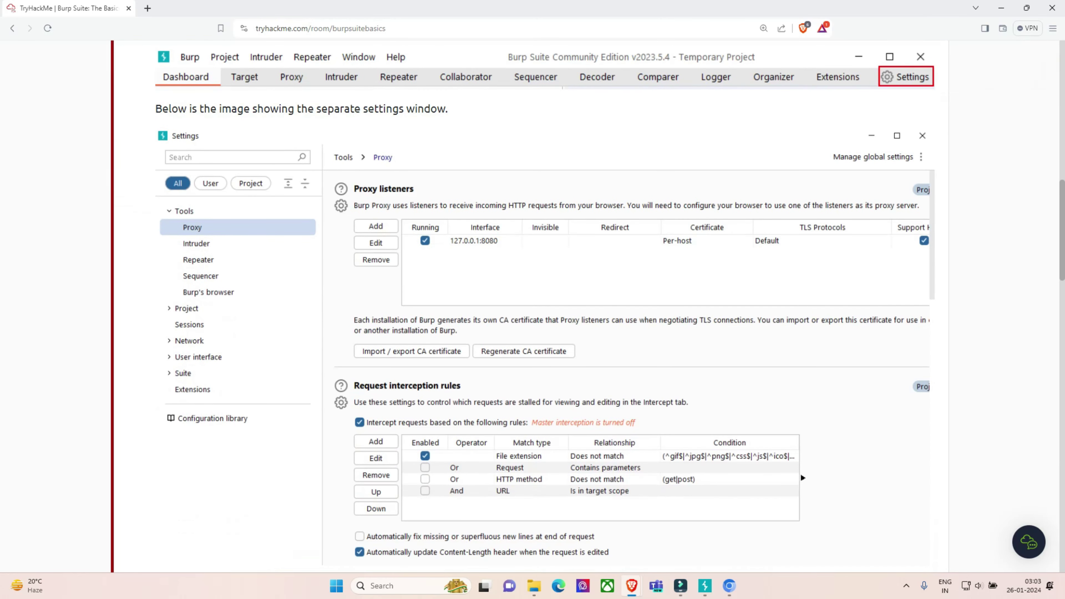
pyautogui.scroll(-8, 530, 306)
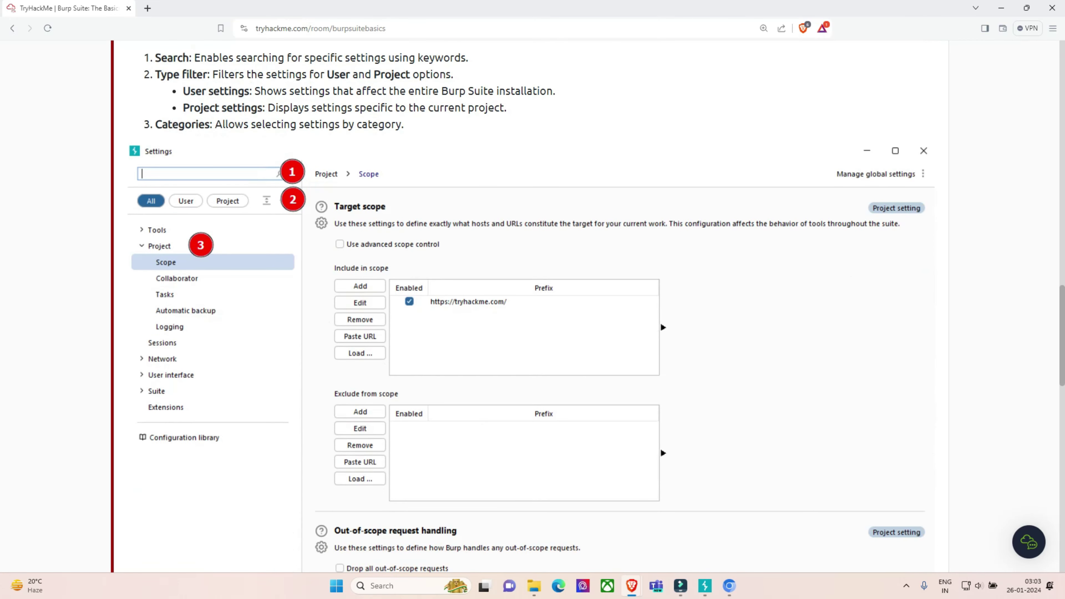
pyautogui.scroll(-2, 530, 306)
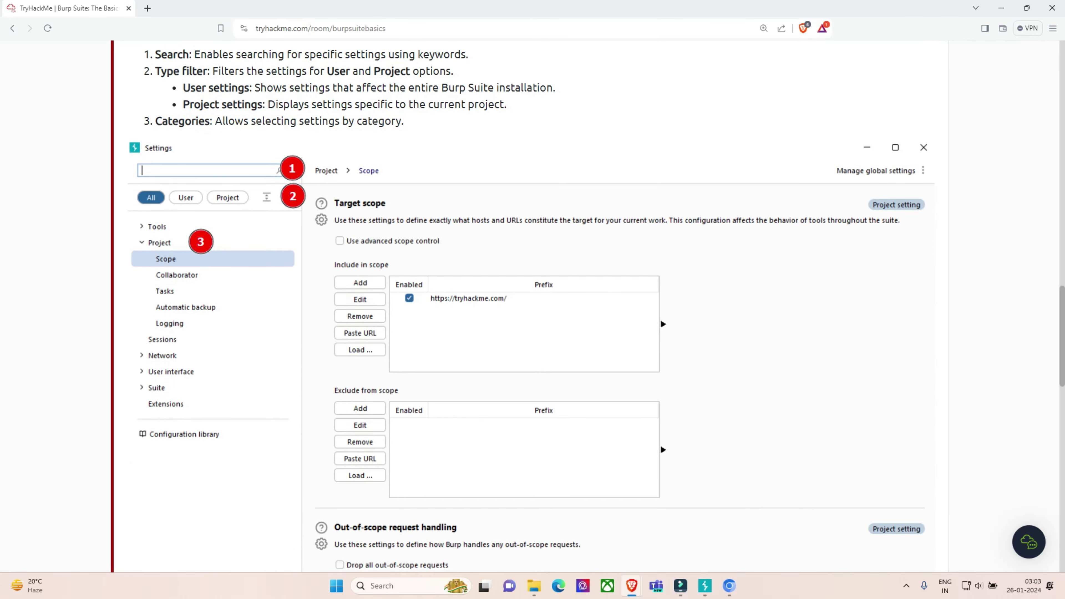
pyautogui.scroll(-5, 530, 306)
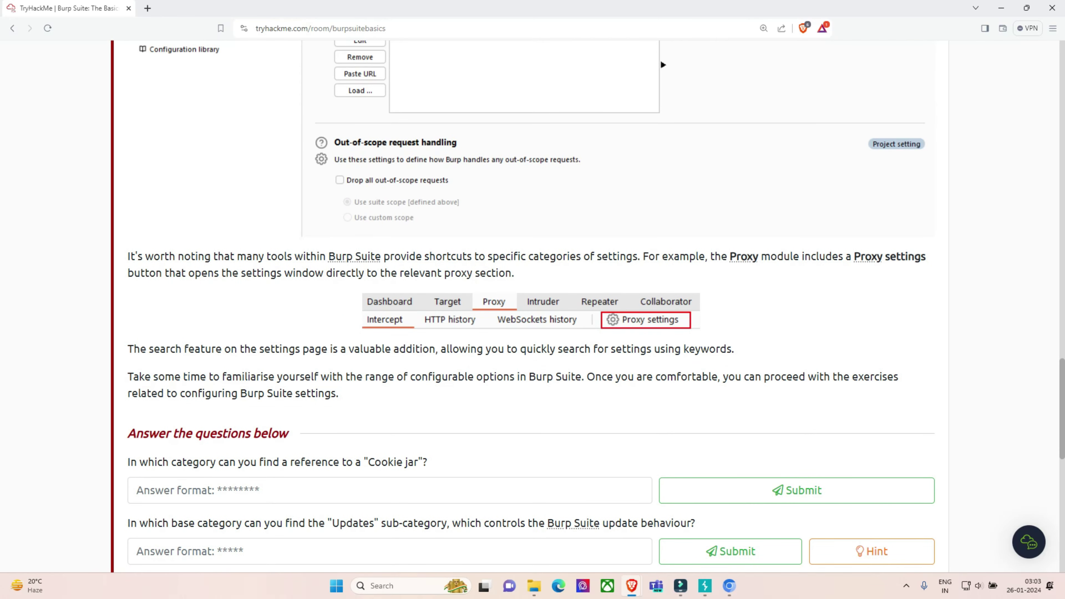
pyautogui.scroll(-3, 530, 306)
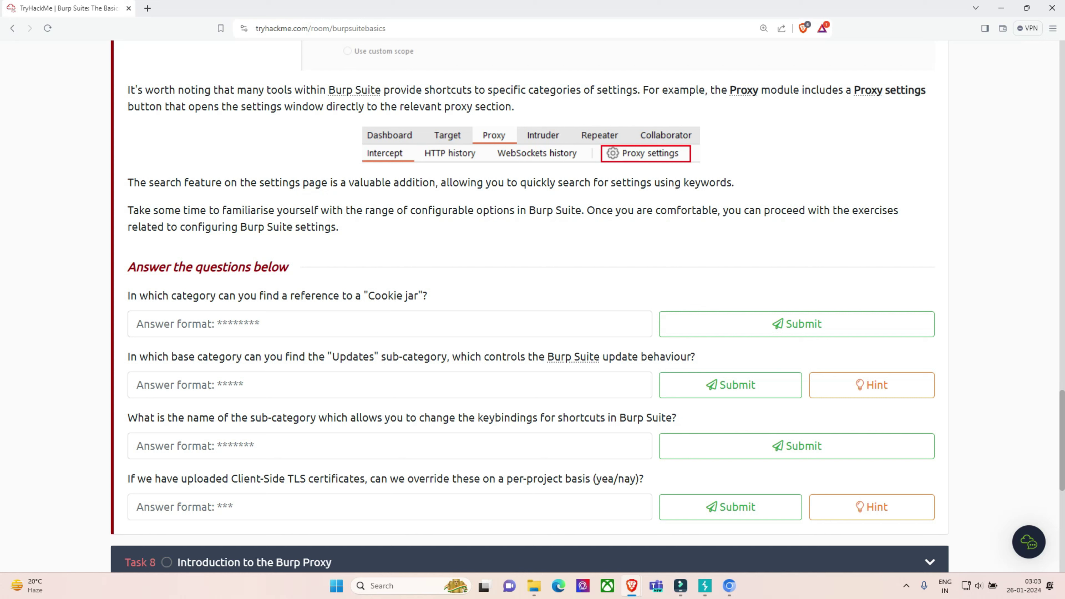
# Answer Task 7's "Cookie jar" category question, trying "Session" first and submitting "Sessions" as the corrected answer
pyautogui.click(390, 324)
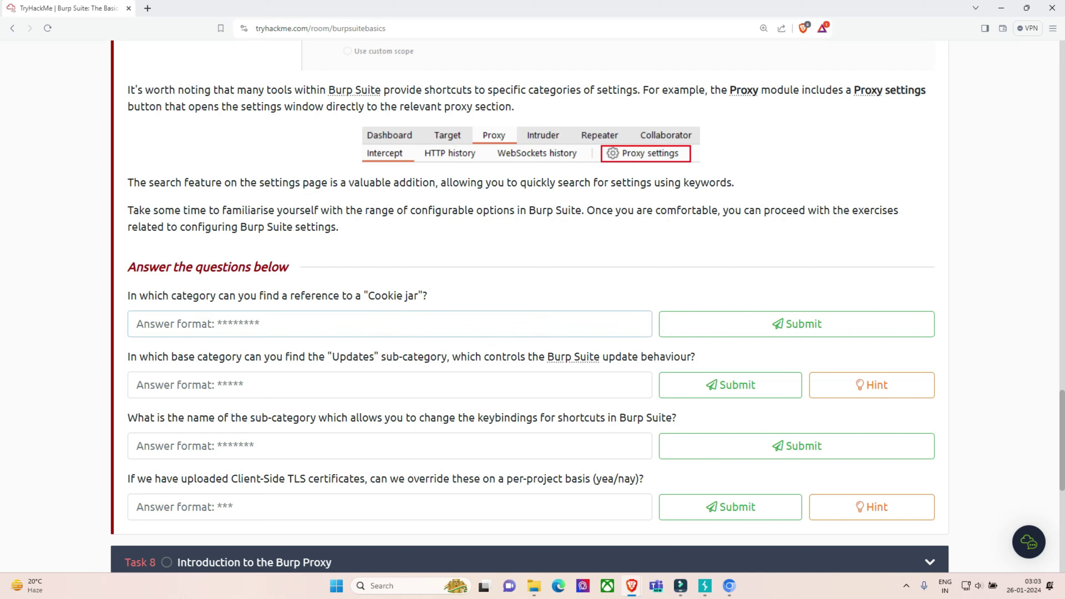
pyautogui.write('Session')
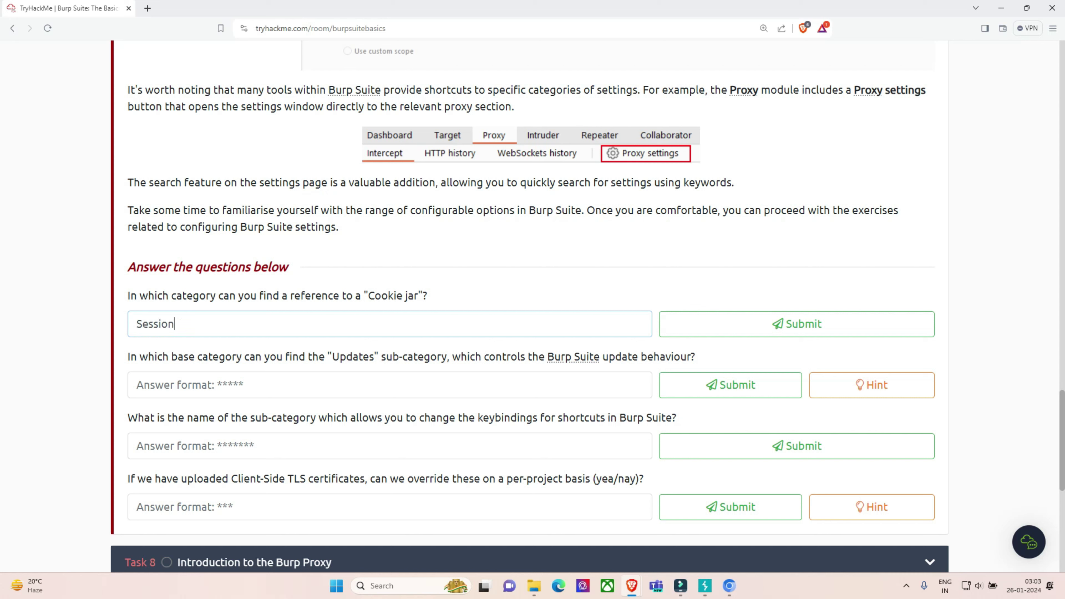
pyautogui.click(797, 324)
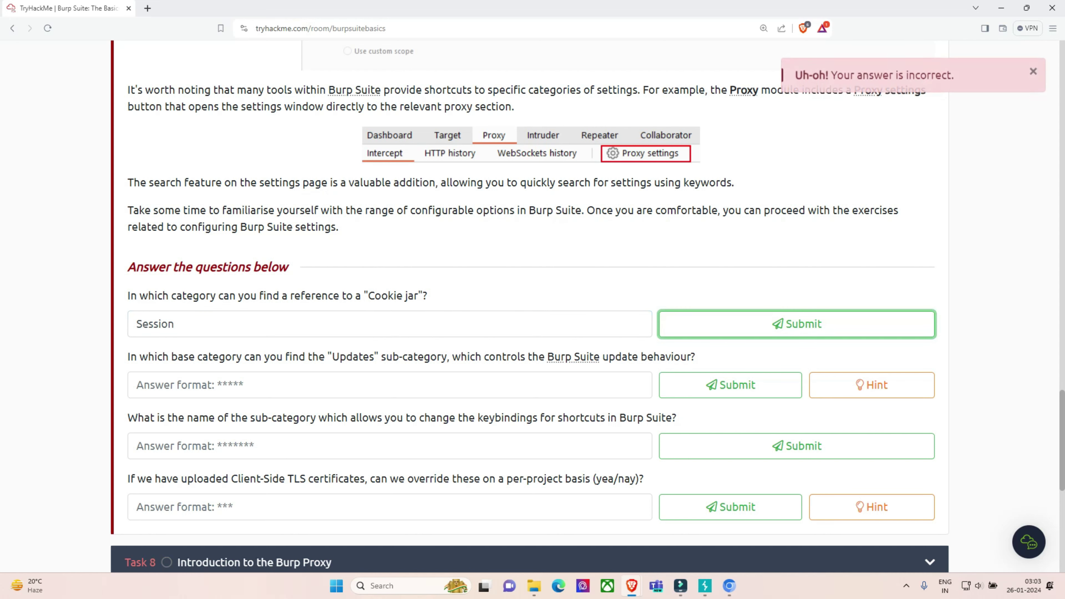
pyautogui.click(174, 323)
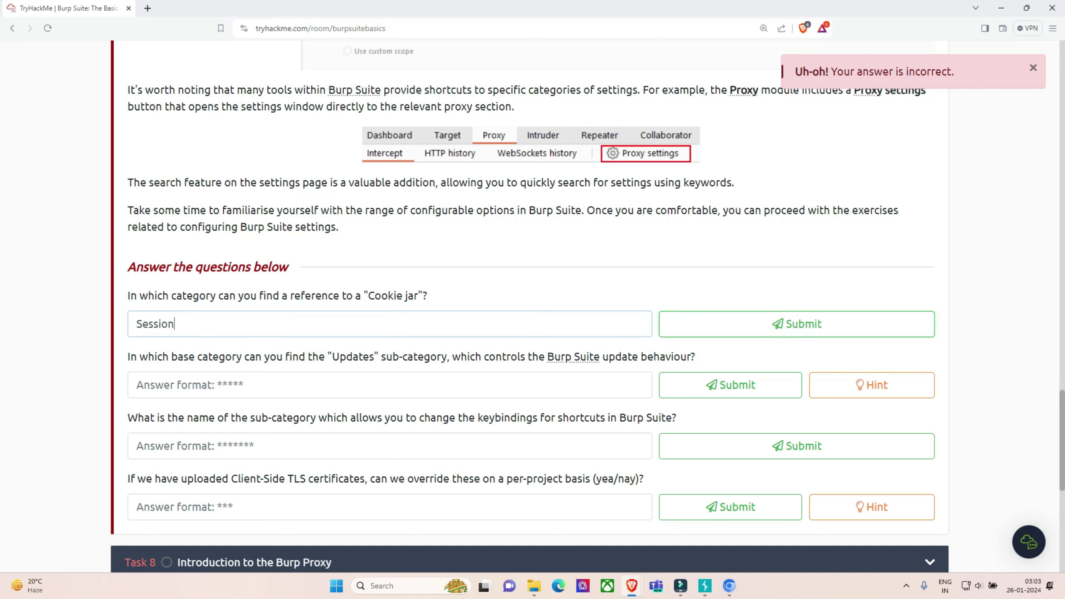
pyautogui.write('s')
pyautogui.press('Return')
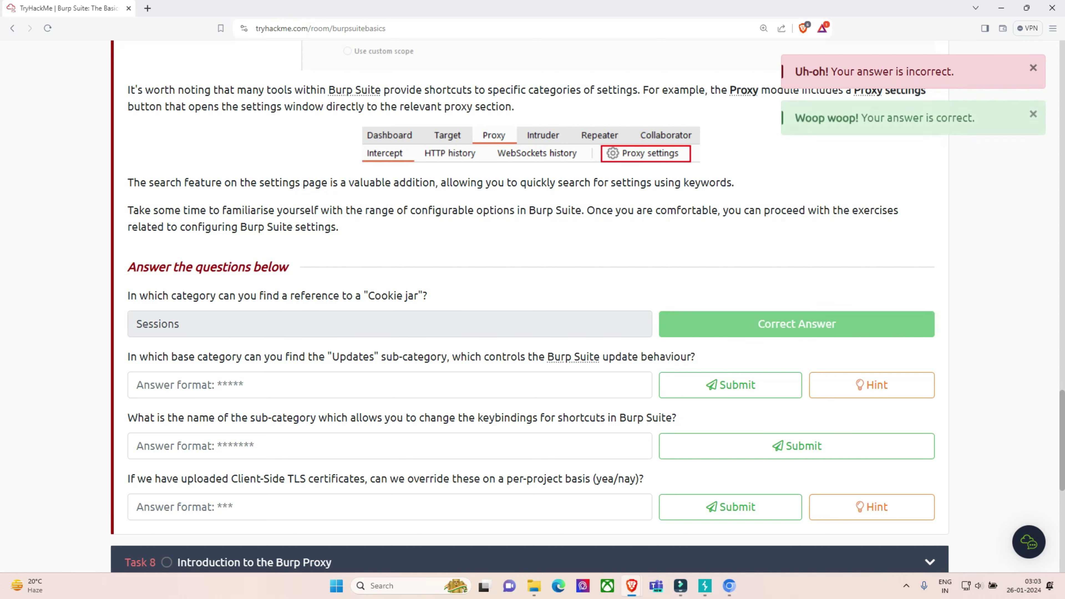
# Check the hint for the "Updates" sub-category question and submit "suite" as the base category
pyautogui.moveTo(130, 356); pyautogui.dragTo(665, 356)
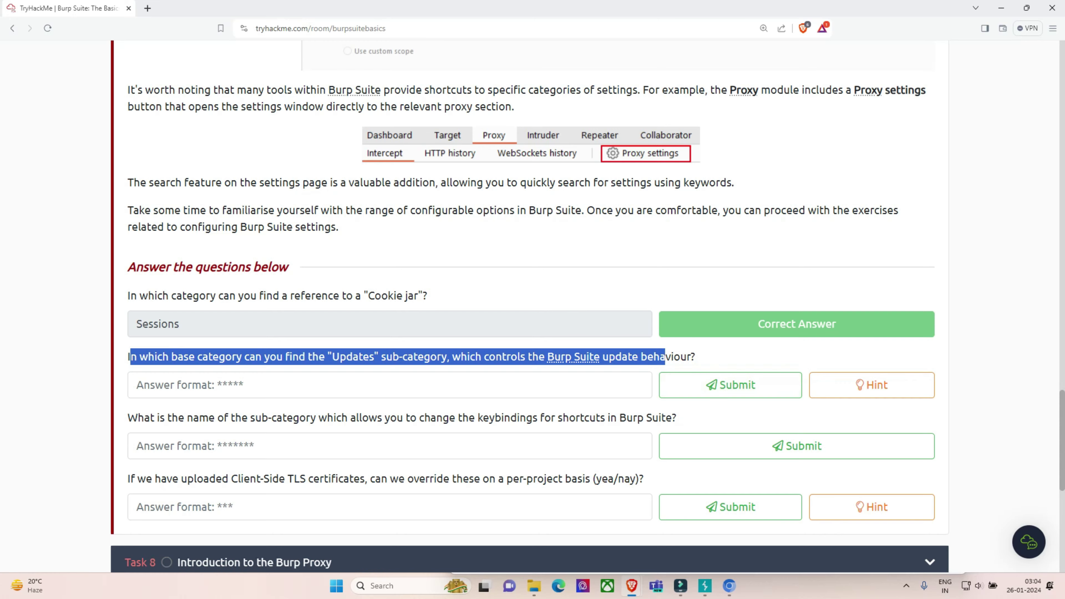
pyautogui.click(871, 385)
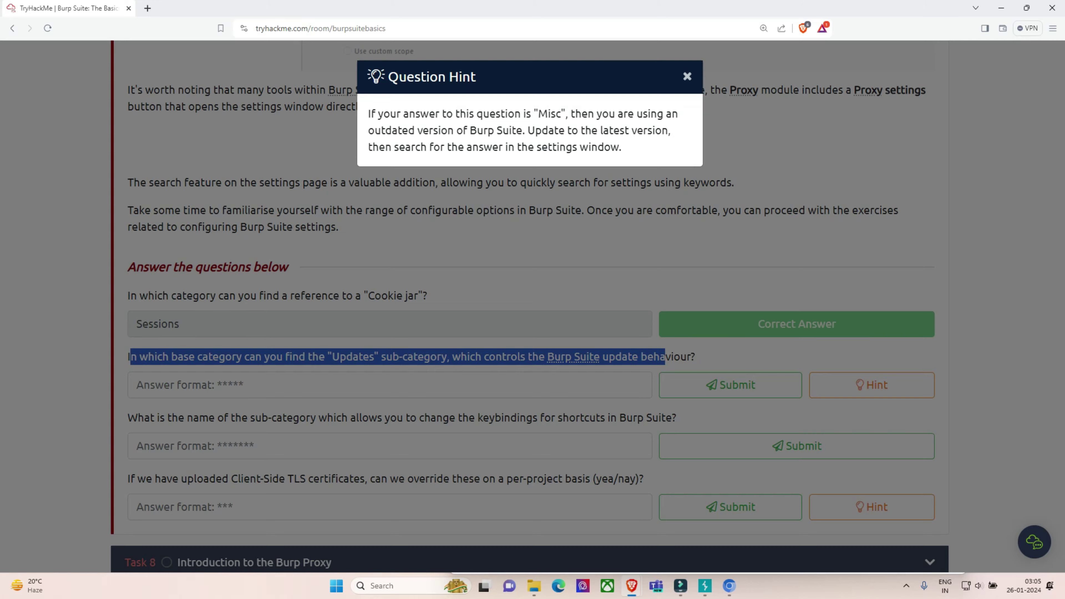
pyautogui.click(686, 76)
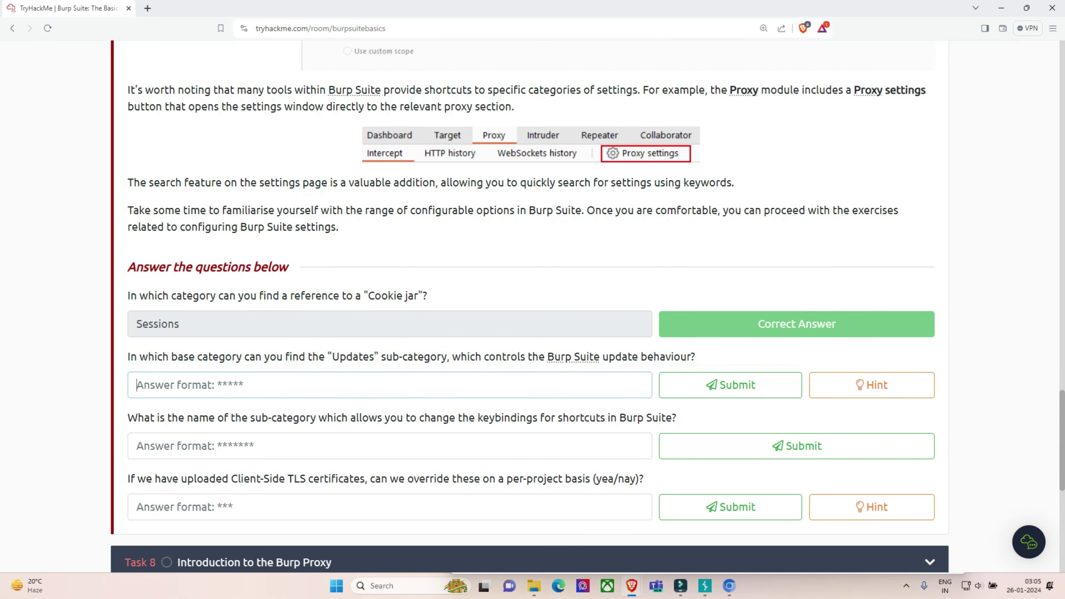
pyautogui.write('suite')
pyautogui.press('Return')
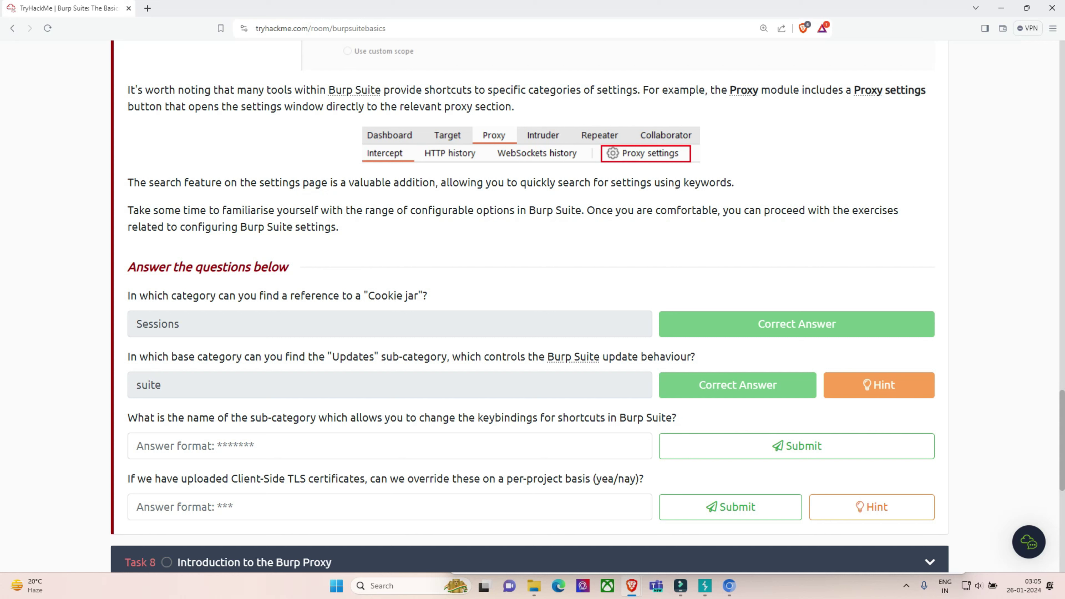
# Submit "hotkeys" as the sub-category for changing the shortcut keybindings in Burp Suite
pyautogui.click(389, 445)
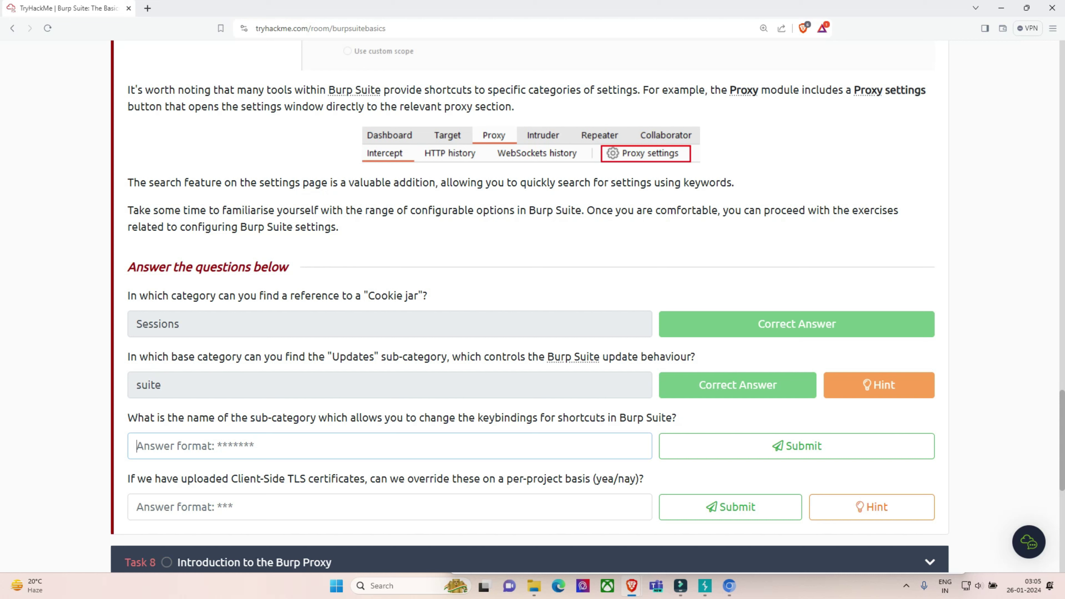
pyautogui.write('hotk')
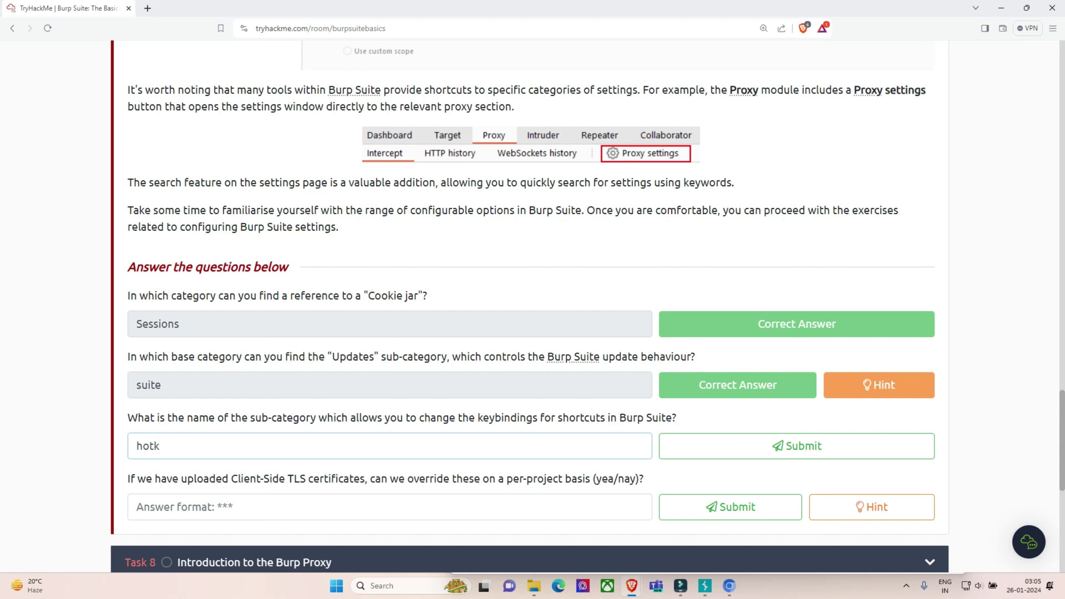
pyautogui.write('eys')
pyautogui.press('Return')
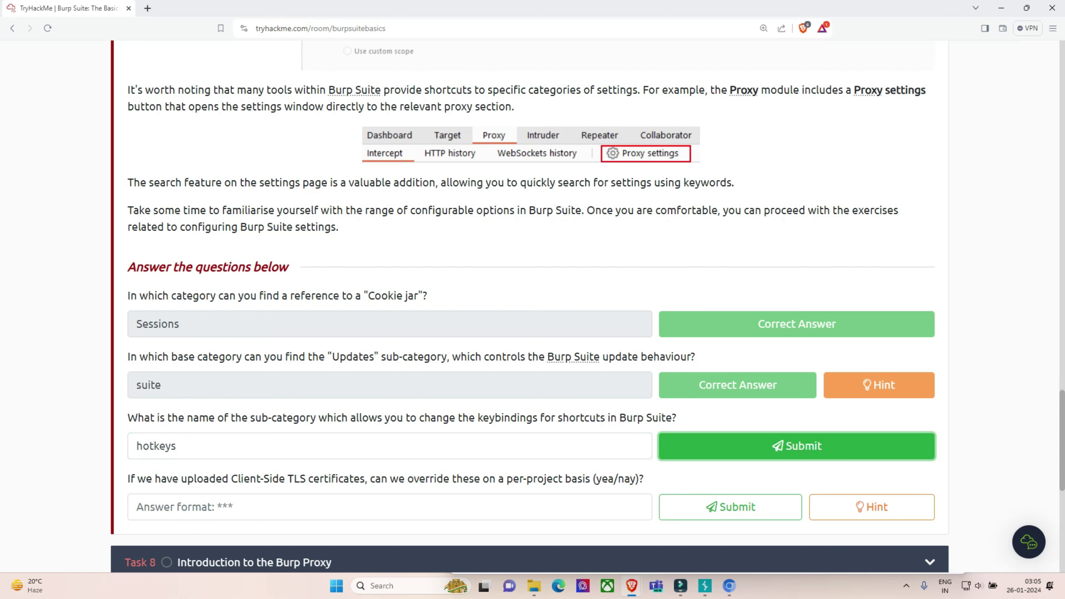
# Submit "yea" for the question about overriding Client-Side TLS certificates on a per-project basis
pyautogui.scroll(-4, 532, 306)
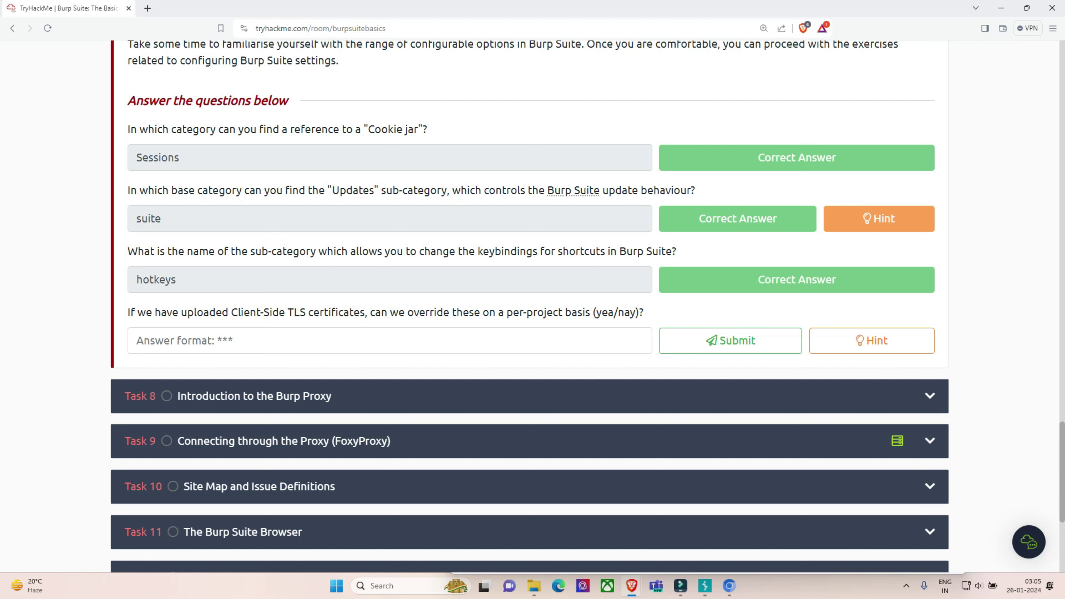
pyautogui.click(389, 340)
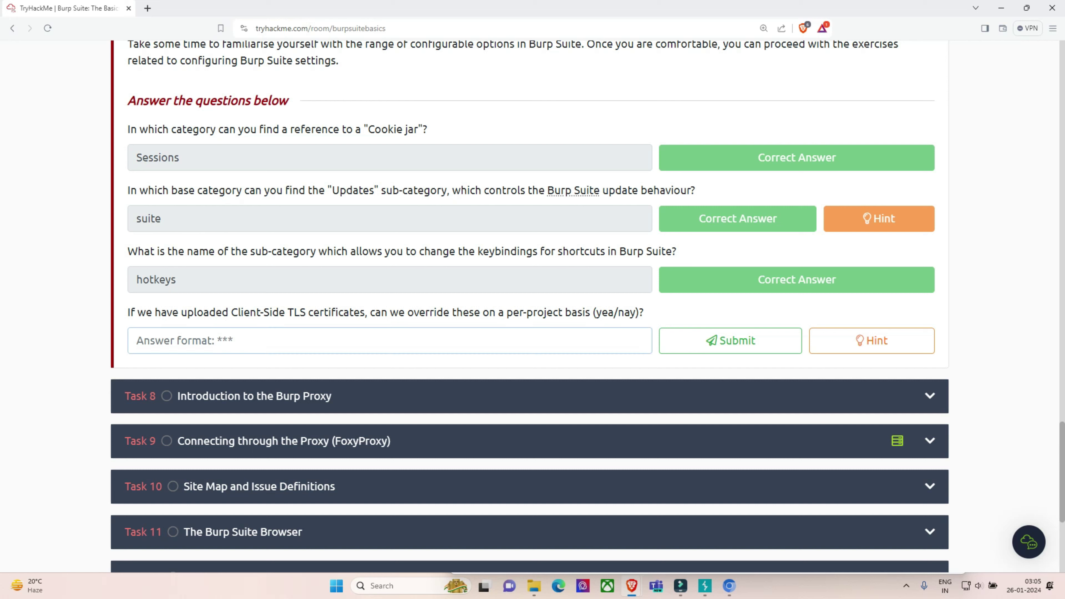
pyautogui.write('yea')
pyautogui.press('Return')
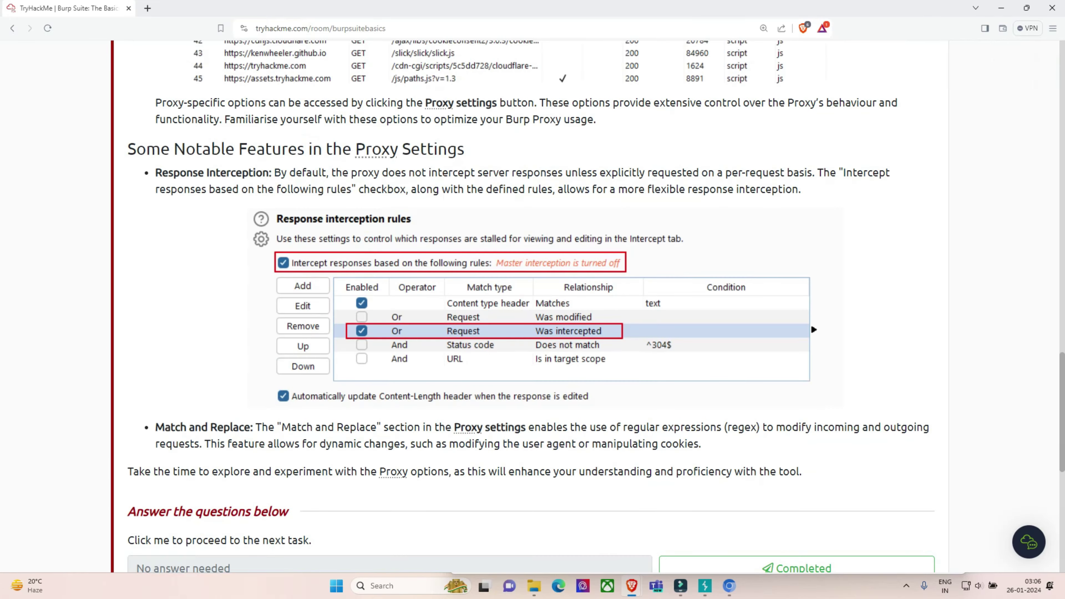
# Review Task 8's introduction to the Burp Proxy and mark the task as completed
pyautogui.scroll(4, 529, 306)
pyautogui.scroll(-8, 530, 306)
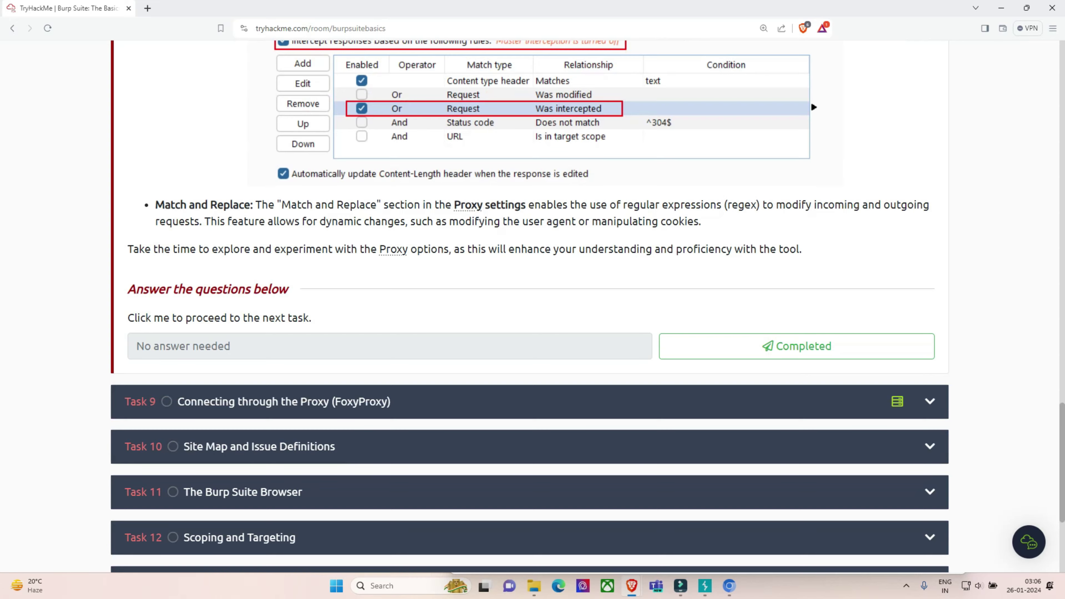
pyautogui.click(797, 346)
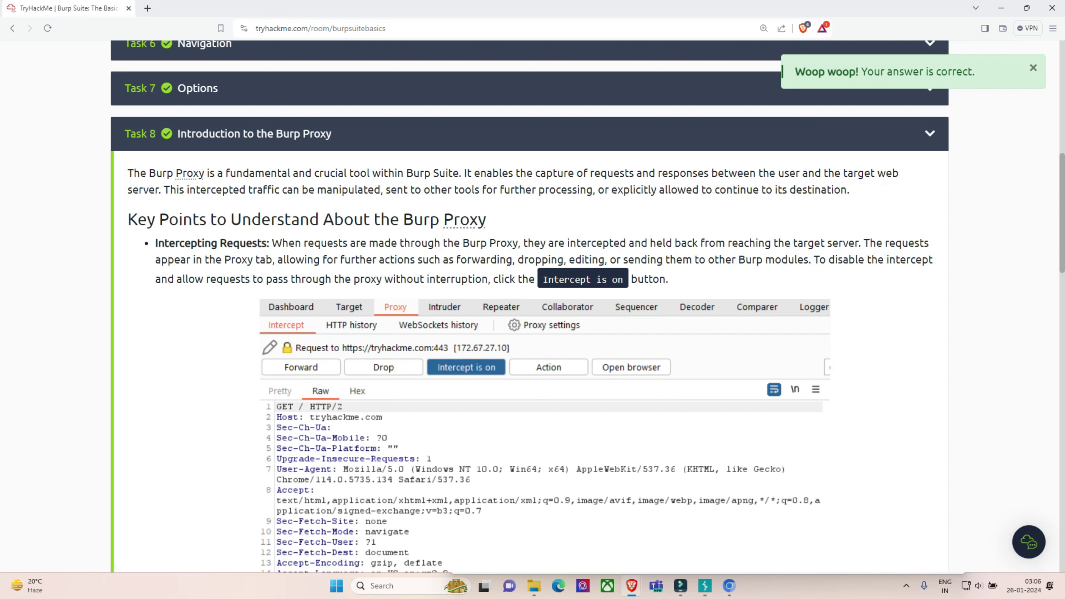
# Read through Task 9 on connecting through the proxy with FoxyProxy and mark the task as completed
pyautogui.scroll(-6, 532, 306)
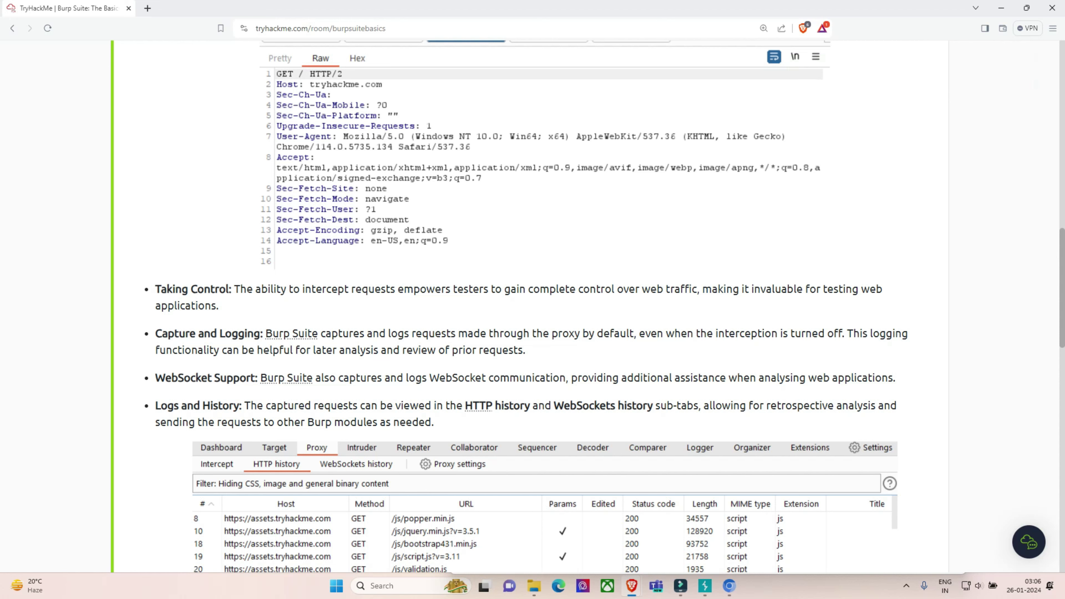
pyautogui.scroll(-5, 533, 306)
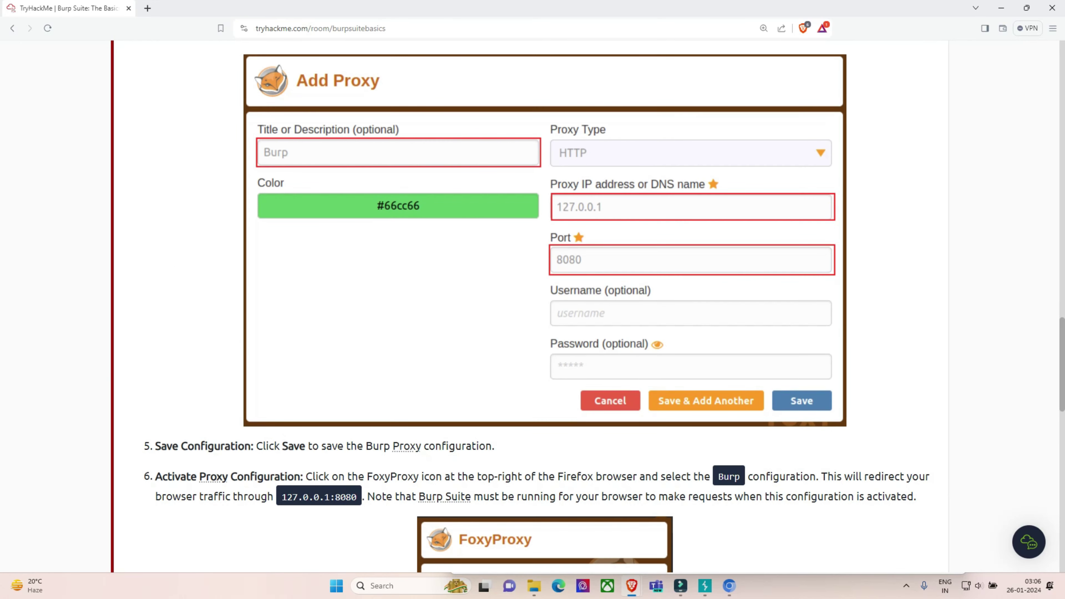
pyautogui.scroll(1, 532, 306)
pyautogui.scroll(-4, 532, 306)
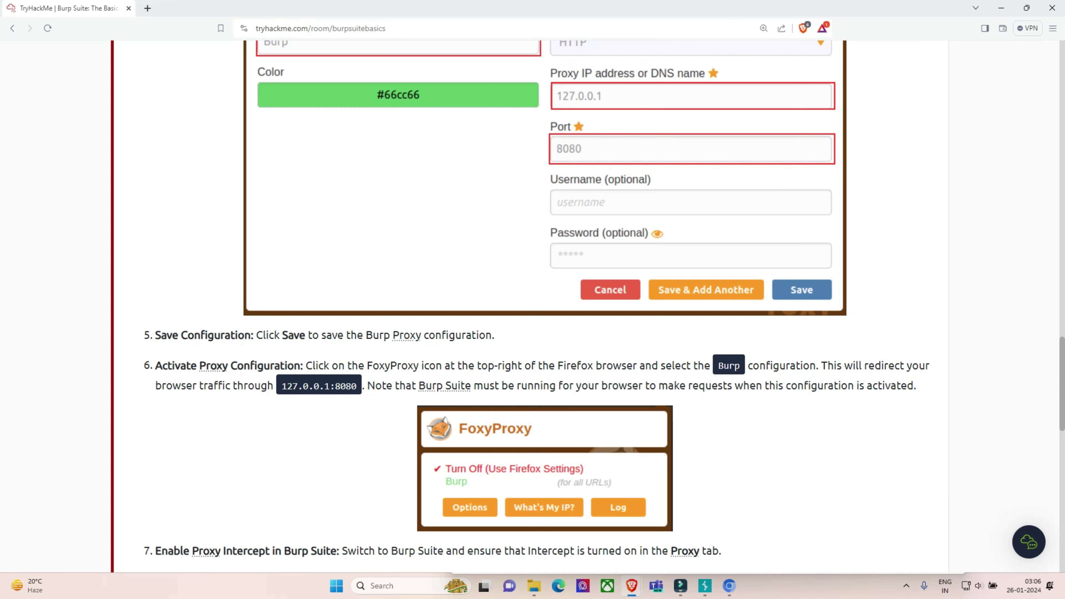
pyautogui.scroll(-8, 533, 306)
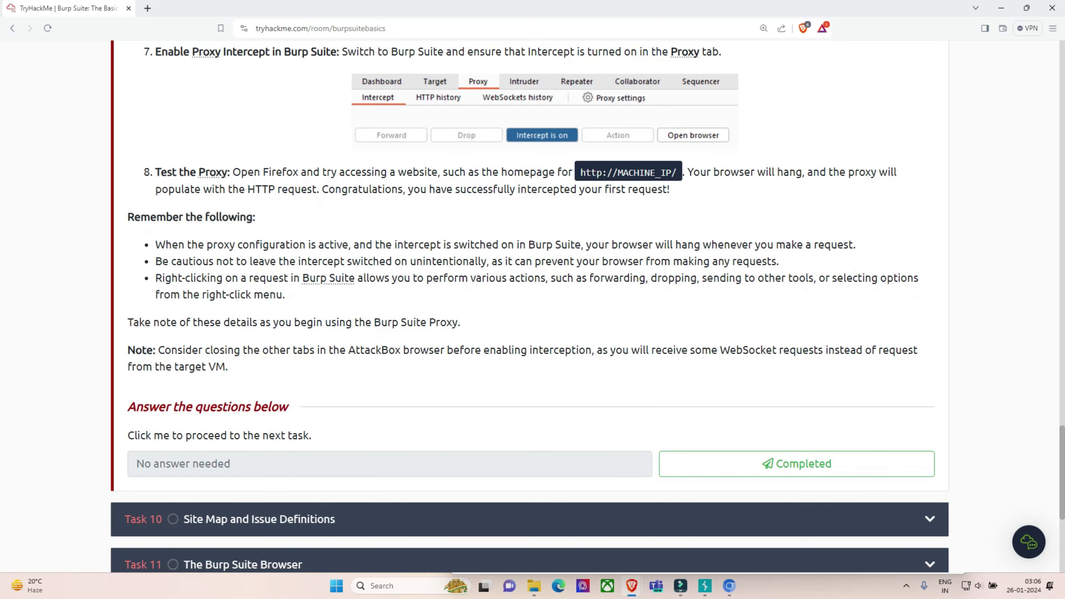
pyautogui.click(796, 464)
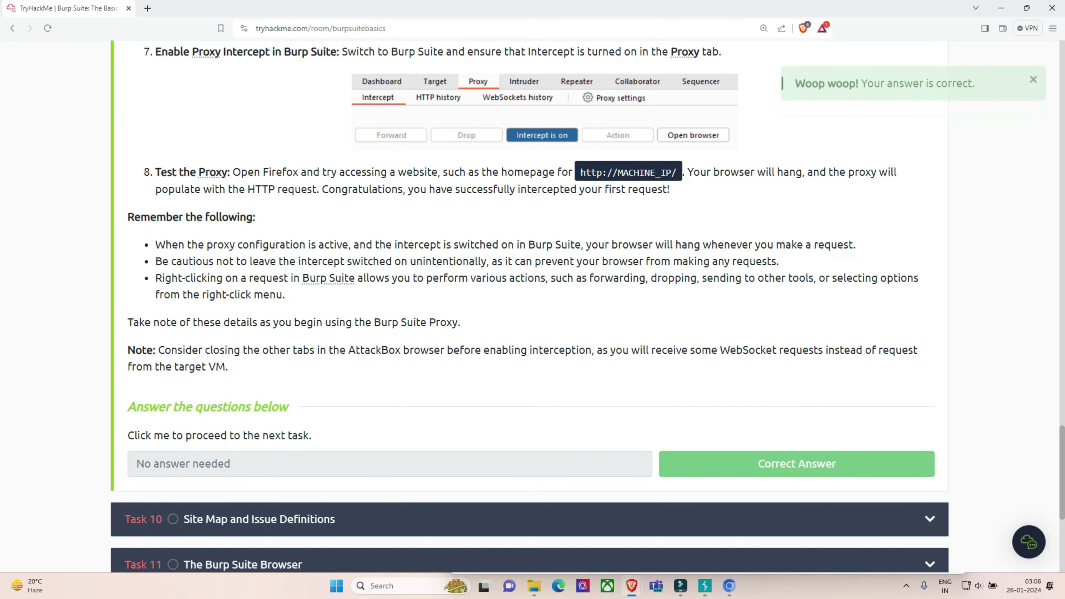
# Read Task 10 on the site map and issue definitions, including its flag question
pyautogui.scroll(-5, 530, 306)
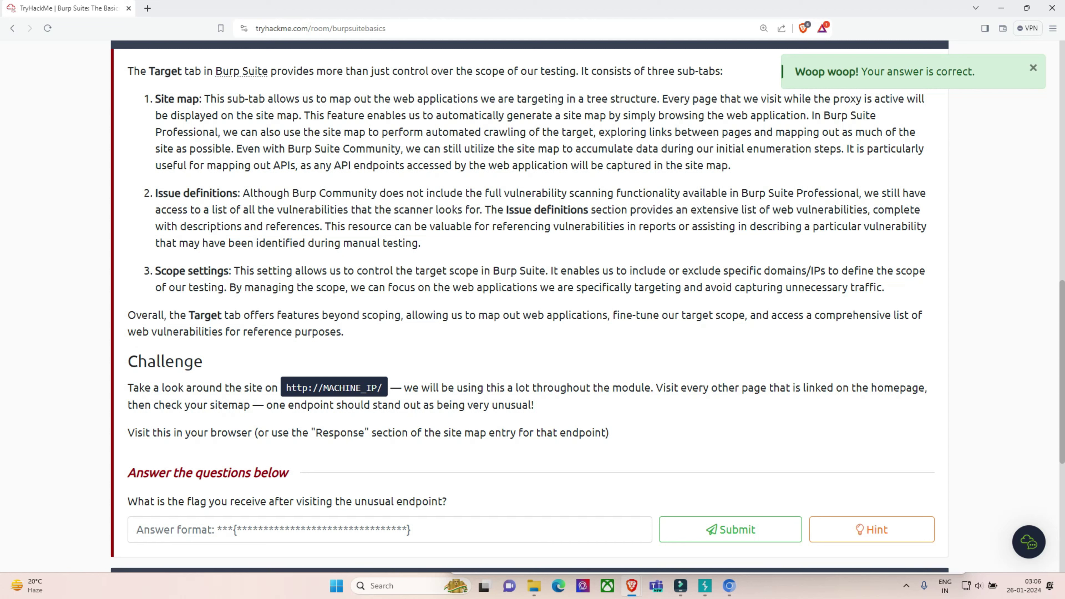
pyautogui.scroll(3, 530, 306)
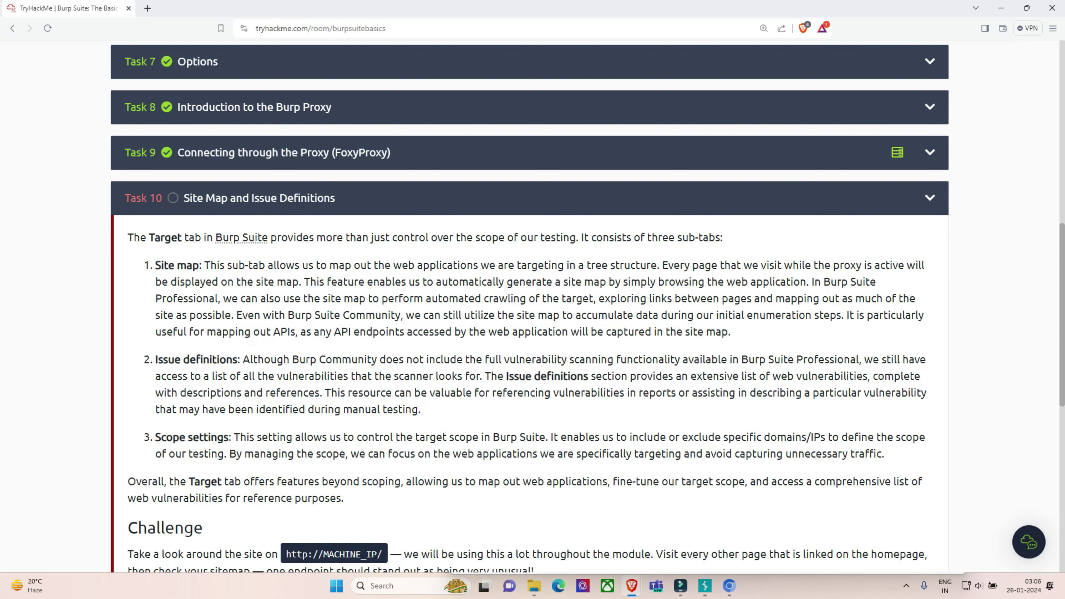
# Look through Task 1's introduction at the start of the room and collapse it again
pyautogui.scroll(10, 530, 306)
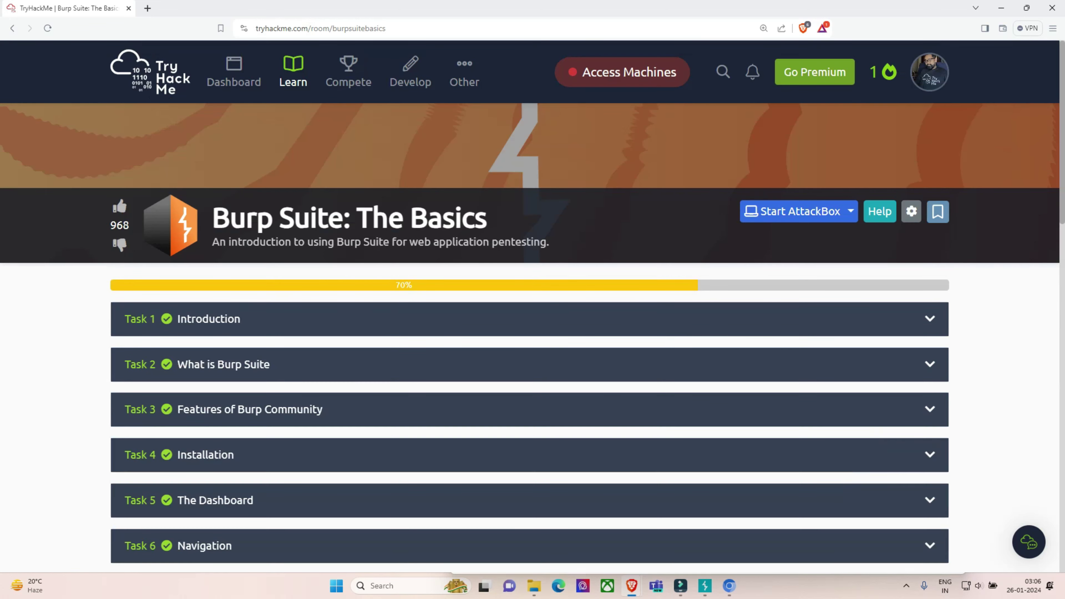
pyautogui.click(530, 319)
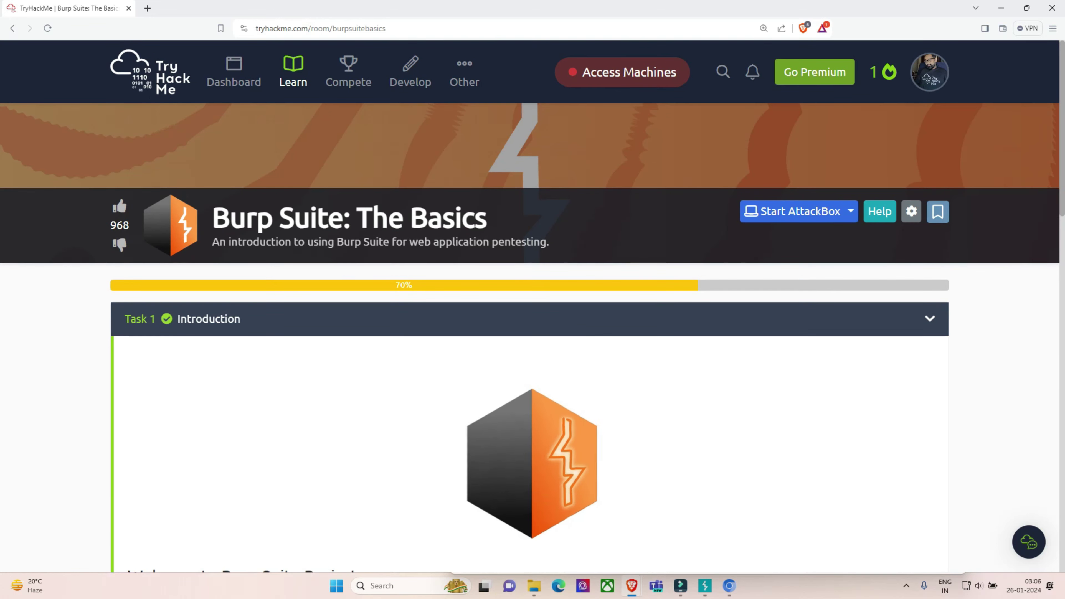
pyautogui.scroll(-7, 530, 306)
pyautogui.scroll(6, 530, 306)
pyautogui.scroll(2, 529, 307)
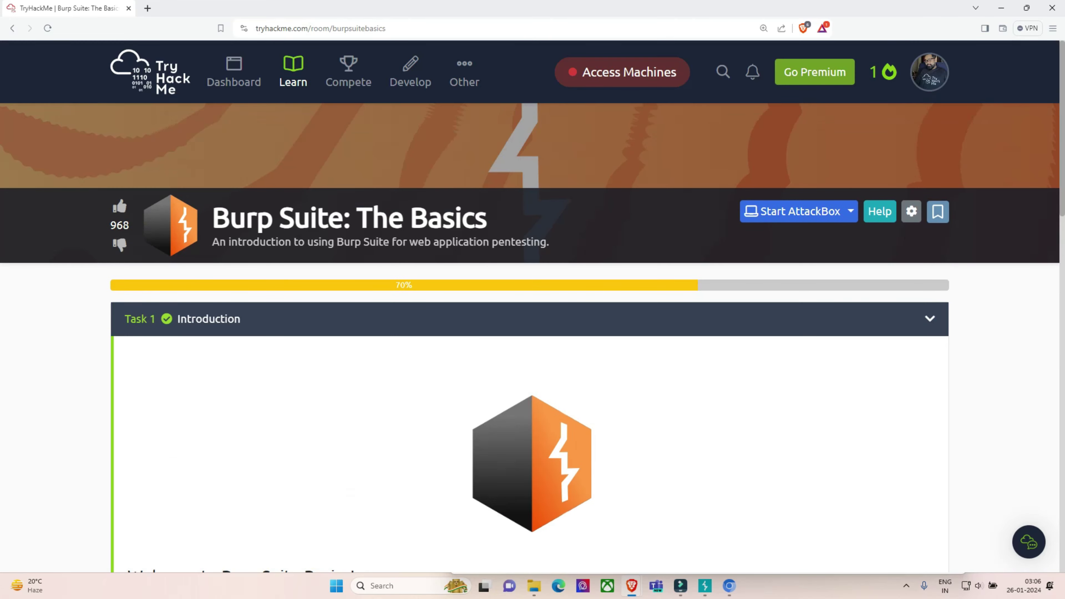
pyautogui.click(529, 316)
# Reopen Task 10 and examine its challenge and answer field for the unusual endpoint's flag
pyautogui.scroll(-4, 529, 306)
pyautogui.scroll(-8, 530, 306)
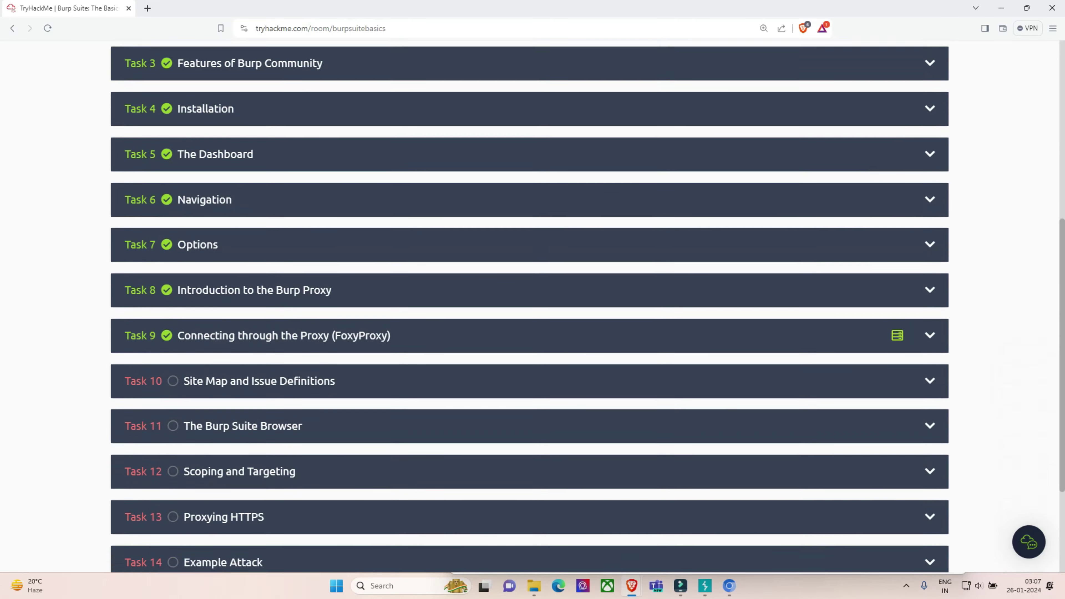
pyautogui.click(530, 225)
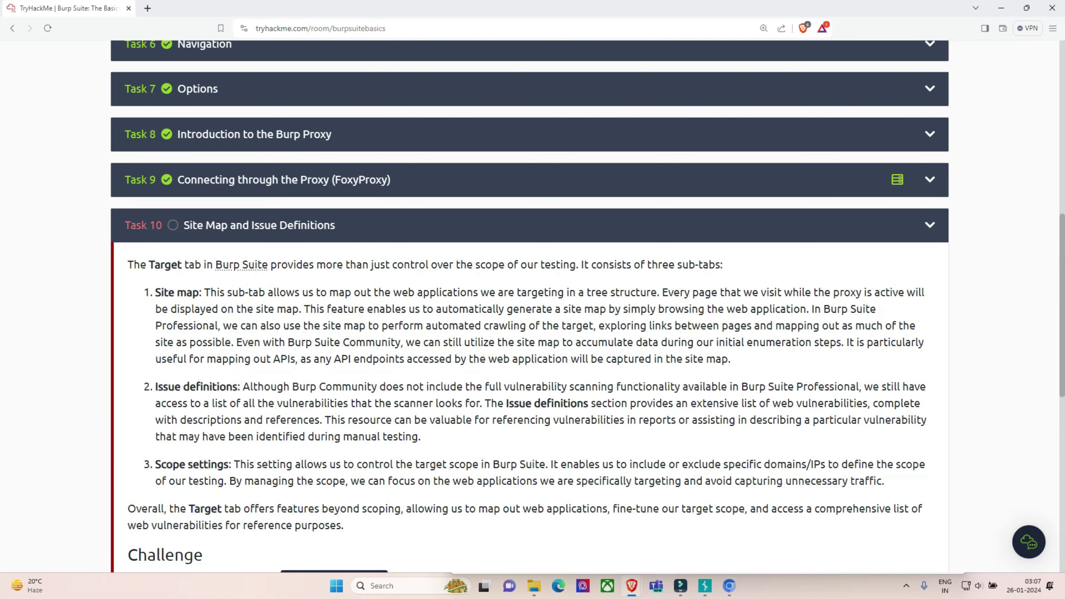
pyautogui.scroll(-1, 530, 306)
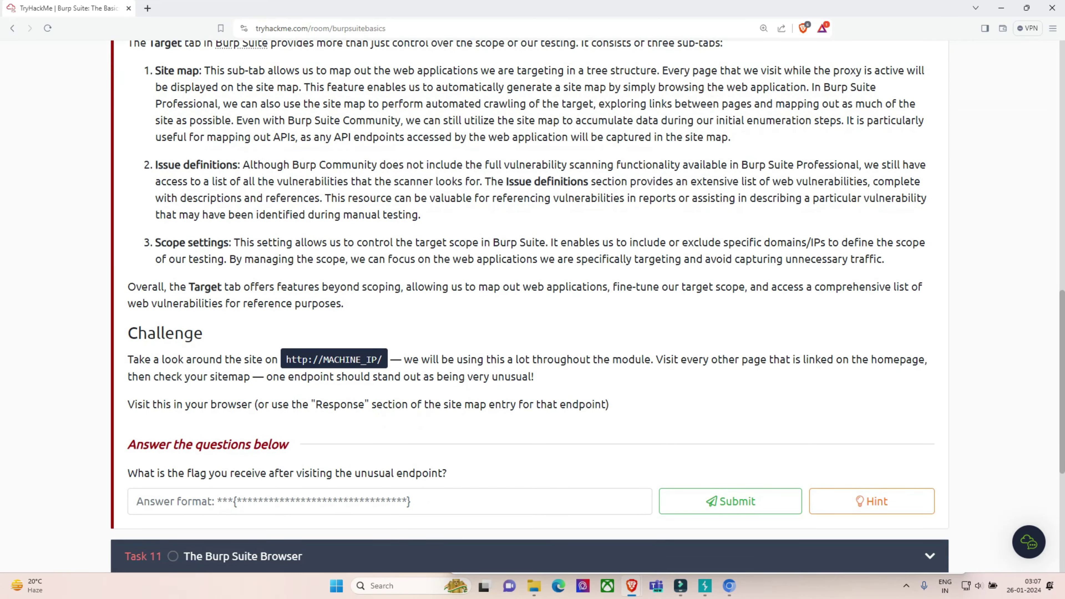
pyautogui.scroll(-3, 530, 306)
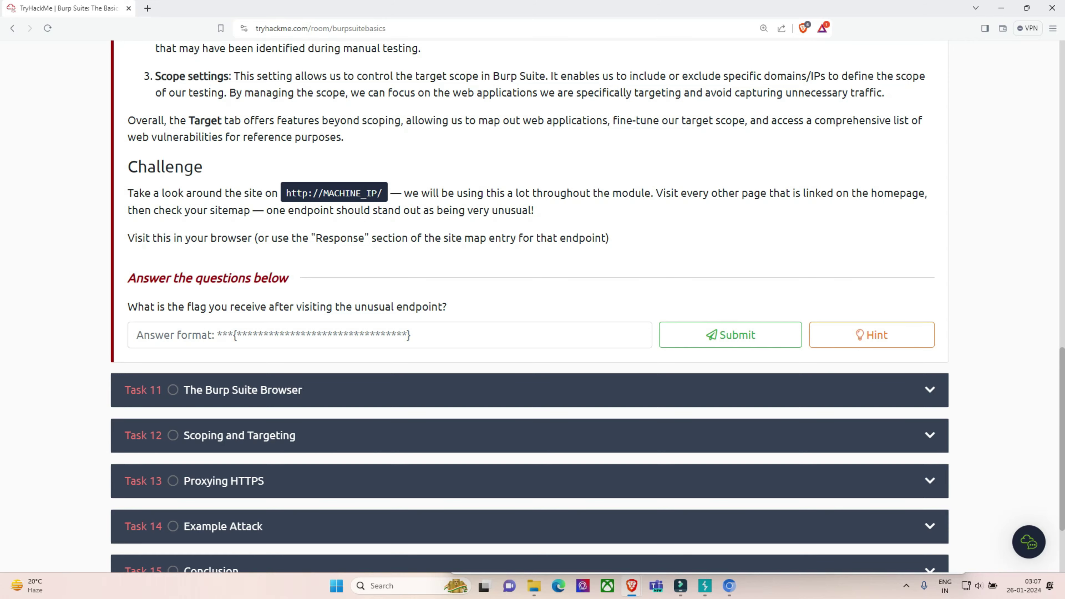
# Review Task 11 about the Burp Suite Browser and mark it as completed
pyautogui.click(530, 390)
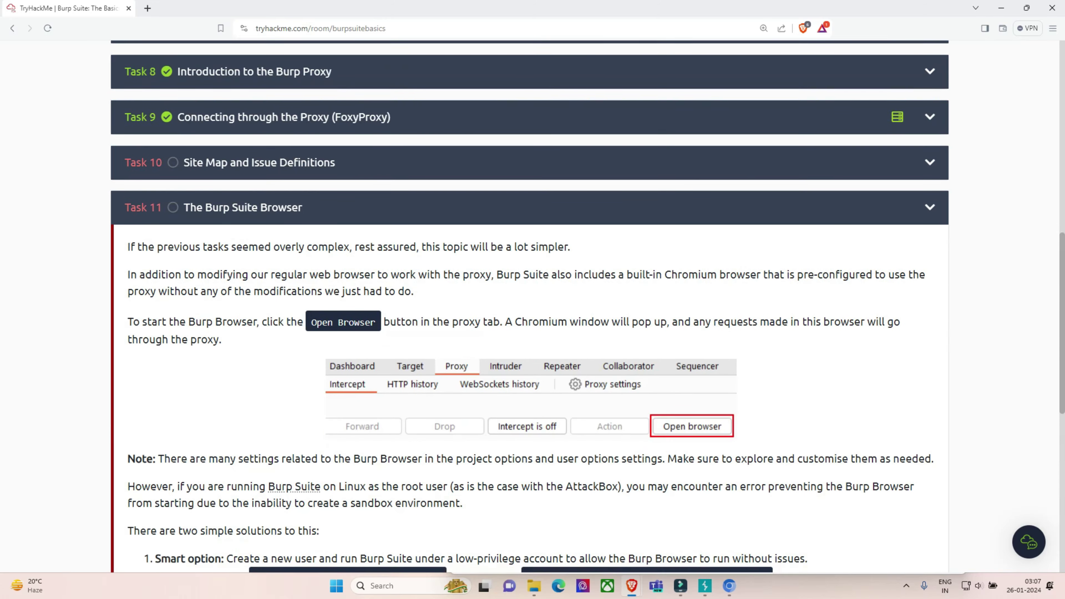
pyautogui.scroll(-6, 530, 306)
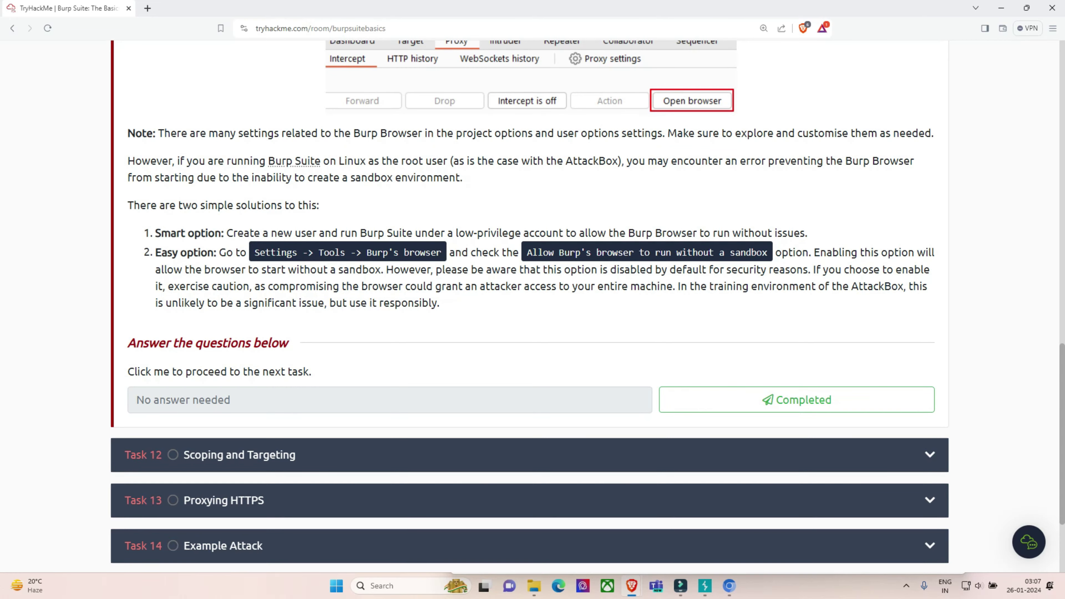
pyautogui.click(796, 400)
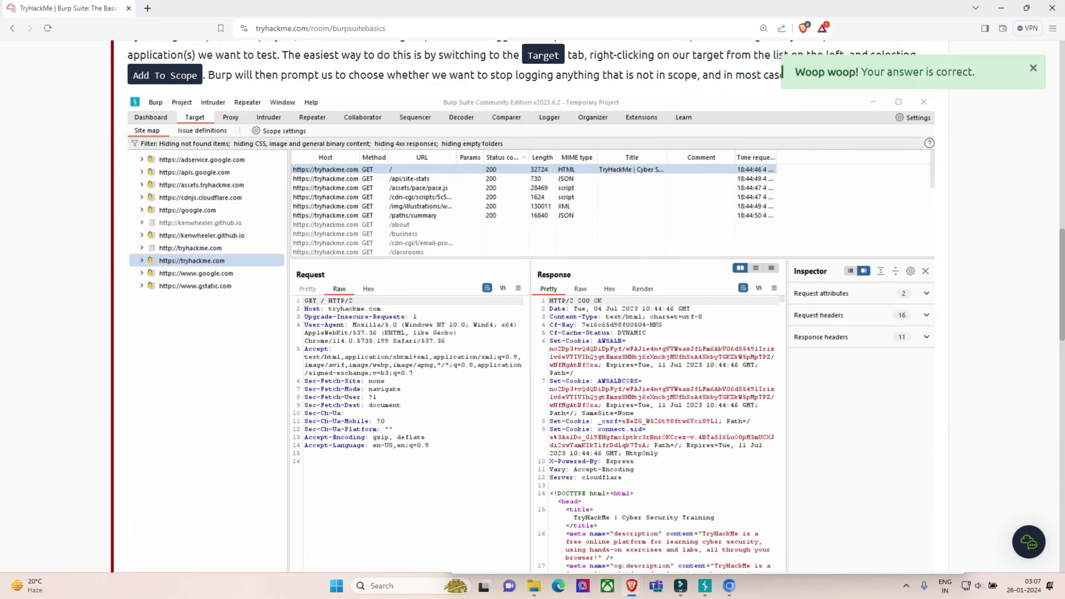
# Mark Task 12, Scoping and Targeting, and Task 13, Proxying HTTPS, as completed
pyautogui.scroll(-20, 530, 306)
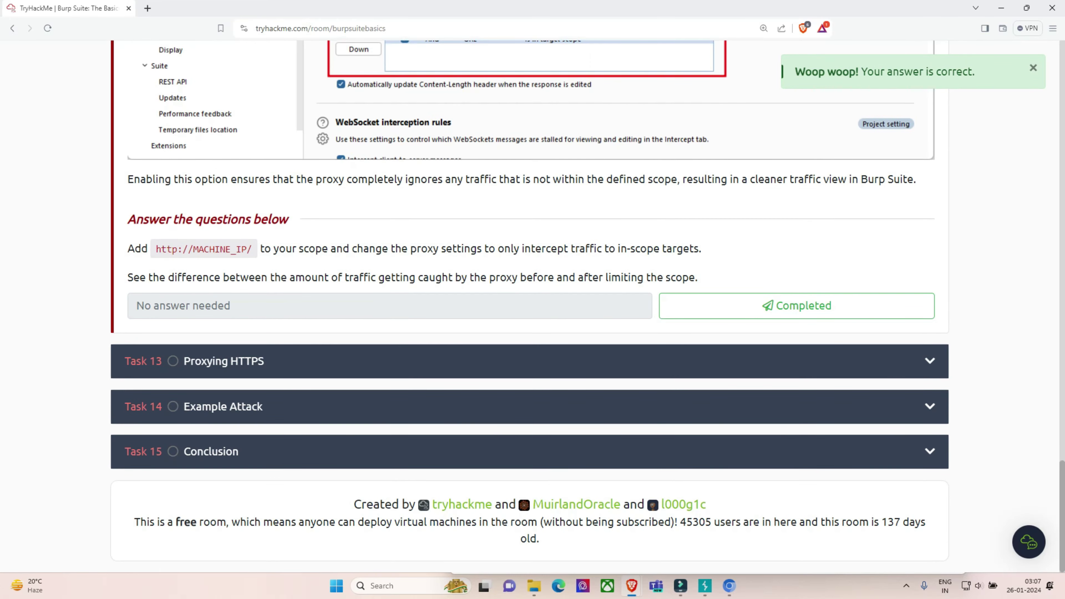
pyautogui.click(796, 305)
pyautogui.scroll(-15, 530, 306)
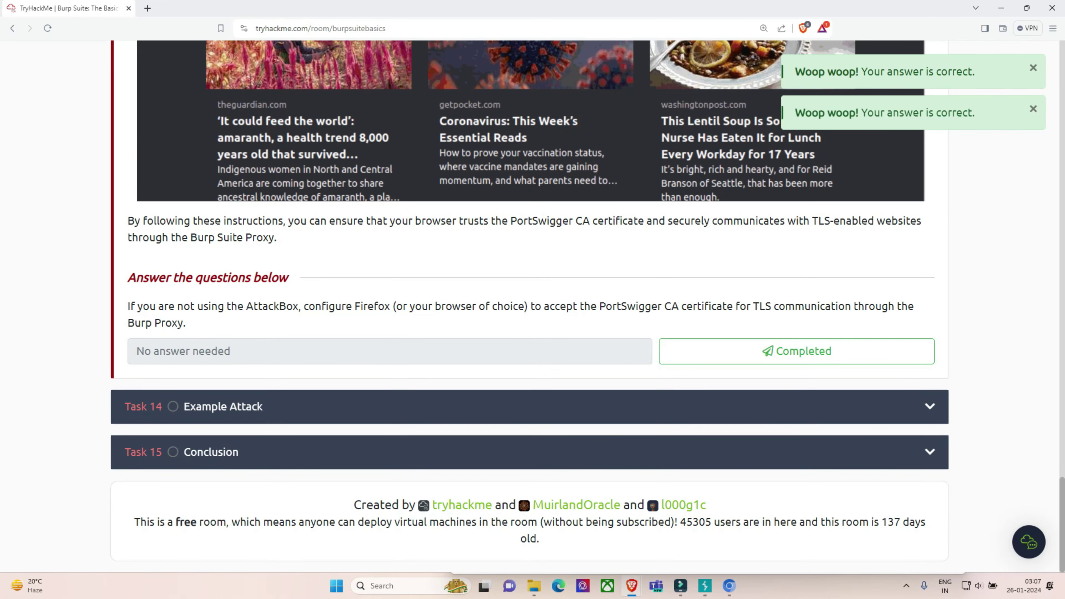
pyautogui.click(796, 351)
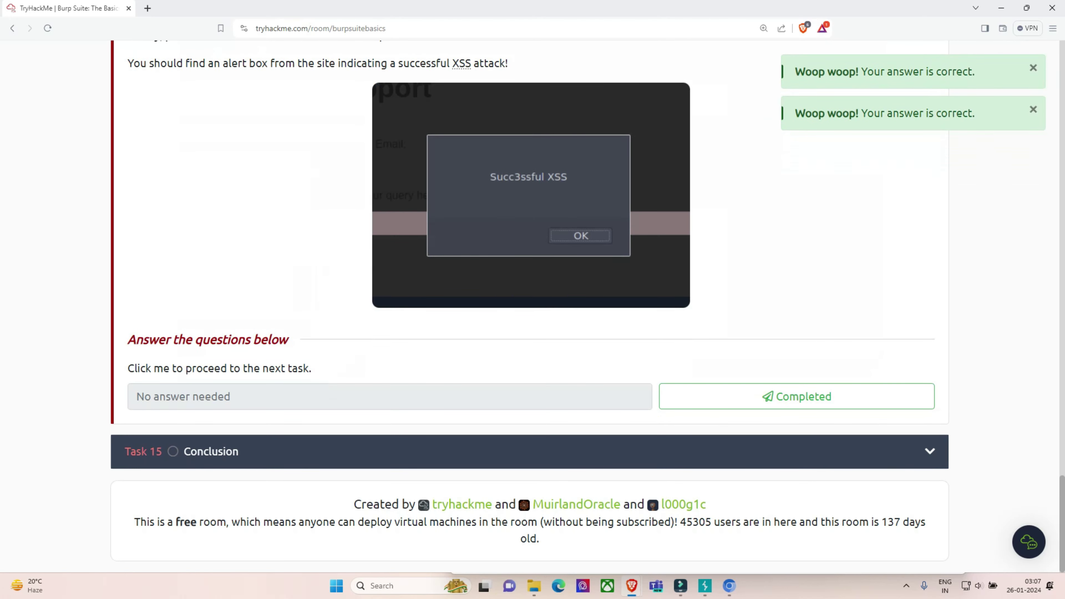
# Mark Task 14, Example Attack, and Task 15, Conclusion, as completed
pyautogui.moveTo(153, 369); pyautogui.dragTo(298, 369)
pyautogui.click(796, 396)
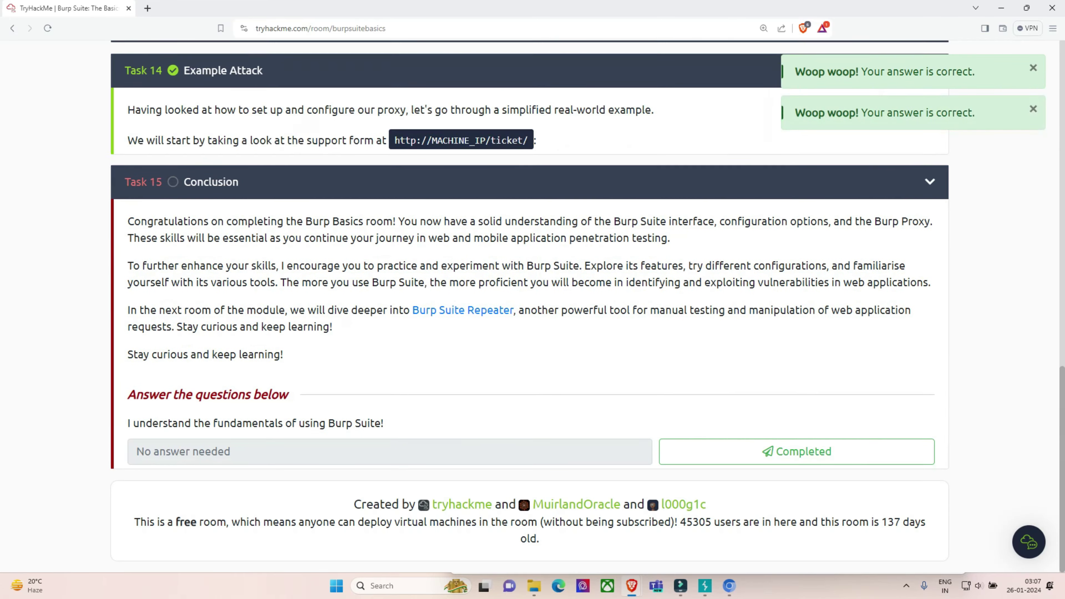
pyautogui.click(797, 442)
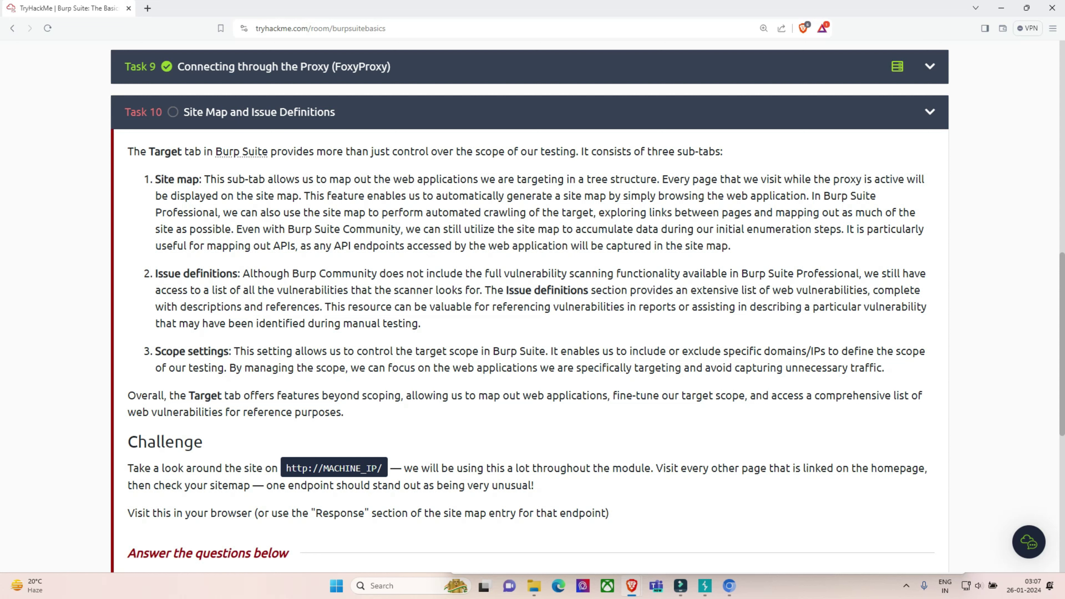
# Read Task 10's challenge instructions about visiting the site, checking the sitemap and finding the unusual endpoint
pyautogui.scroll(-5, 532, 301)
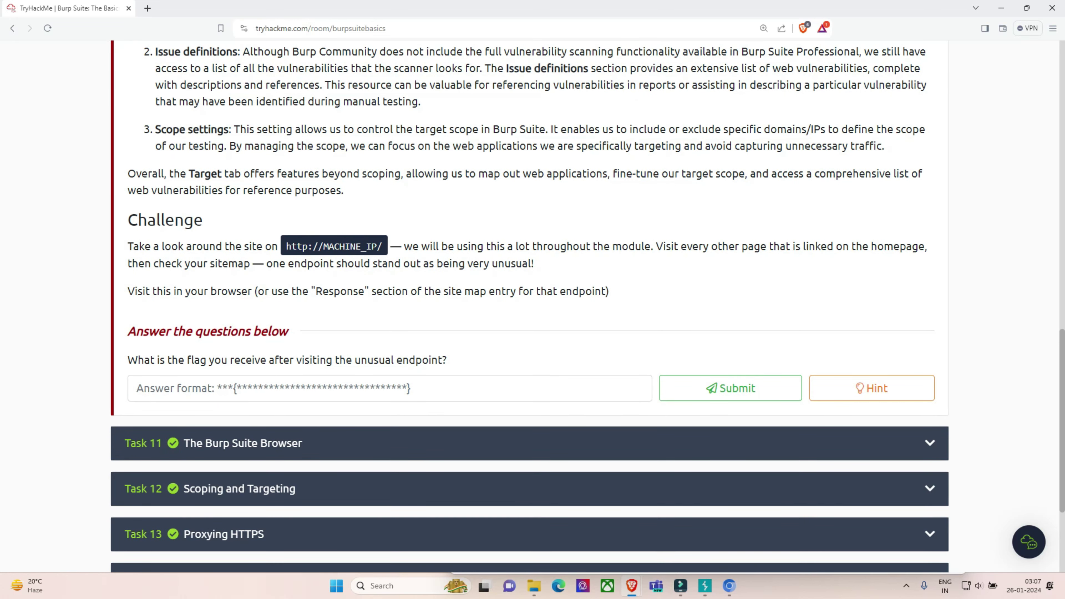
pyautogui.moveTo(159, 246); pyautogui.dragTo(390, 246)
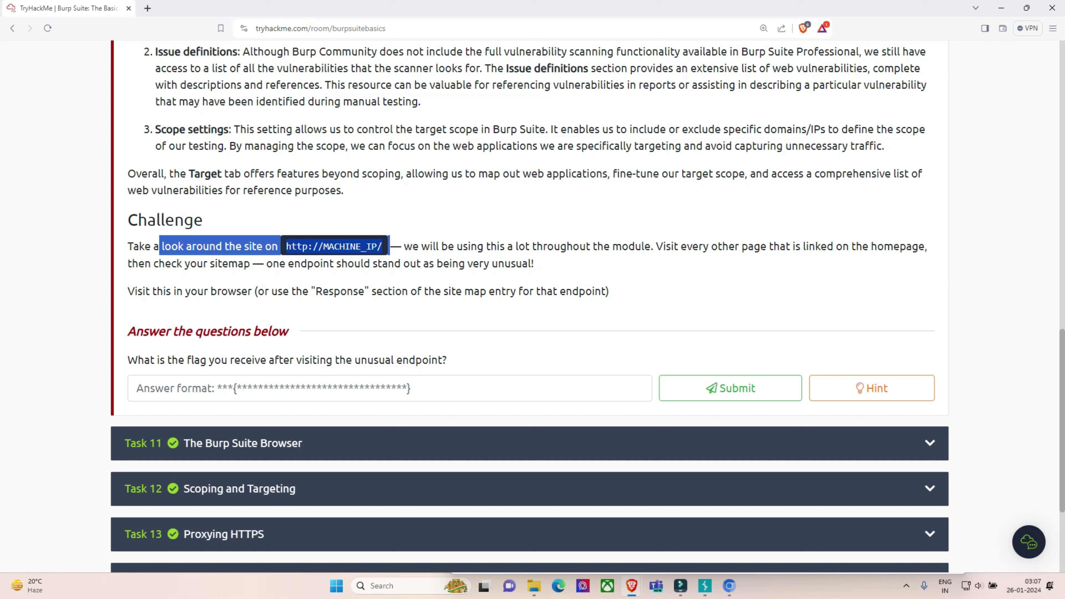
pyautogui.moveTo(401, 246); pyautogui.dragTo(912, 246)
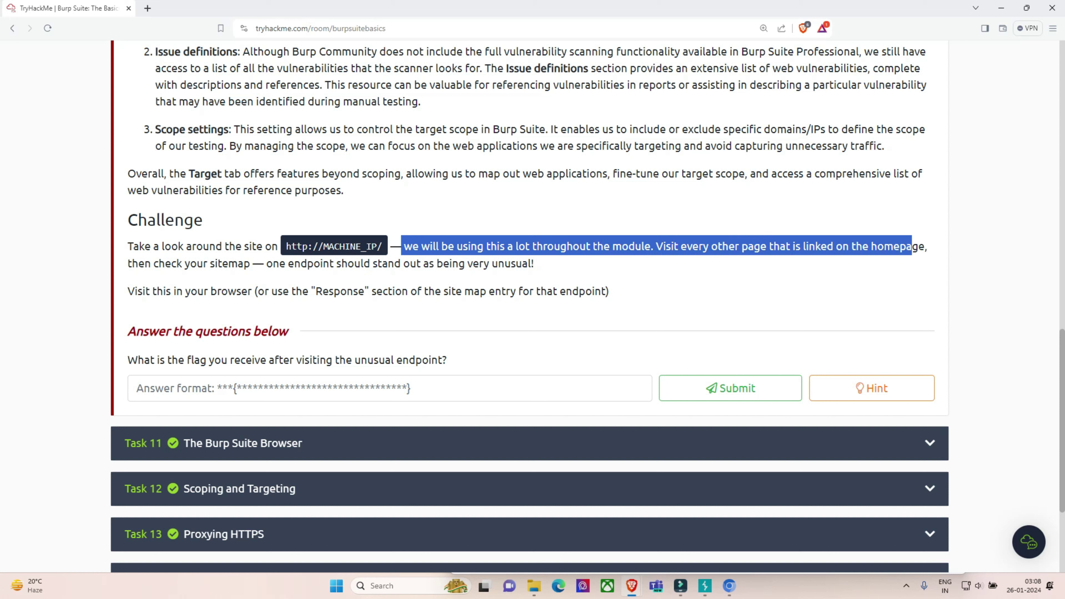
pyautogui.moveTo(144, 264); pyautogui.dragTo(533, 263)
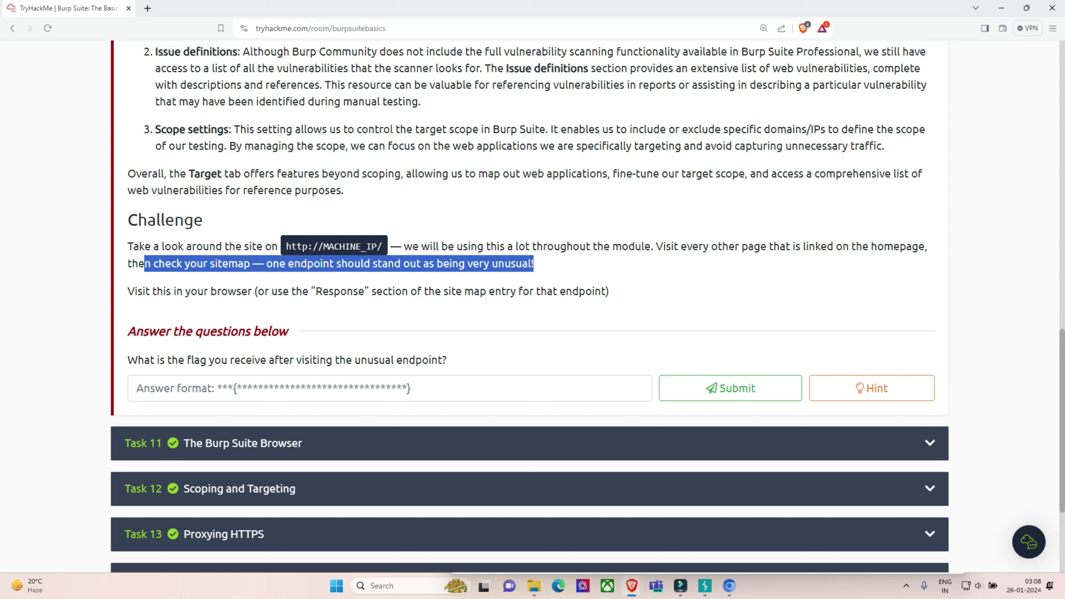
pyautogui.moveTo(204, 291); pyautogui.dragTo(601, 291)
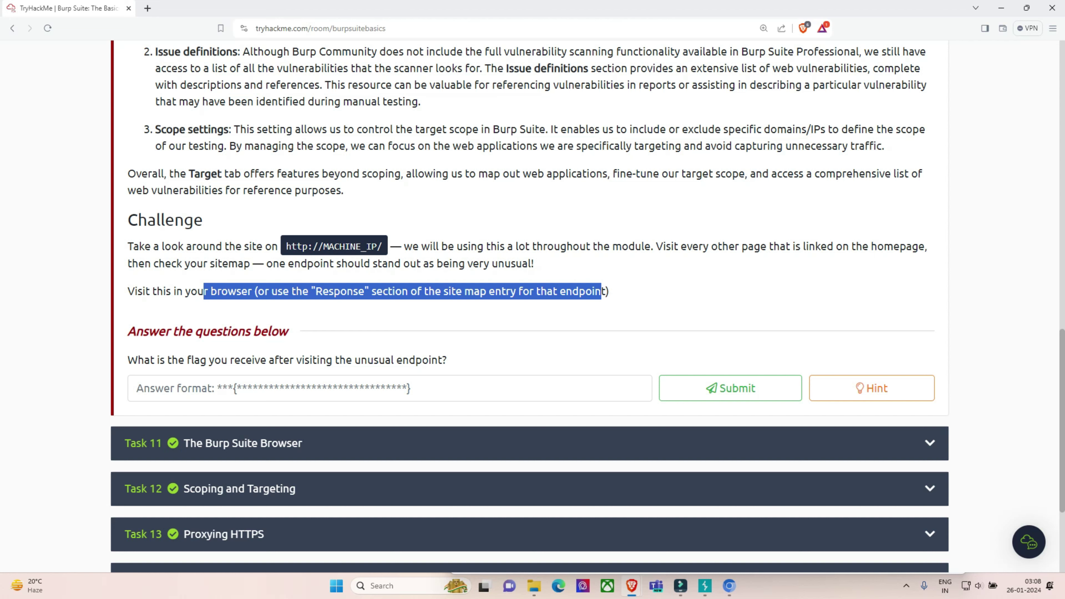
# Check the room's overall progress and task list with the page zoom set to 100%
pyautogui.press('Home')
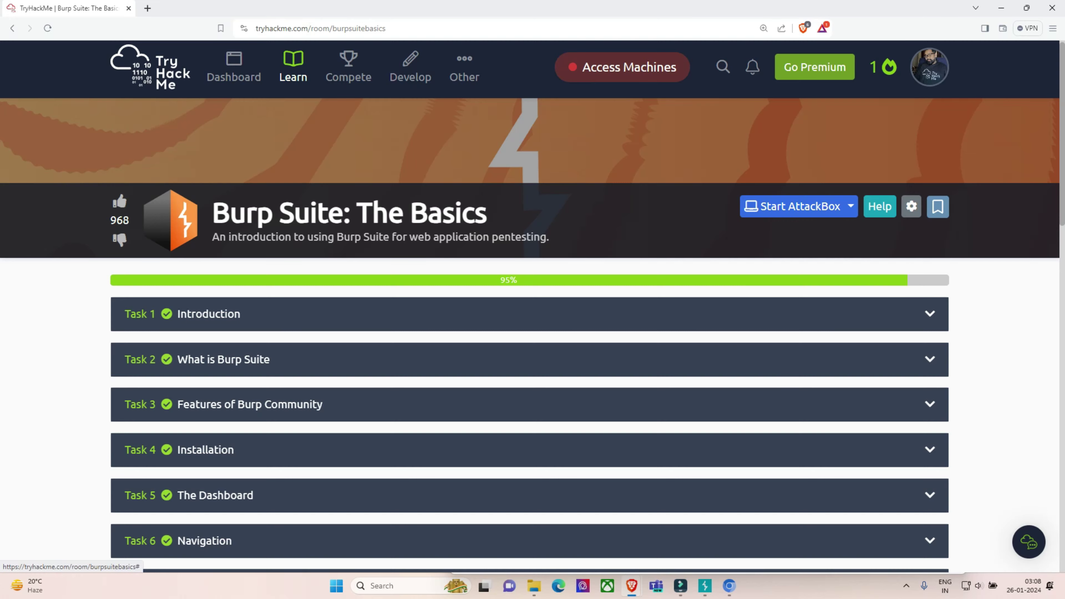
pyautogui.hotkey('ctrl', '-')
pyautogui.hotkey('ctrl', '-')
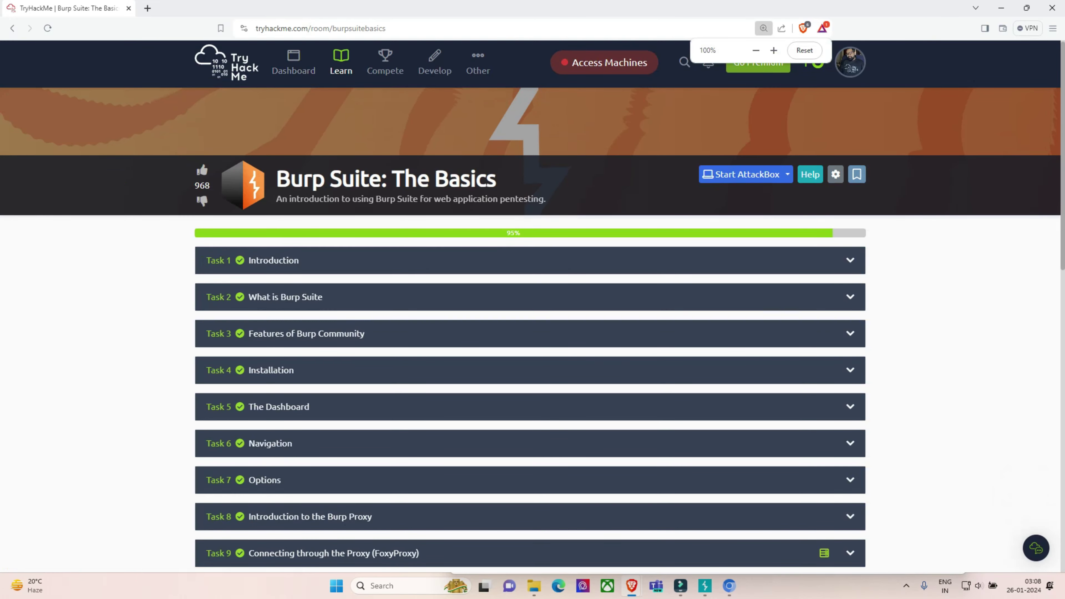
# Search the TryHackMe room catalogue for "burp suite" and look over the matching rooms
pyautogui.moveTo(341, 68)
pyautogui.click(354, 96)
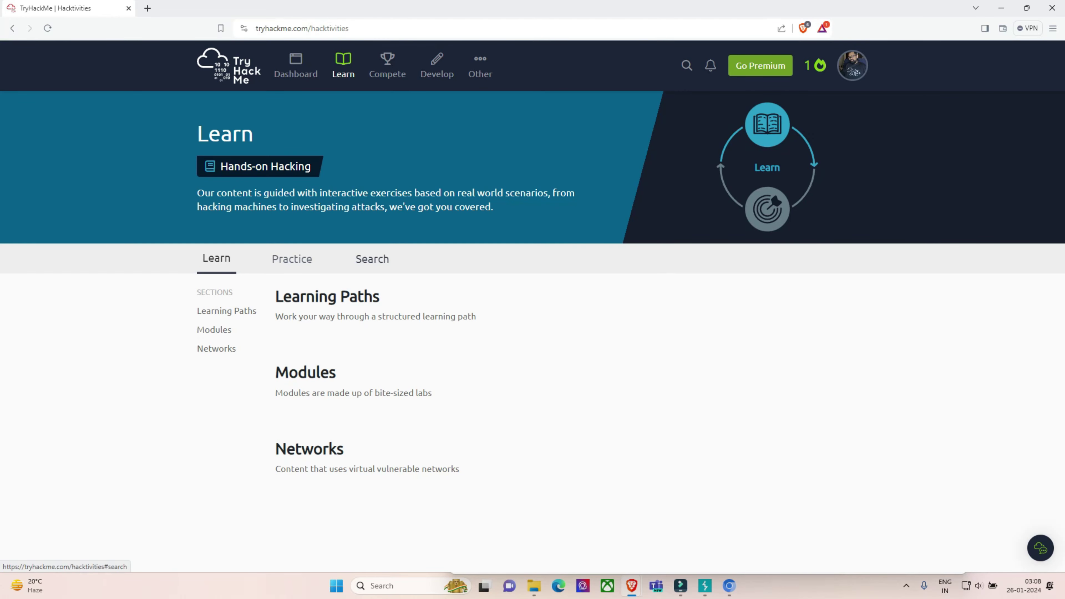
pyautogui.click(371, 259)
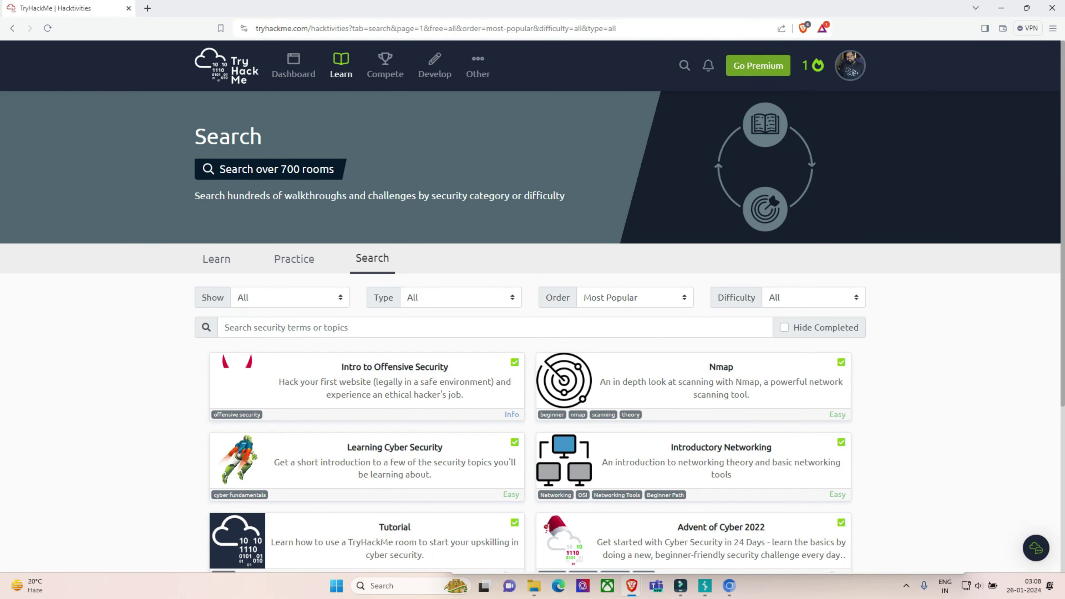
pyautogui.write('burp suite')
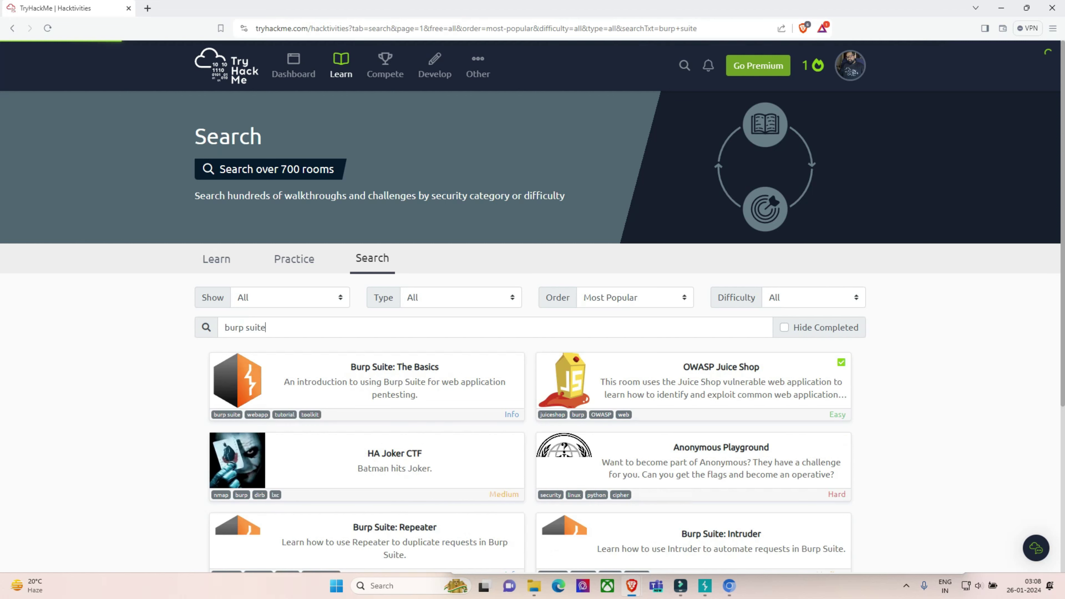
pyautogui.scroll(-2, 533, 306)
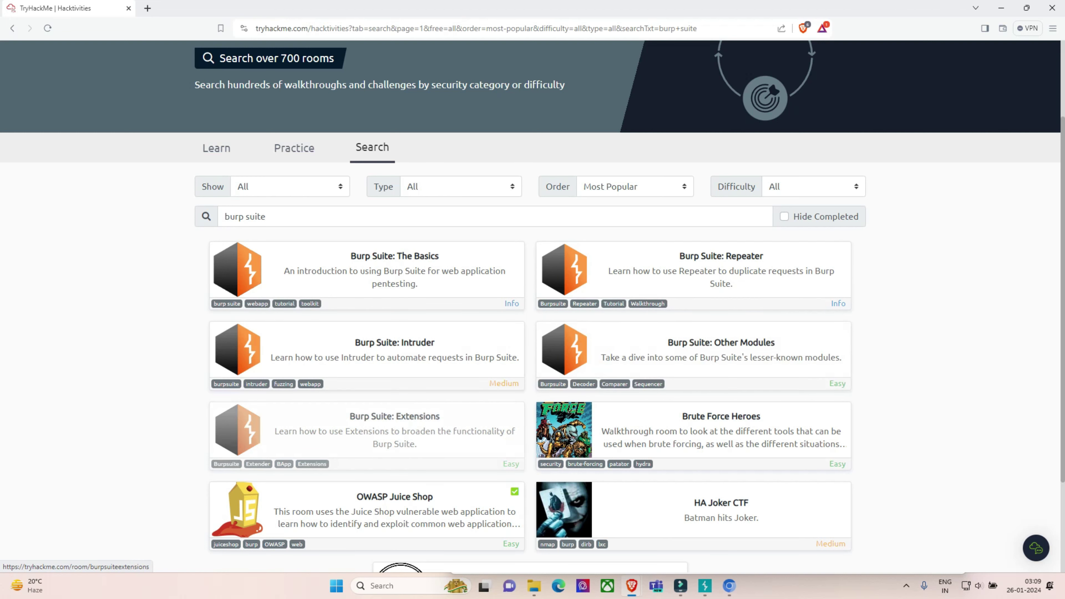
pyautogui.scroll(-3, 238, 430)
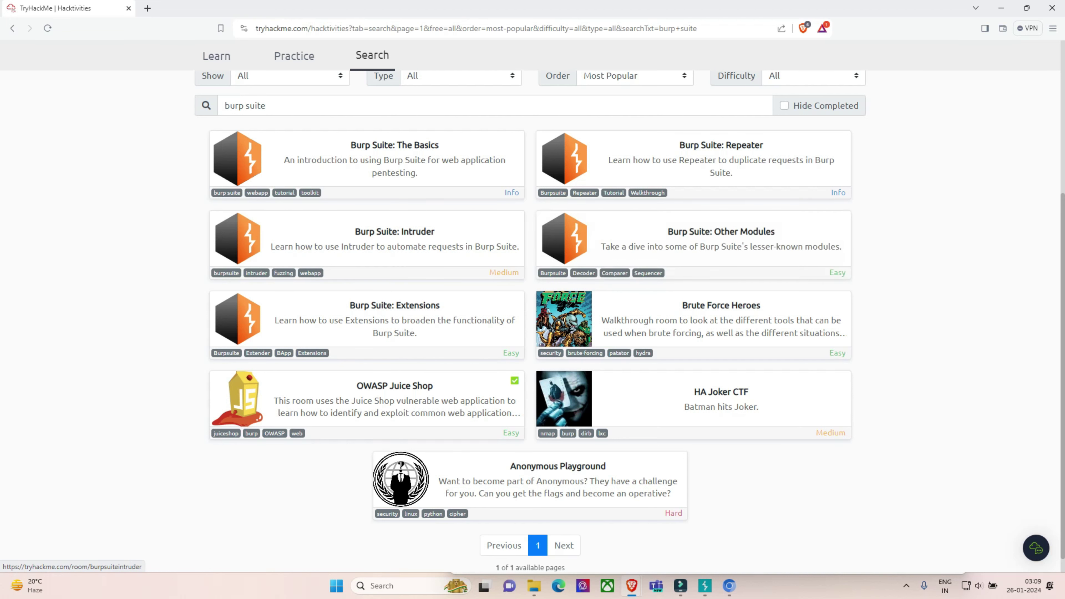
pyautogui.scroll(5, 532, 294)
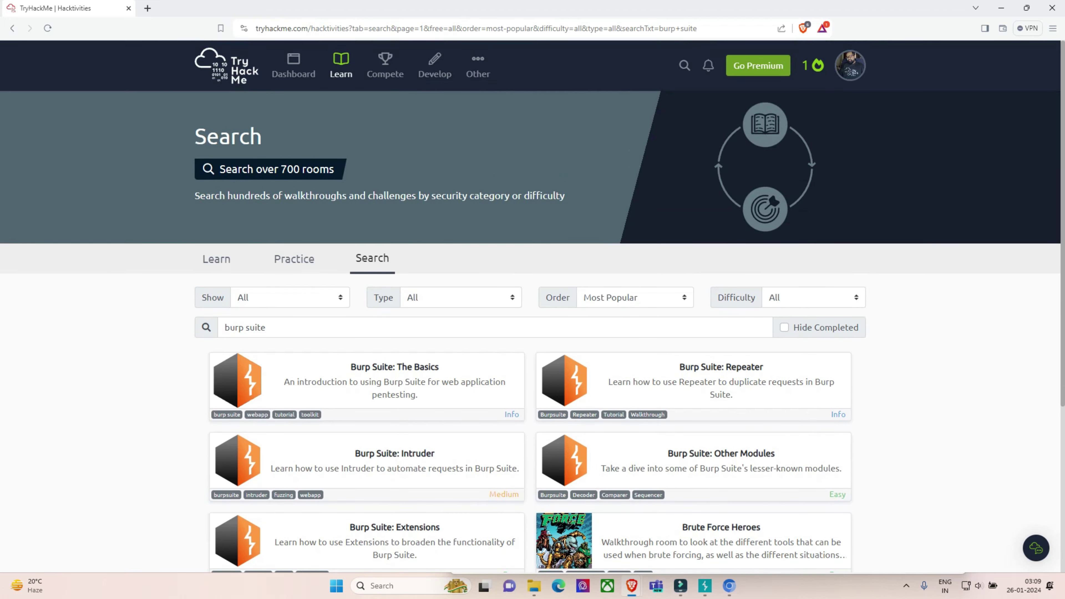